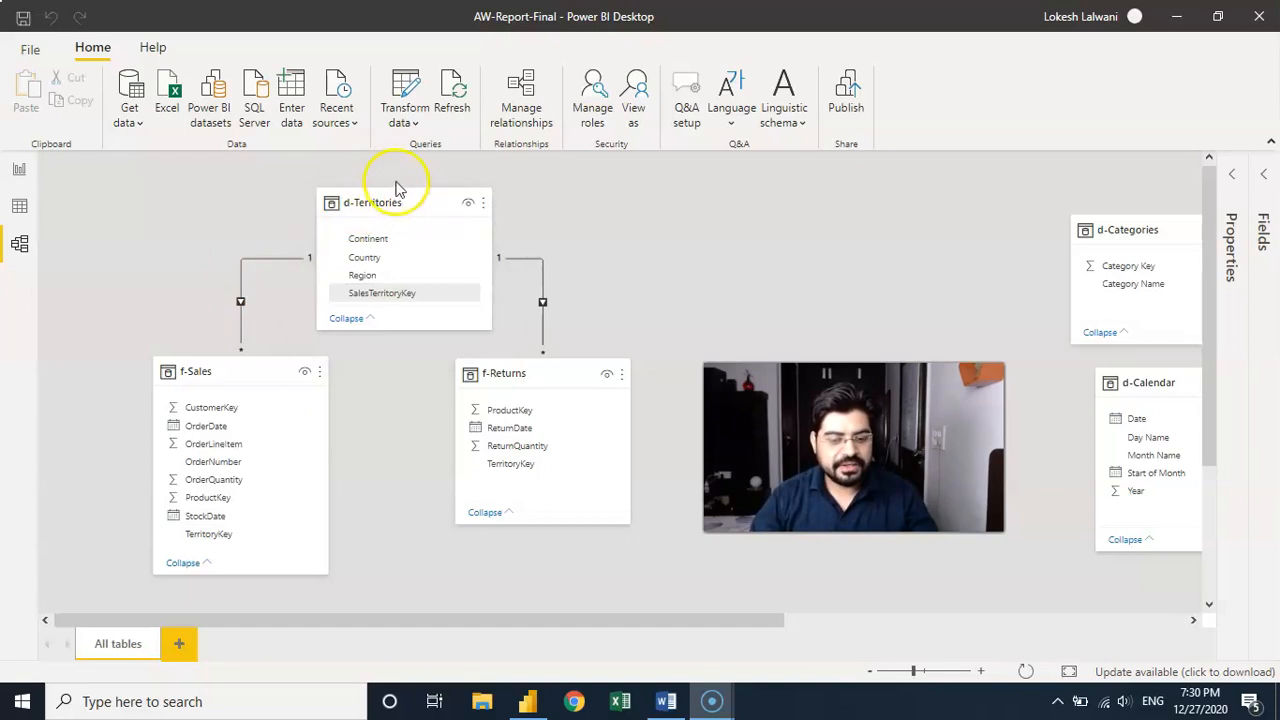
mouse_move(356, 210)
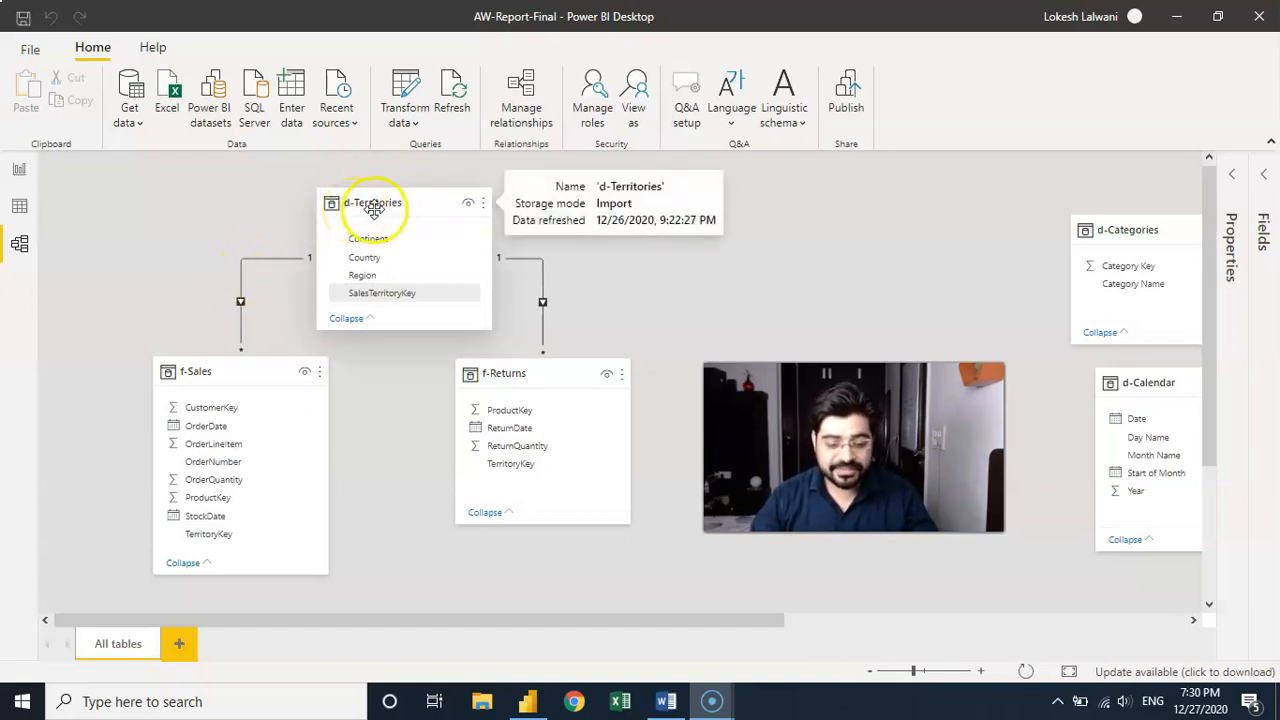
mouse_move(246, 374)
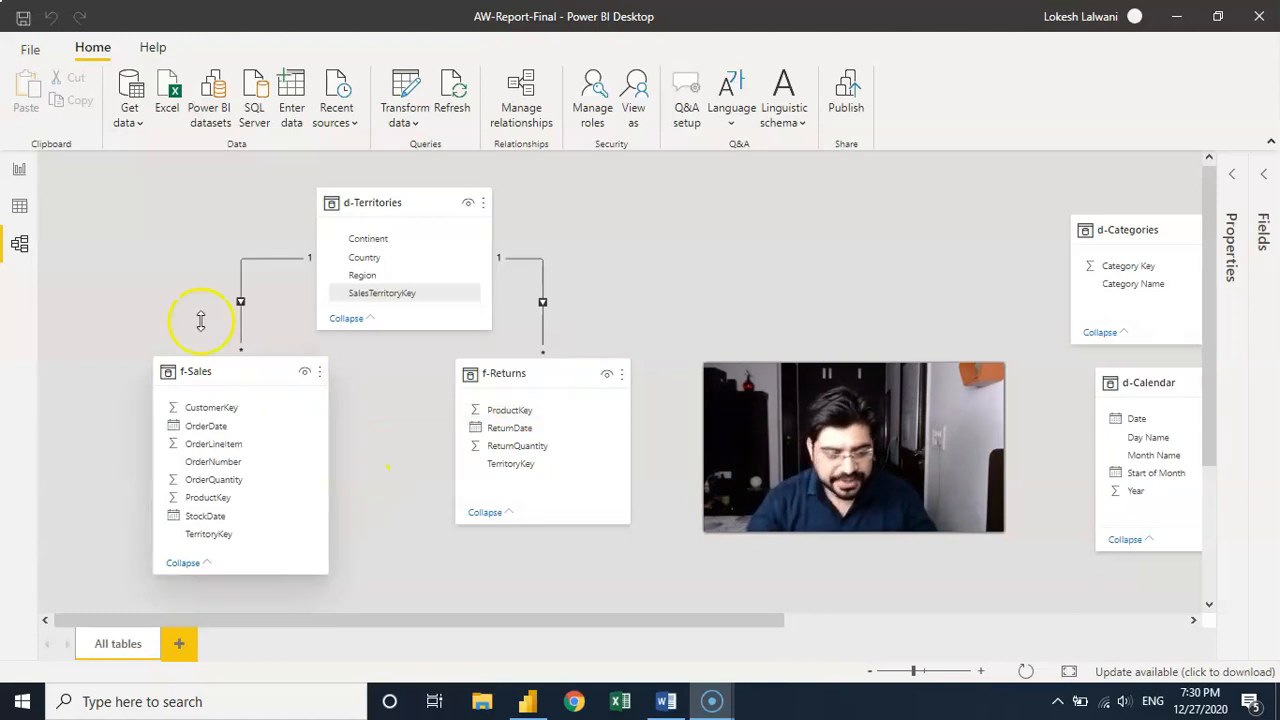
left_click(145, 217)
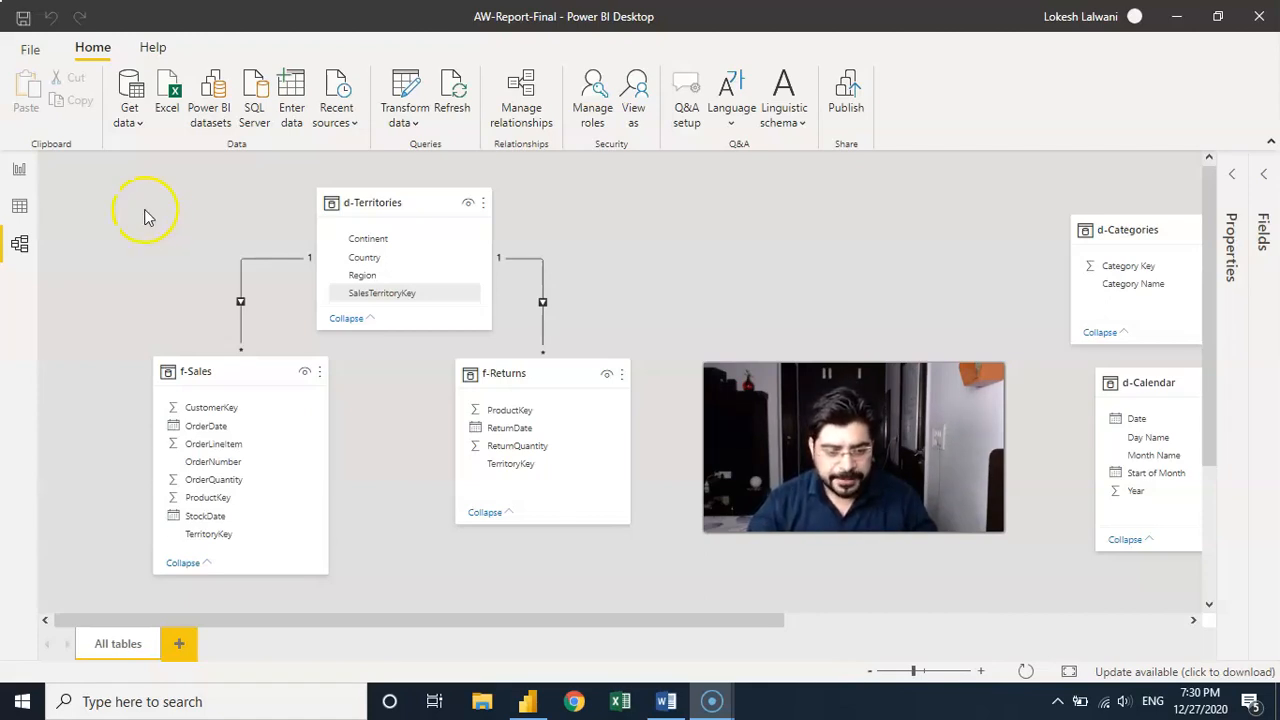
Return to the report page from the focused matrix and widen the matrix so all three columns fit
left_click(18, 174)
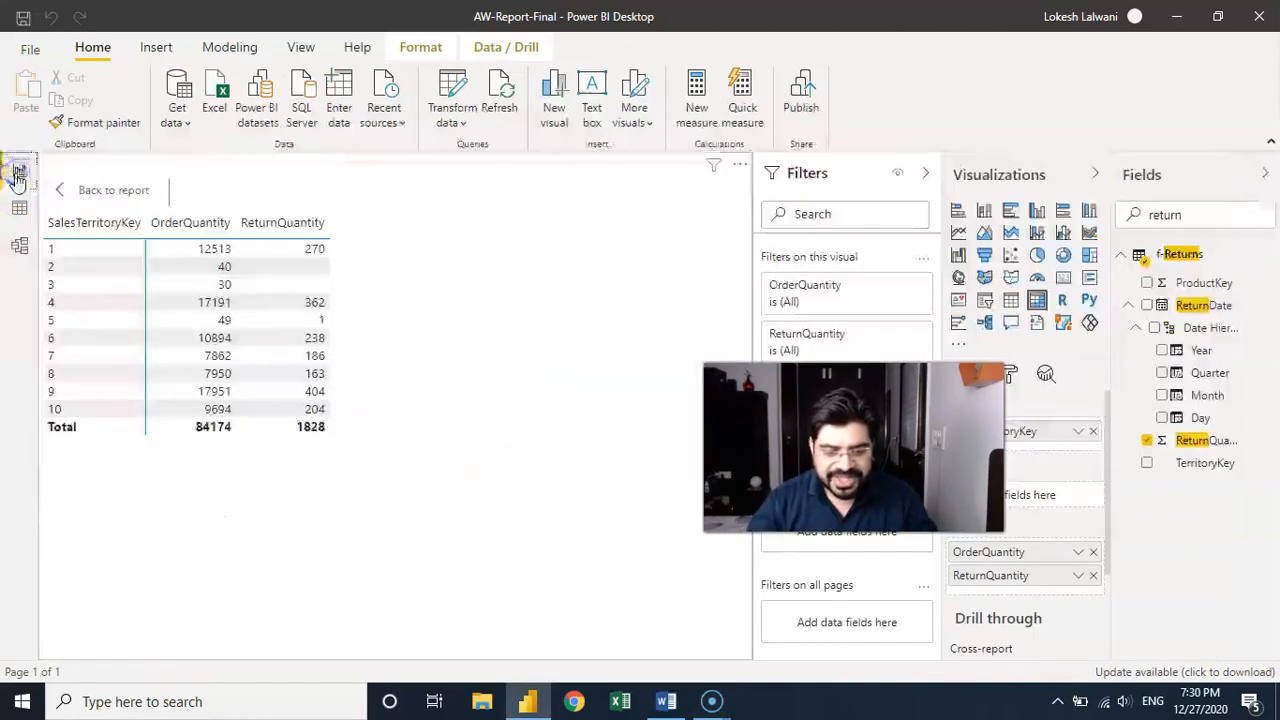
left_click(128, 190)
left_click_drag(196, 304, 229, 306)
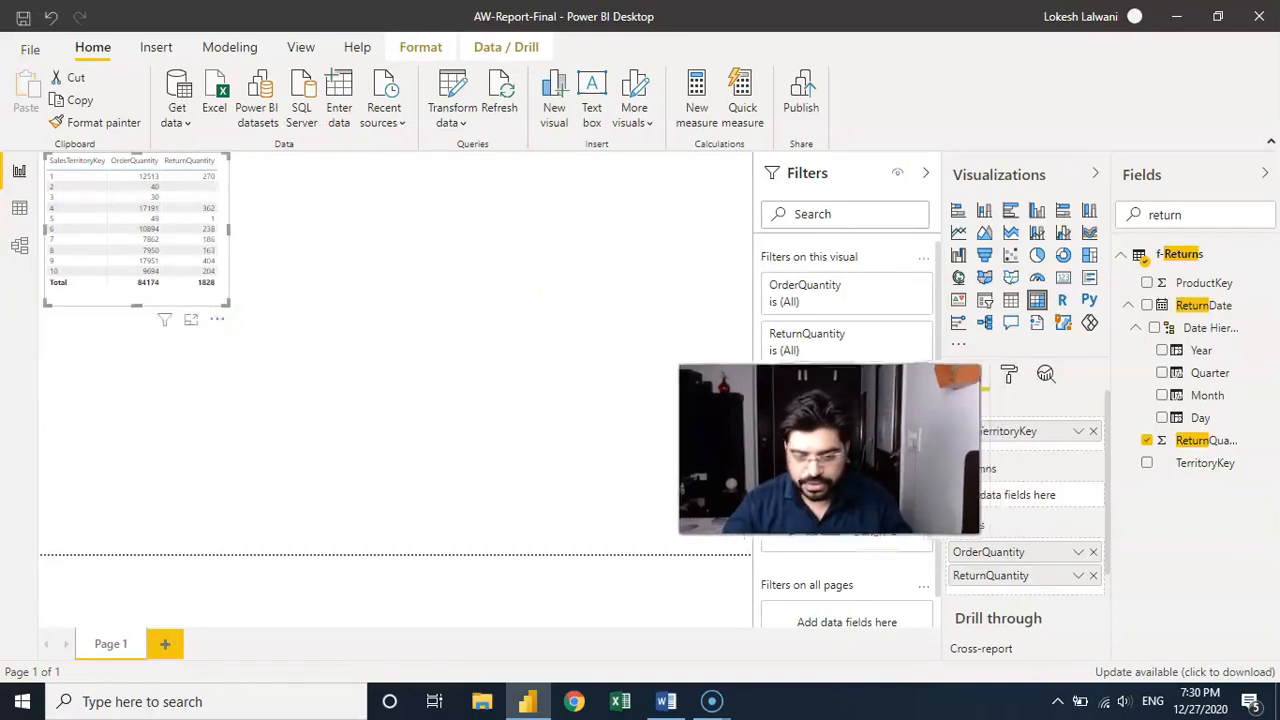
Set the matrix's grid text size to 13 pt and enlarge the visual to fit all its rows and columns
left_click(1010, 375)
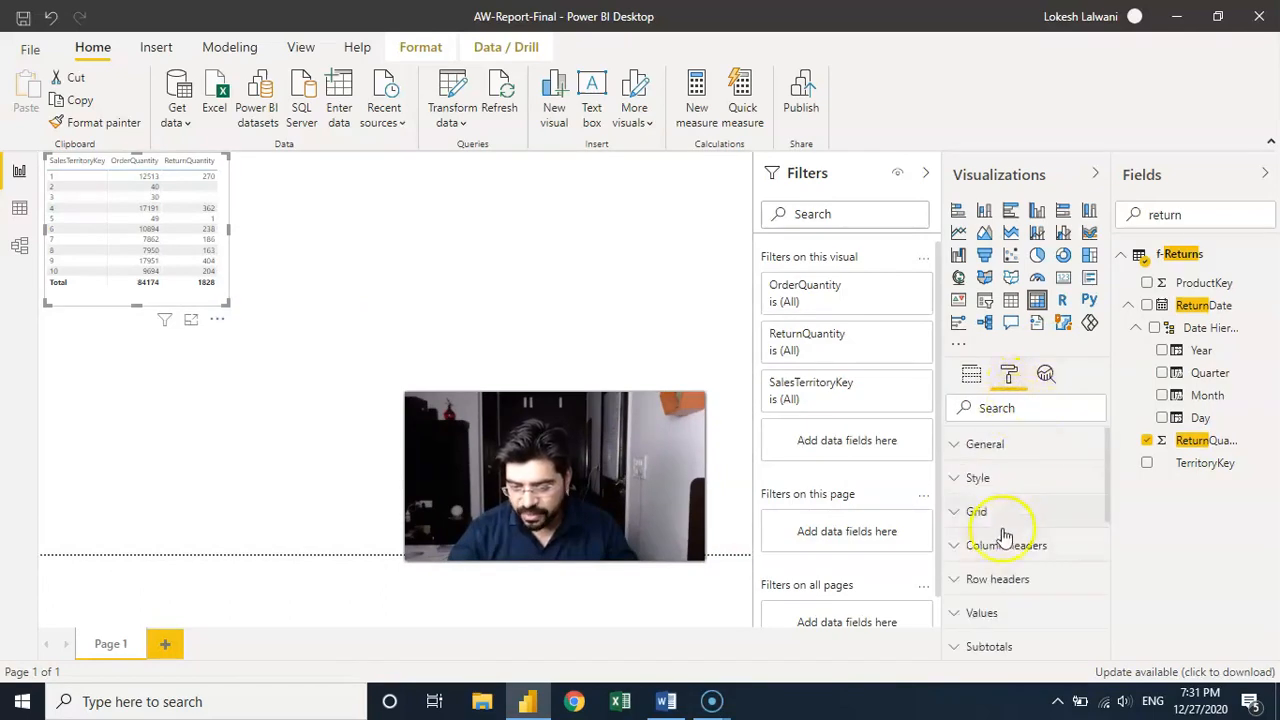
left_click(1008, 515)
left_click_drag(1106, 466, 1103, 537)
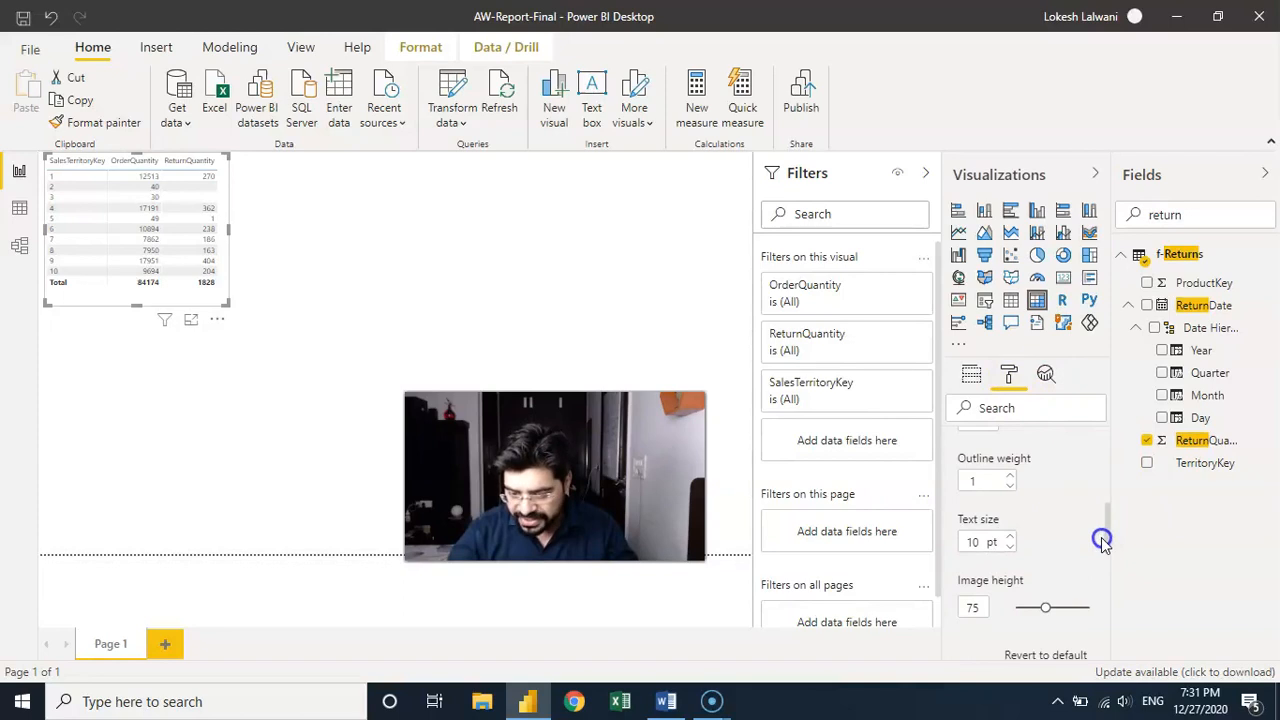
left_click(1009, 539)
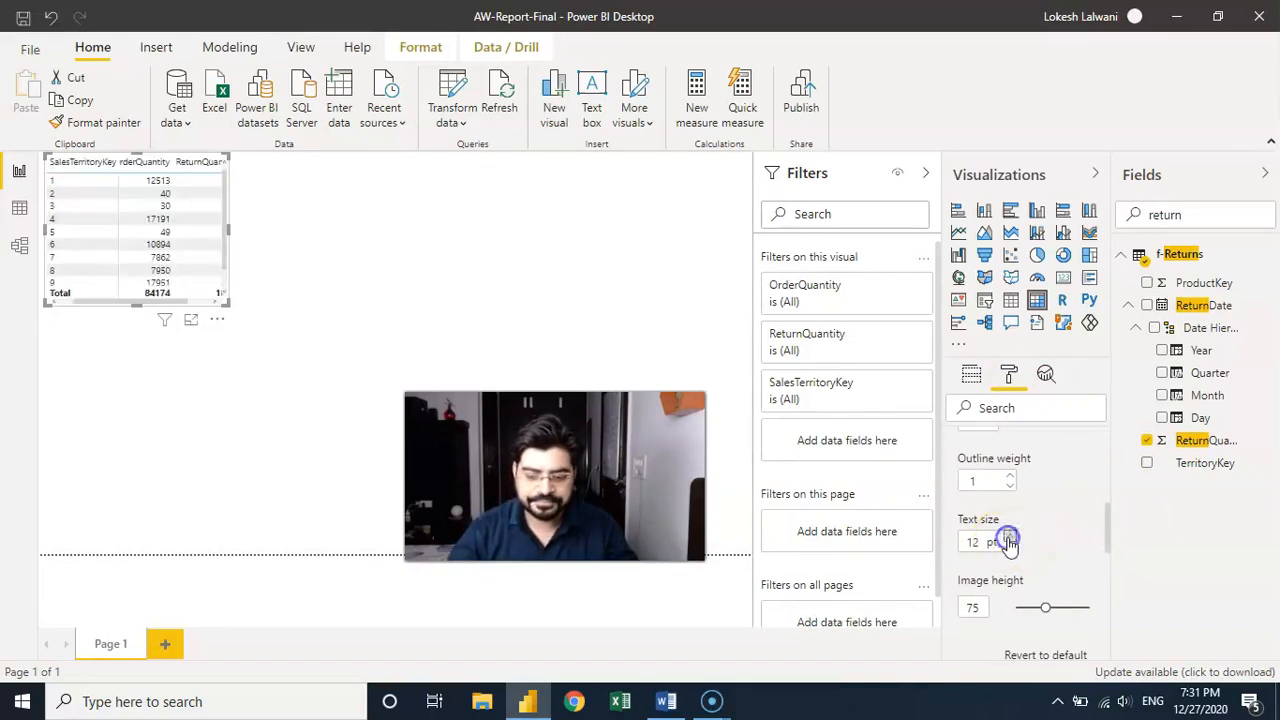
left_click(1009, 537)
left_click_drag(229, 303, 281, 338)
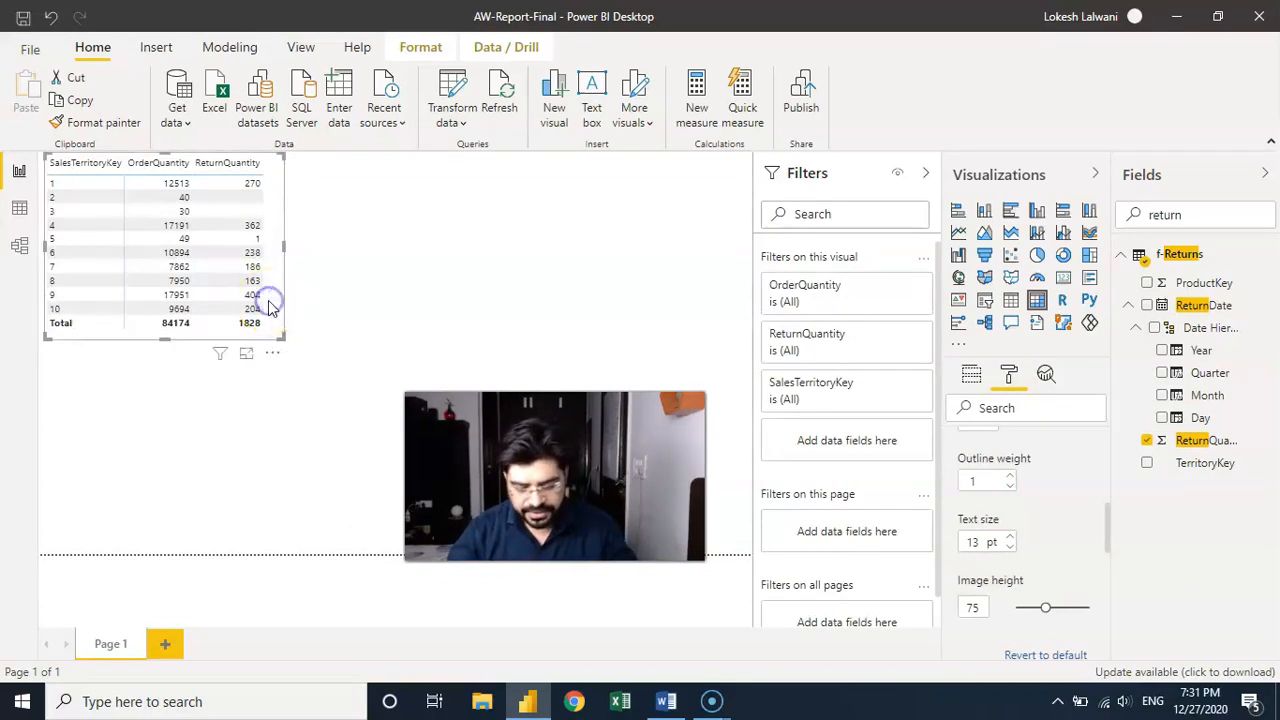
Duplicate the matrix twice and place the copies in a row beside the original
key("ctrl+c")
key("ctrl+v")
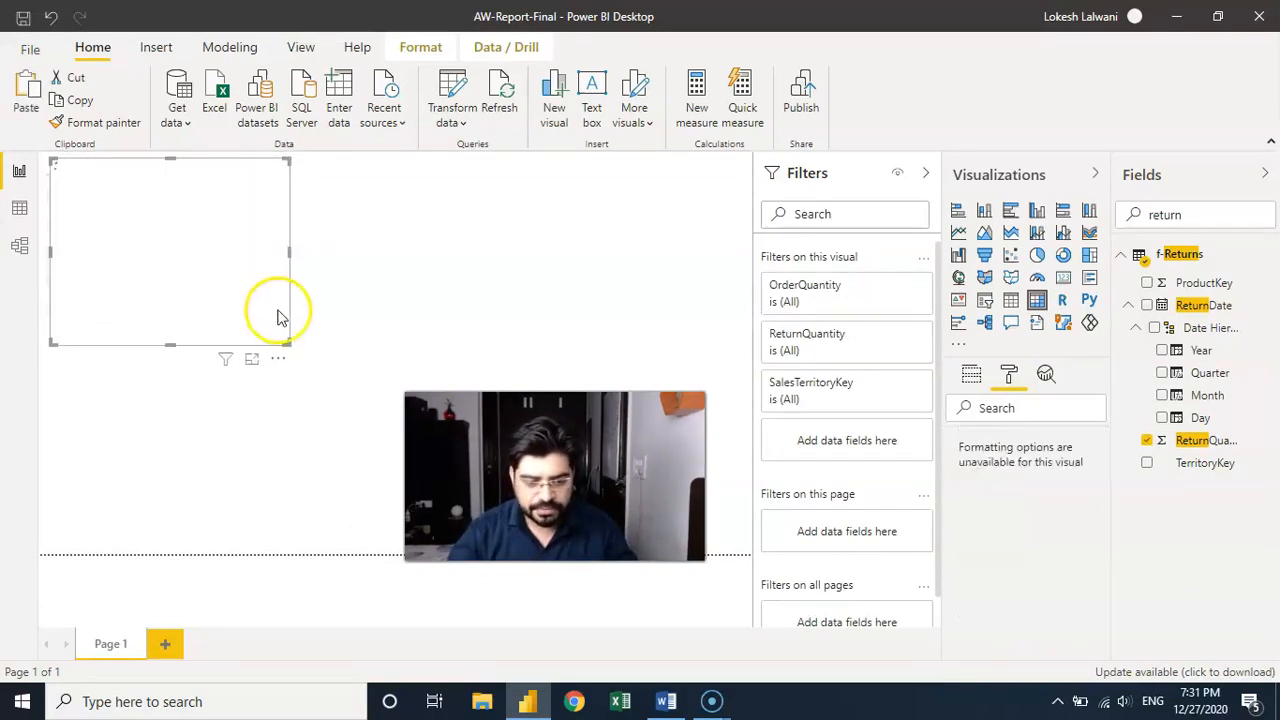
left_click_drag(263, 309, 503, 292)
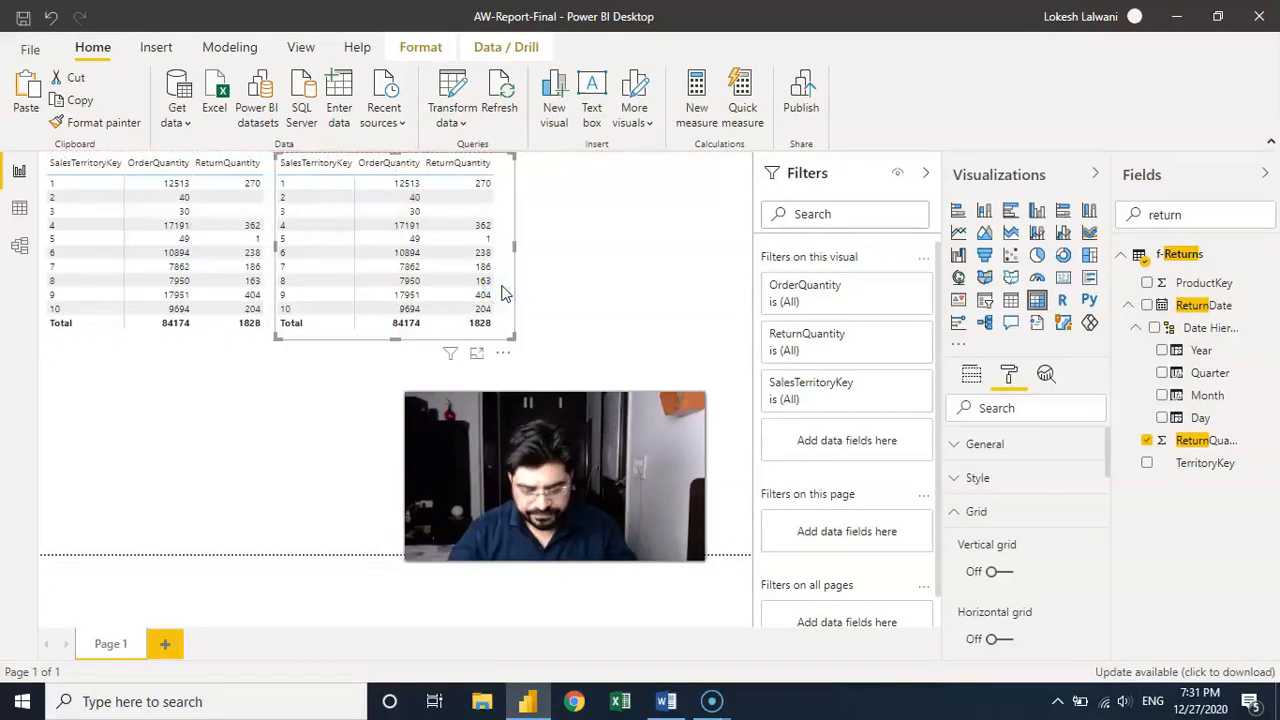
key("ctrl+v")
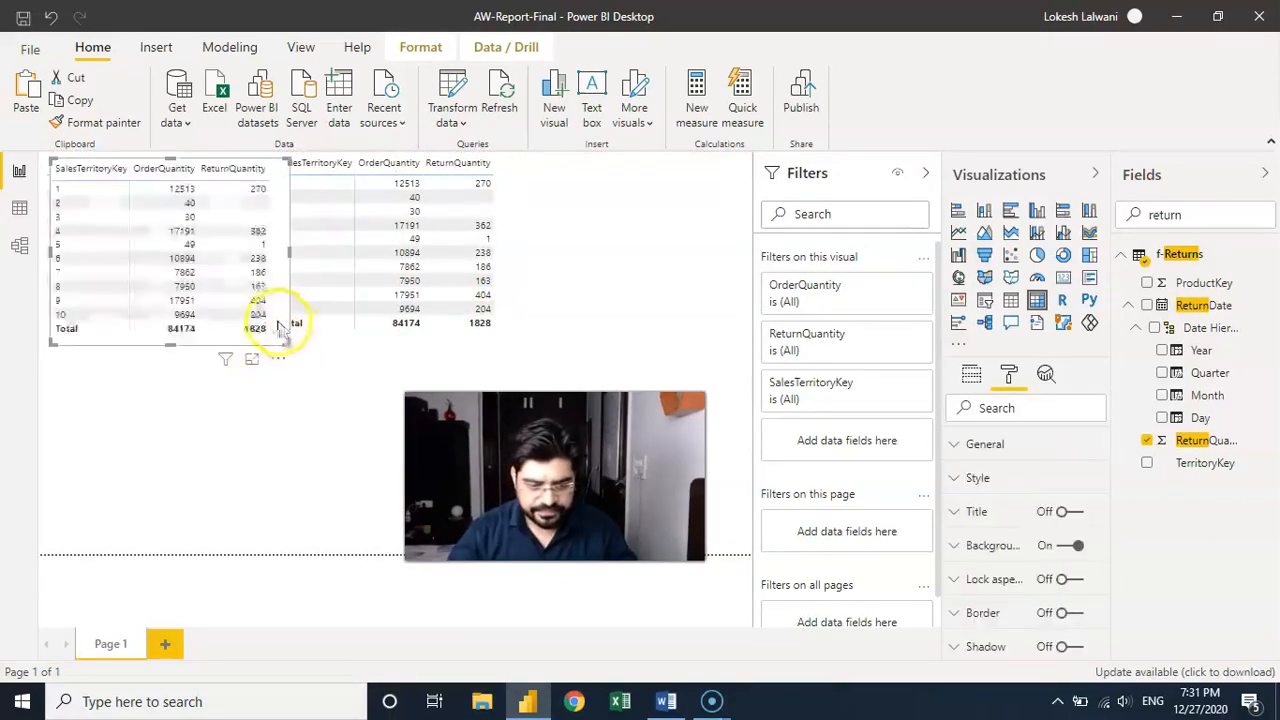
left_click_drag(210, 300, 671, 300)
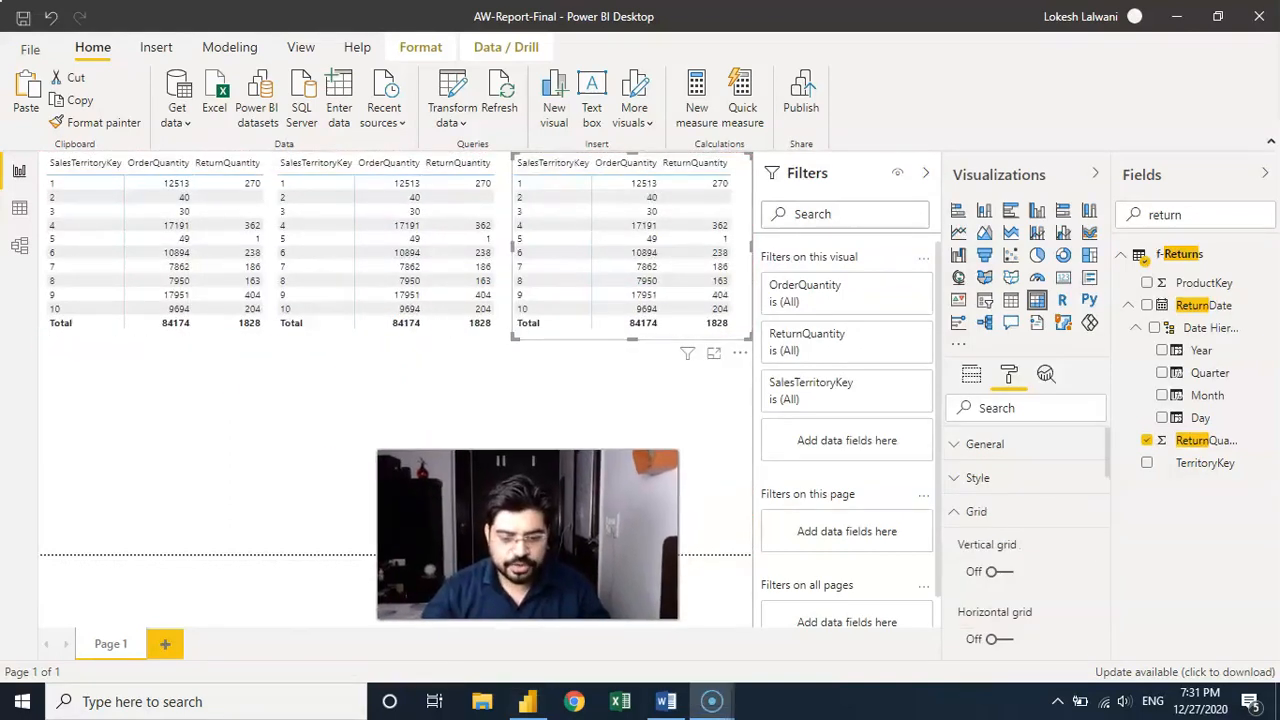
Insert a text box below the first matrix containing "Territory key = Territory Table"
left_click(235, 420)
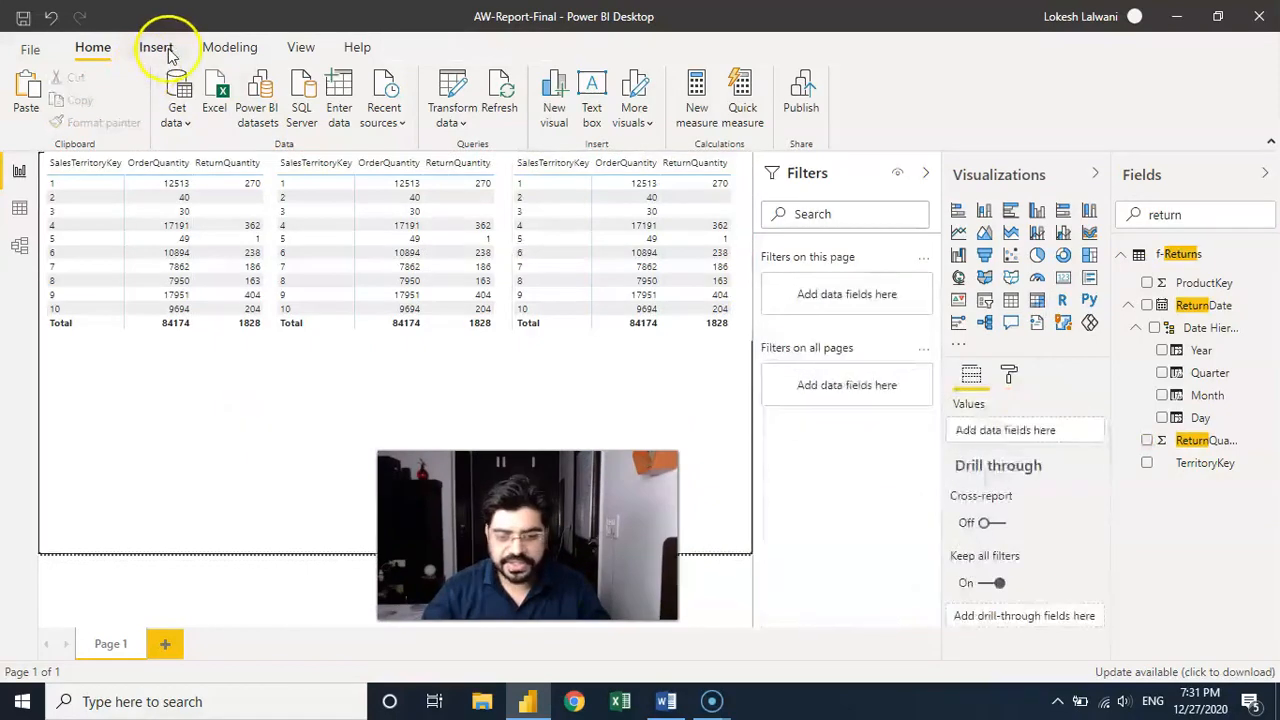
left_click(165, 50)
left_click(497, 104)
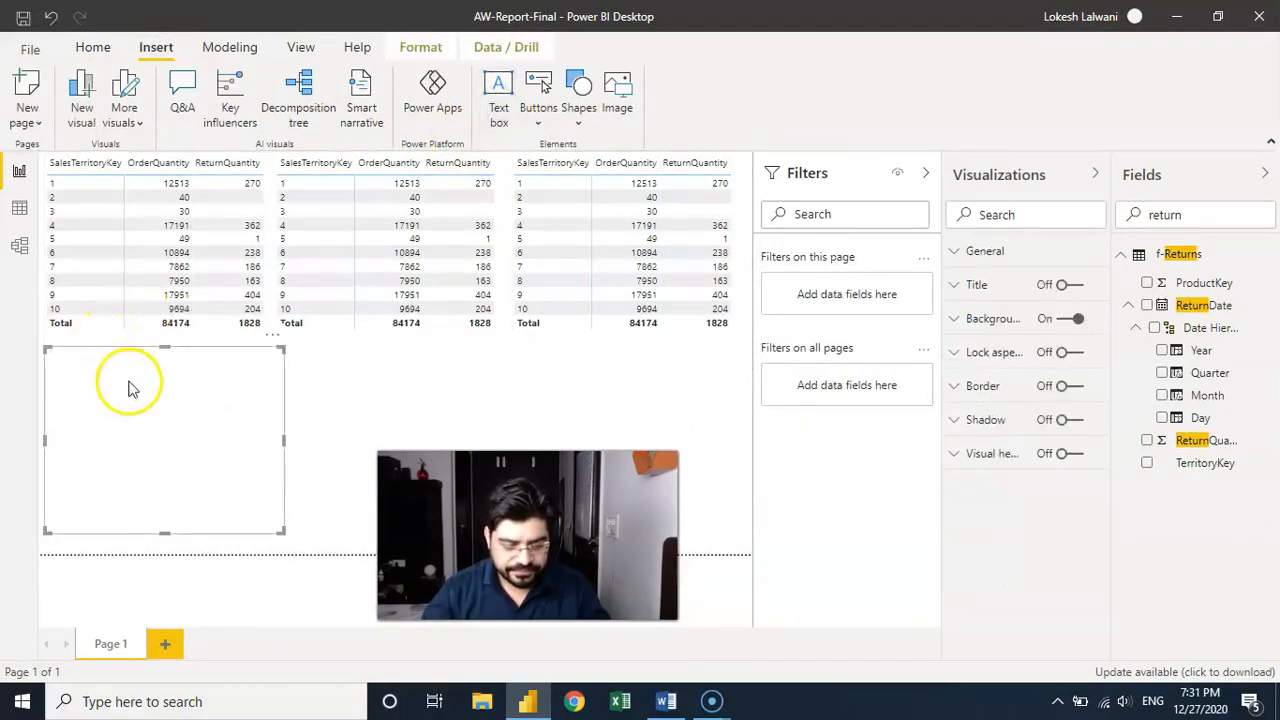
left_click(129, 380)
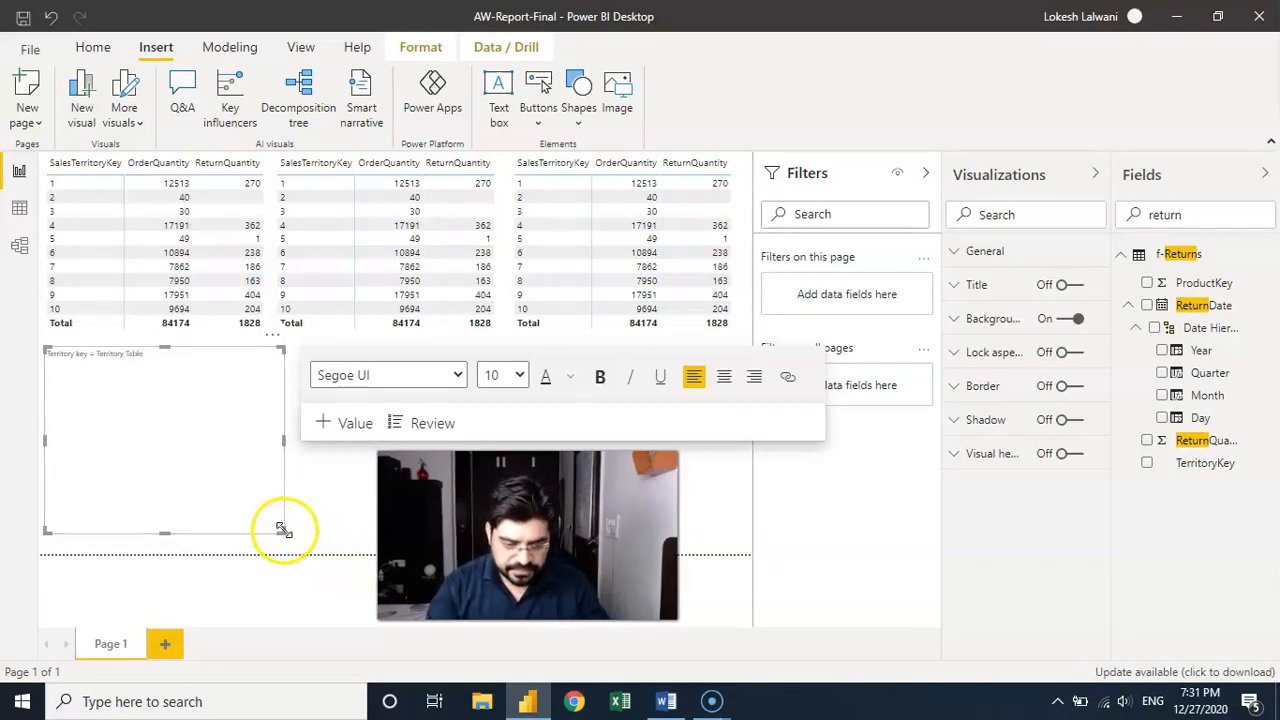
Format the label text as size 16 and centred, and shrink its text box to fit the single line
key("ctrl+a")
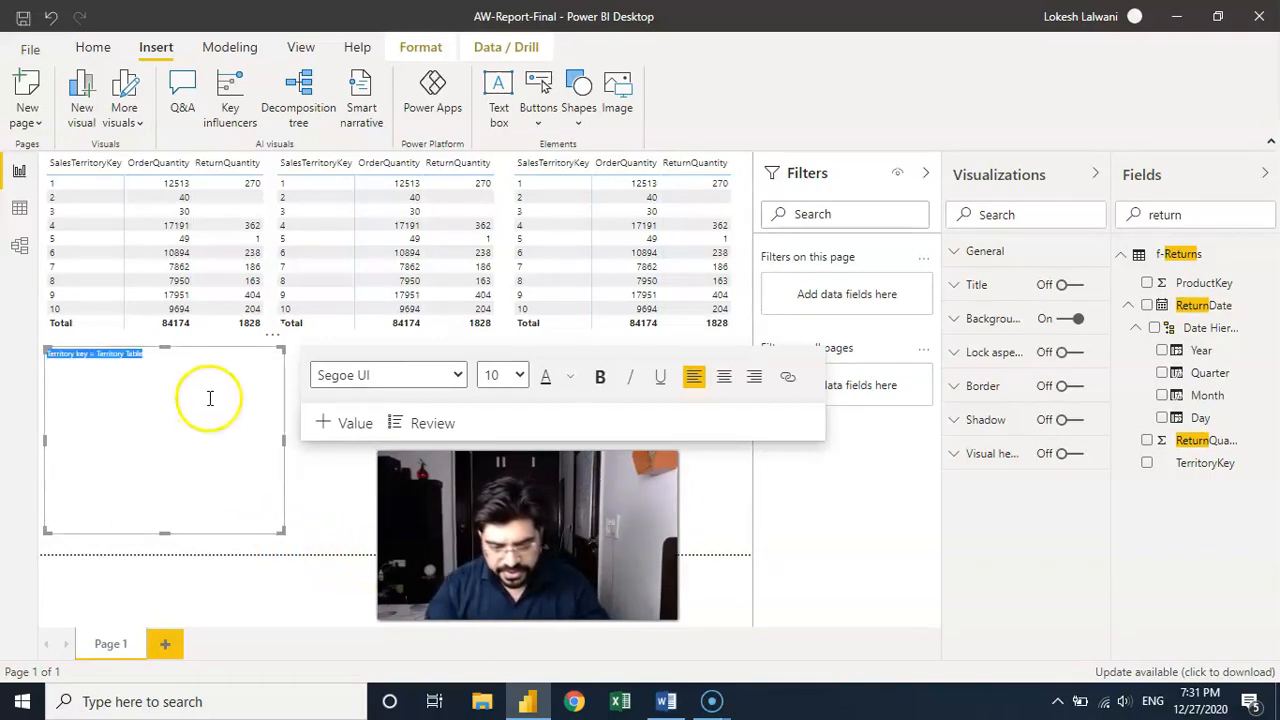
left_click(516, 378)
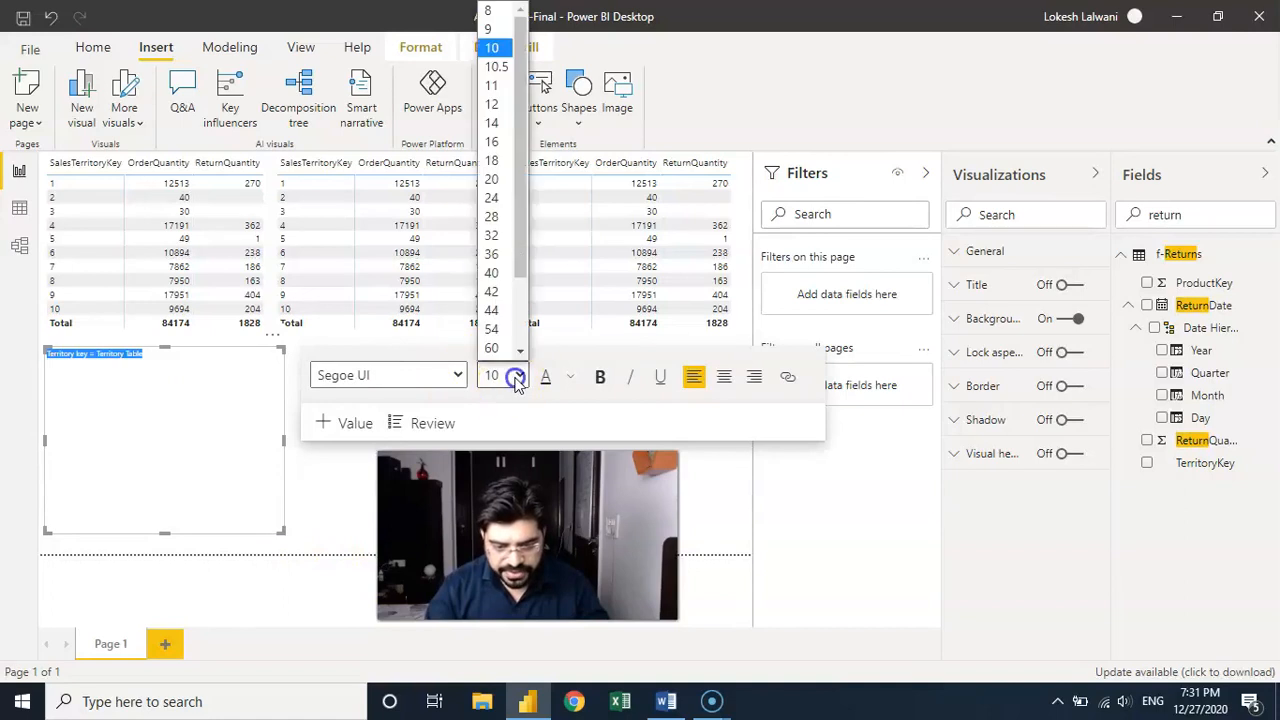
left_click(491, 141)
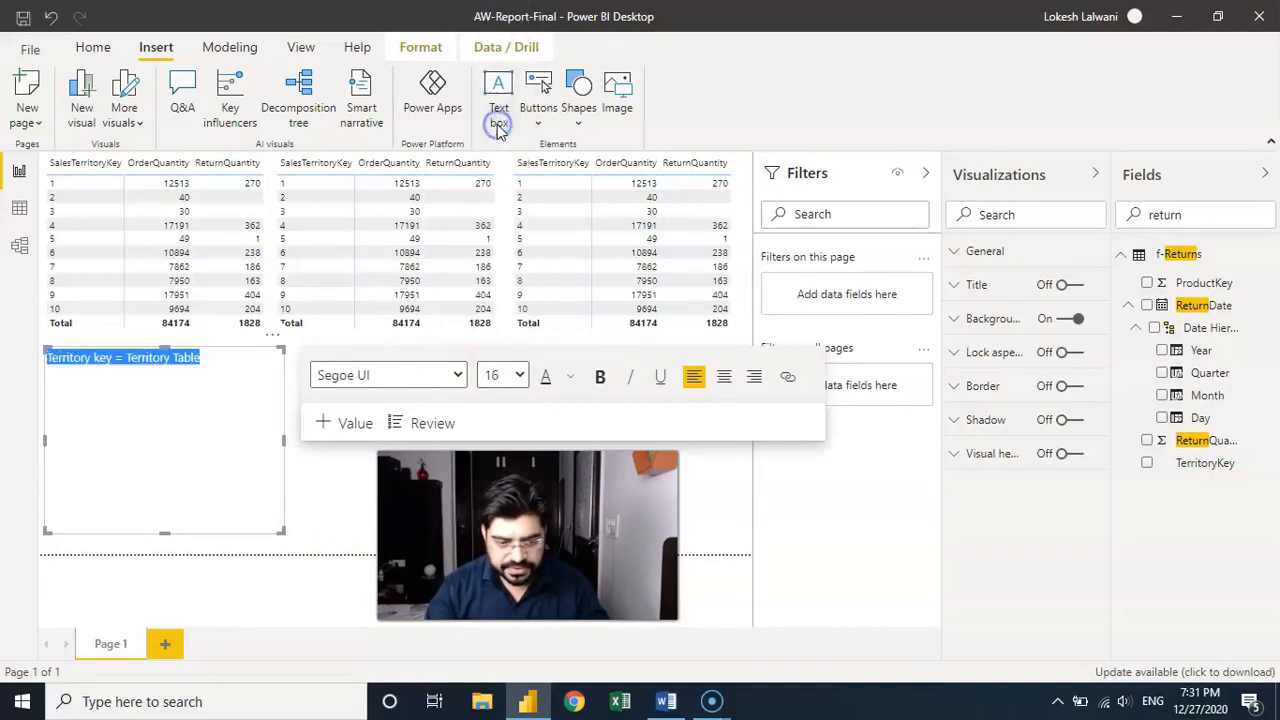
left_click(722, 378)
left_click_drag(283, 532, 229, 366)
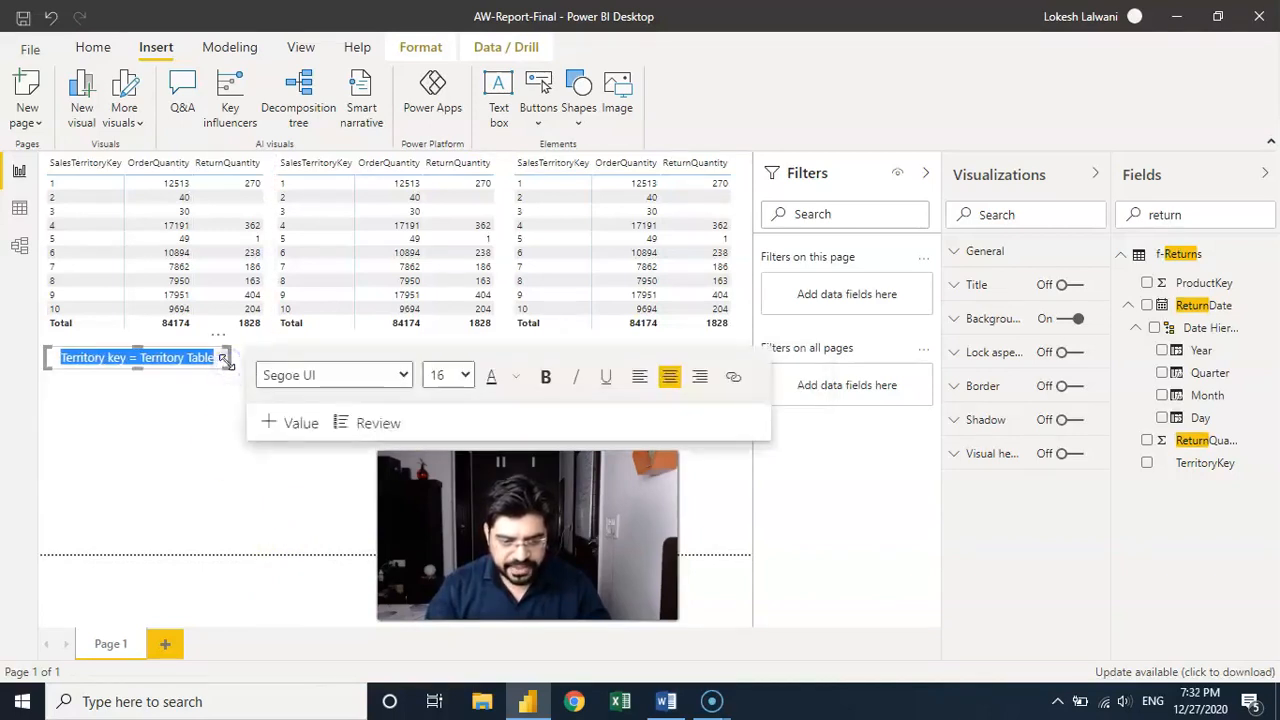
left_click(217, 370)
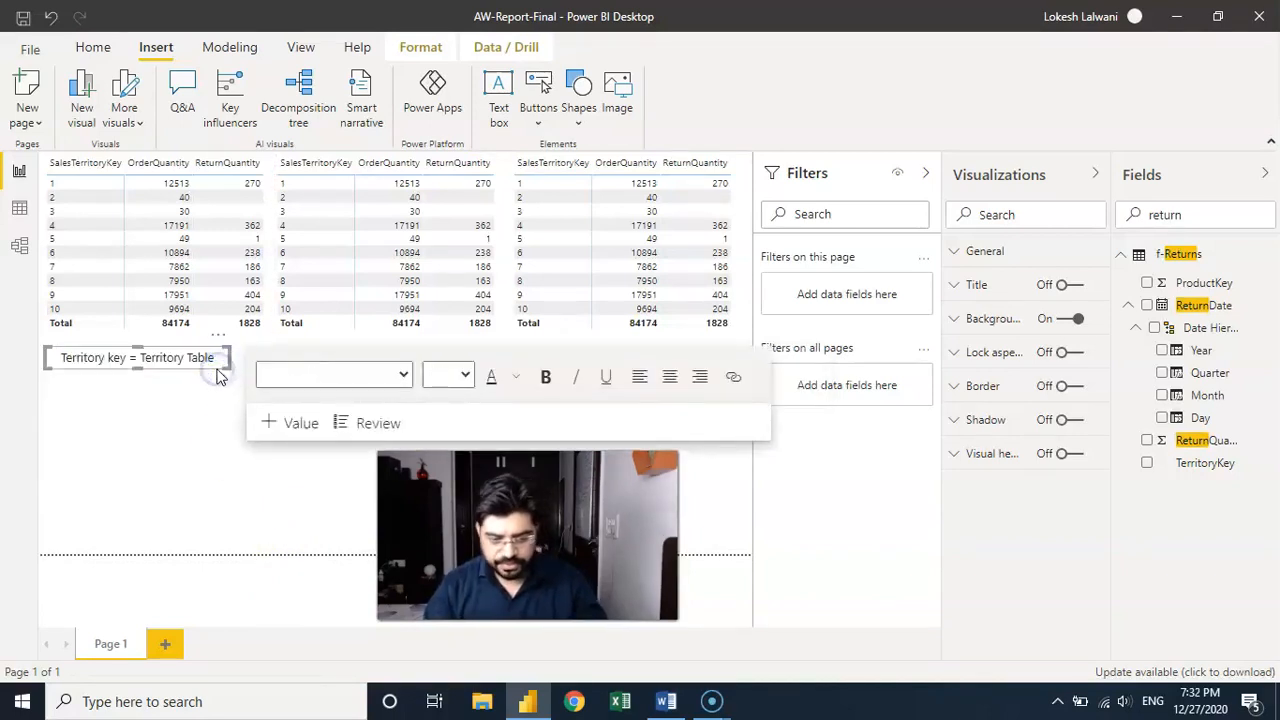
Duplicate the label, place the copy under the second matrix, and change its text to "Territory key = Sales Table"
key("ctrl+v")
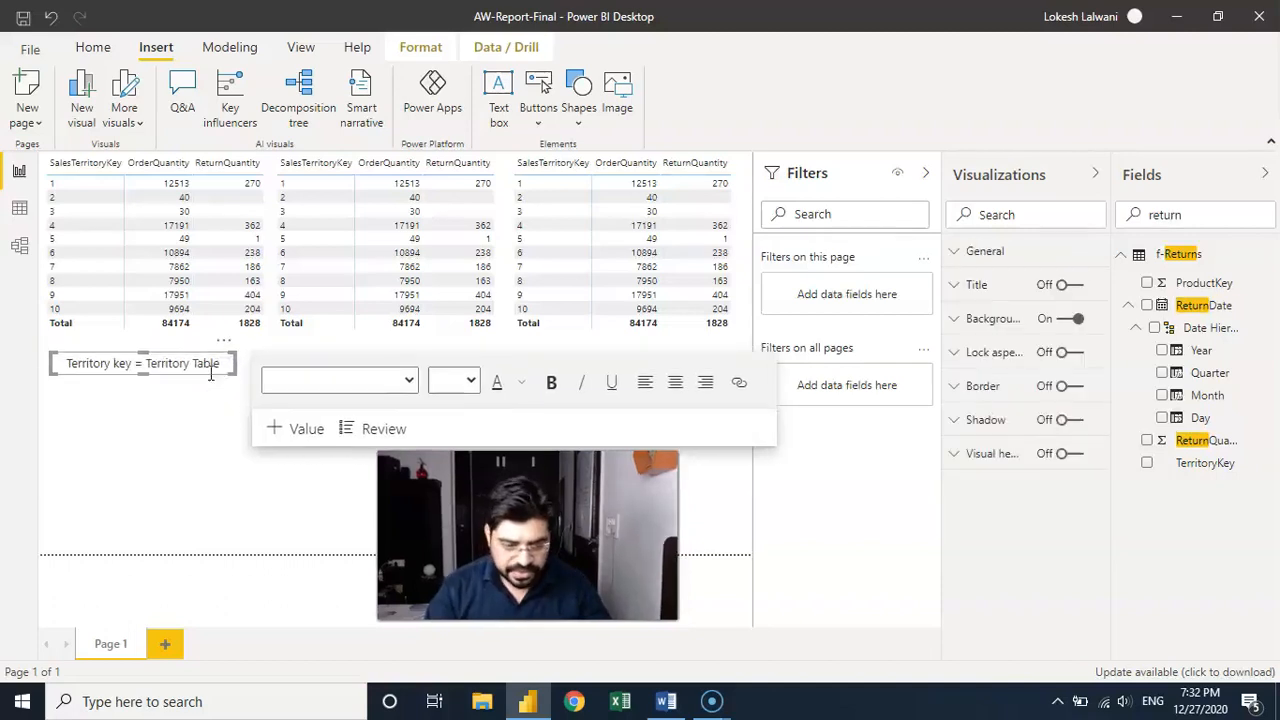
left_click(242, 374)
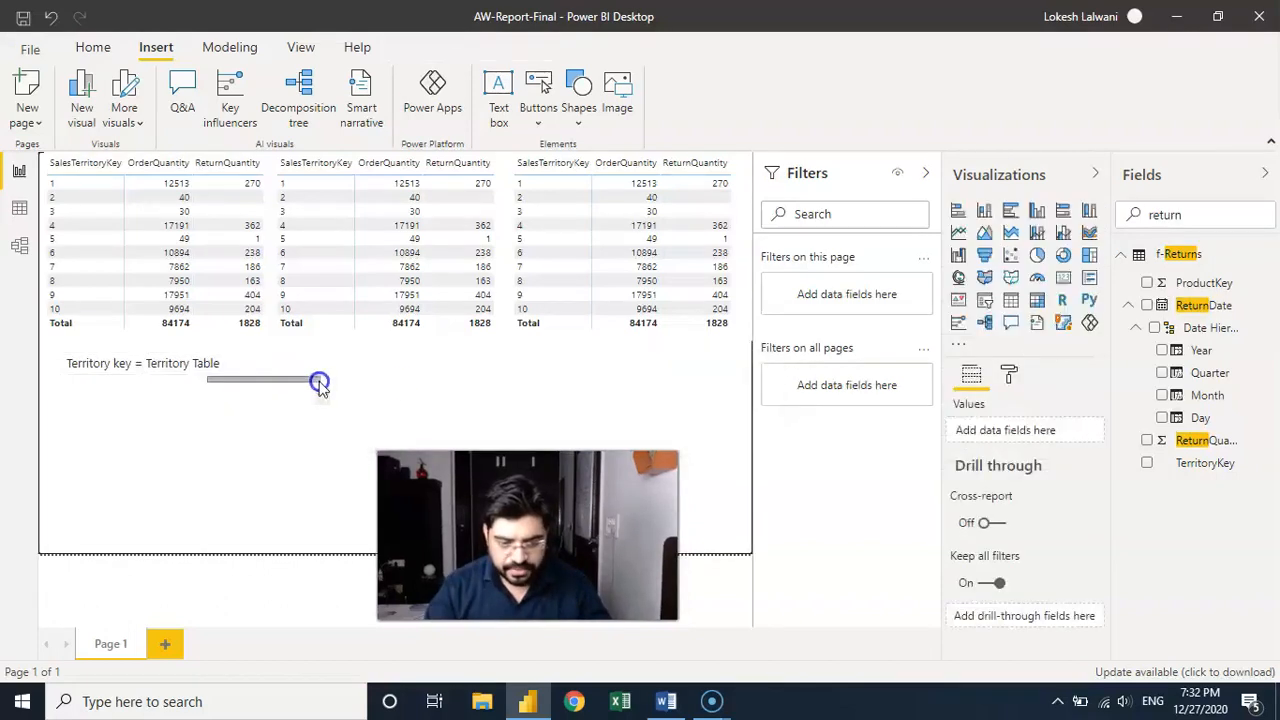
left_click(224, 368)
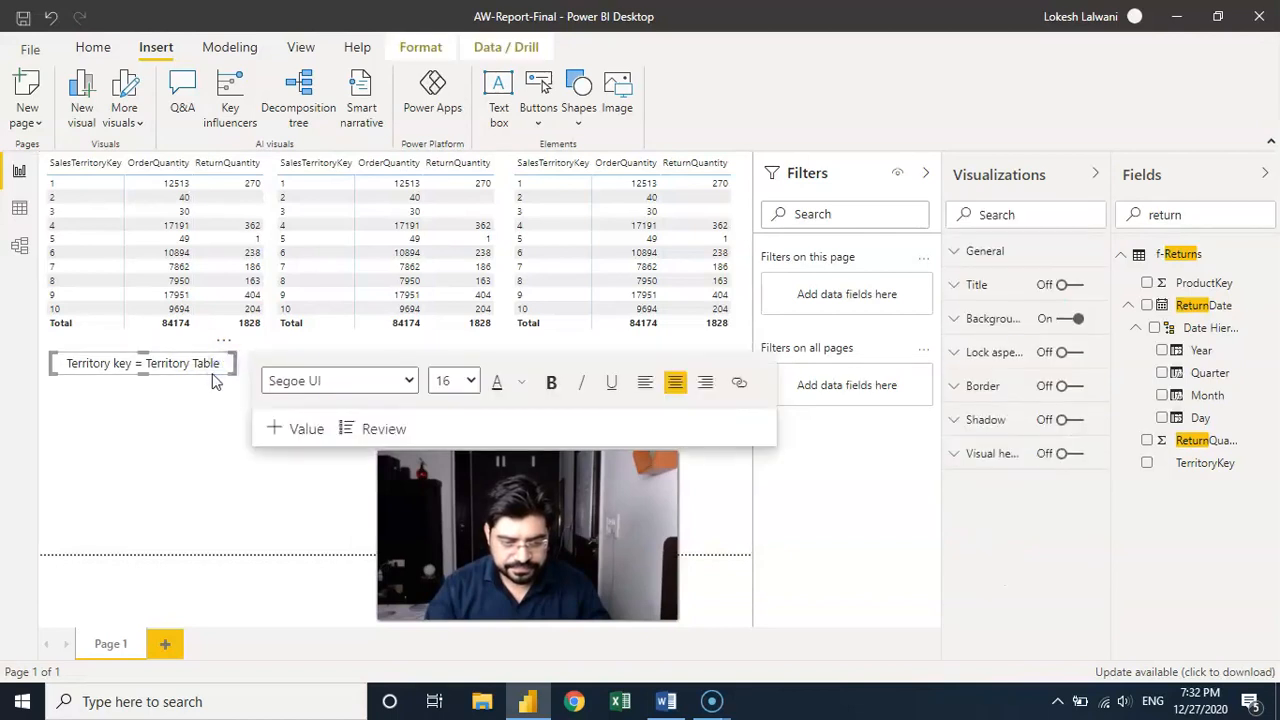
left_click_drag(225, 372, 453, 372)
double_click(420, 364)
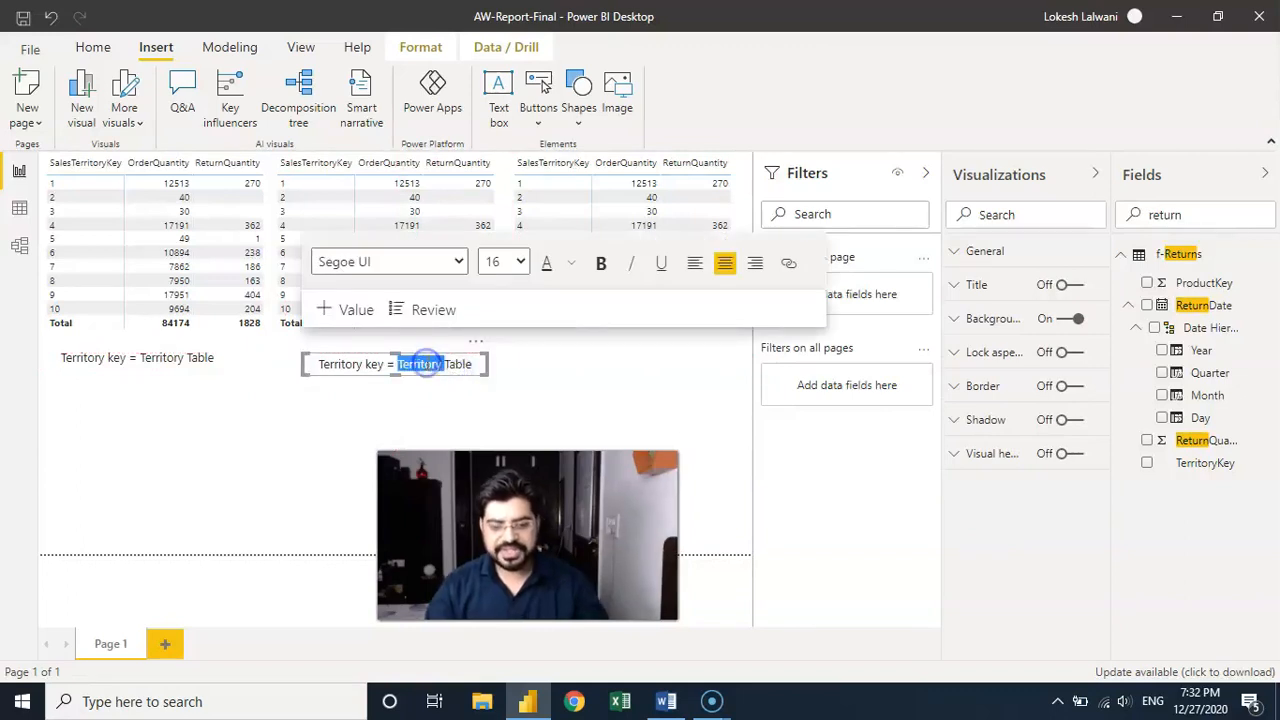
type("Sales")
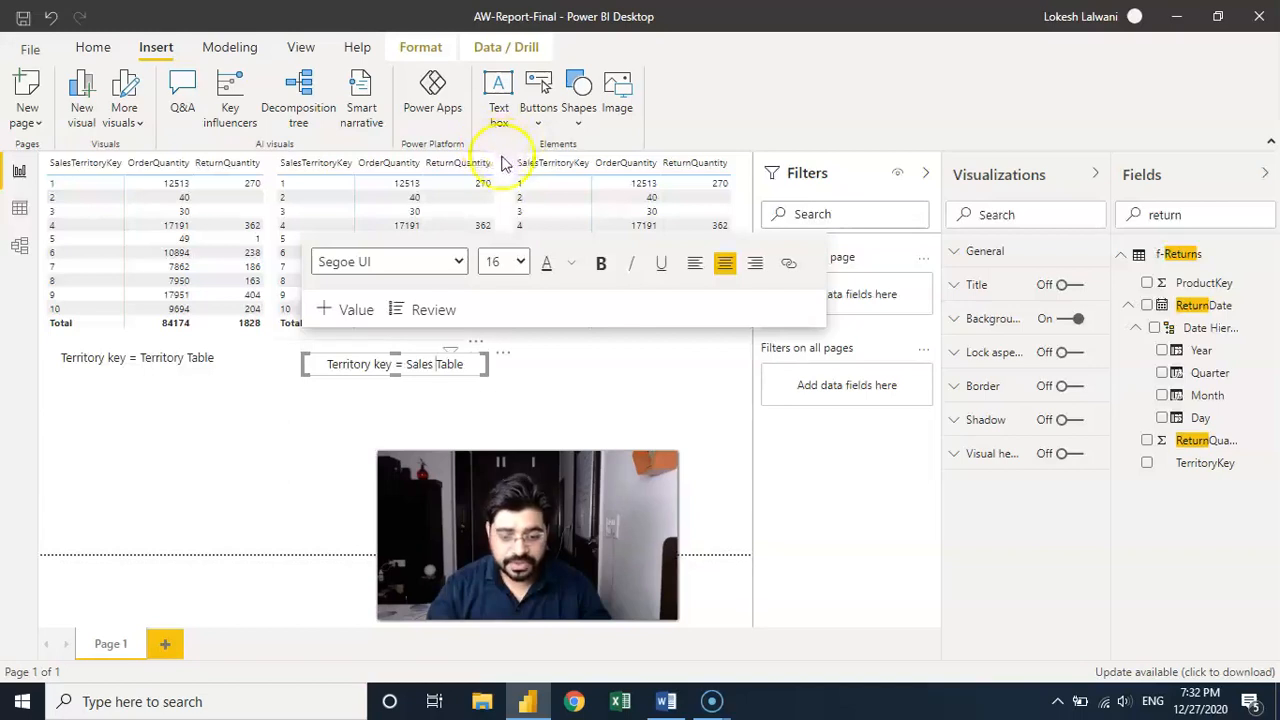
Replace SalesTerritoryKey in the second matrix's rows with TerritoryKey from the f-Sales table
left_click(495, 185)
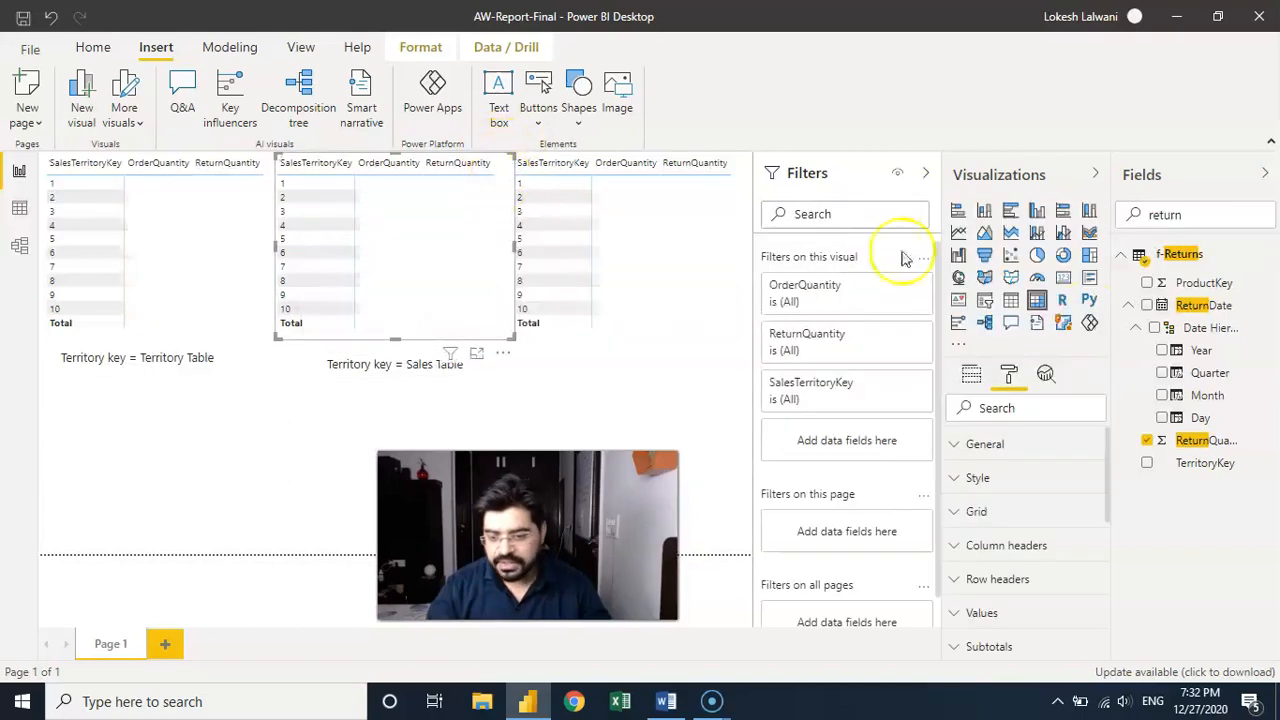
left_click(973, 375)
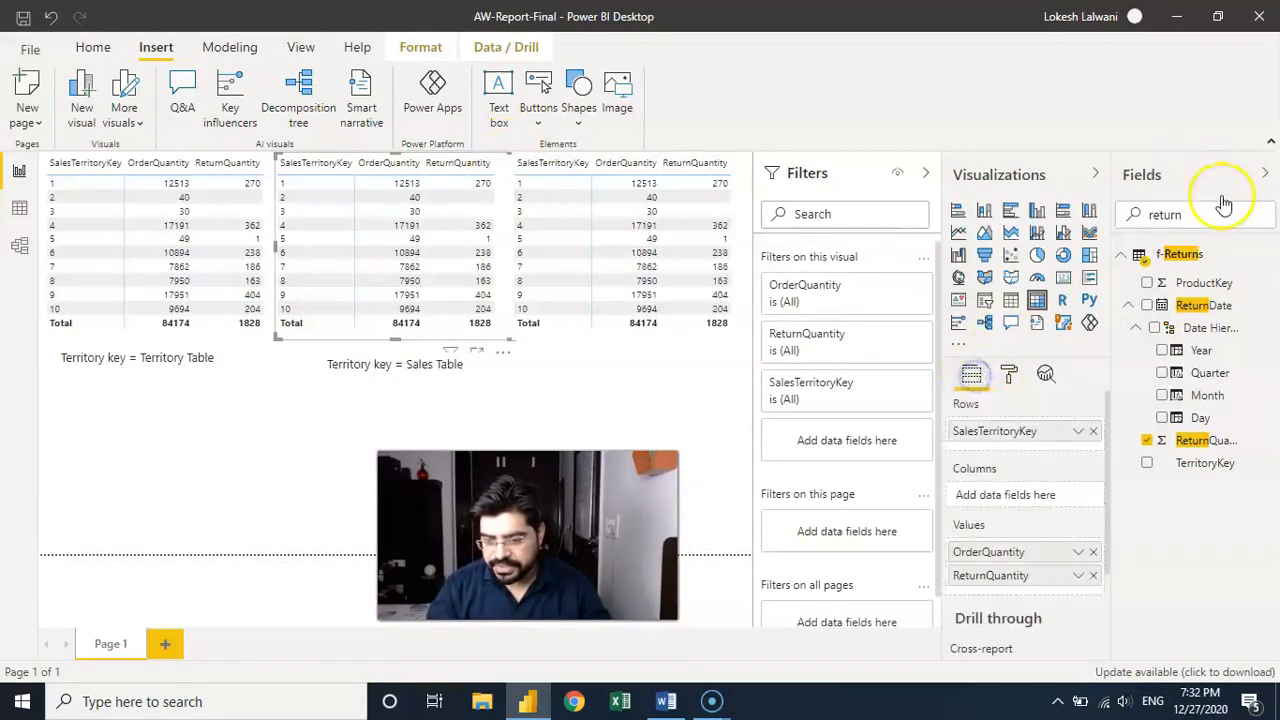
double_click(1186, 213)
type("t")
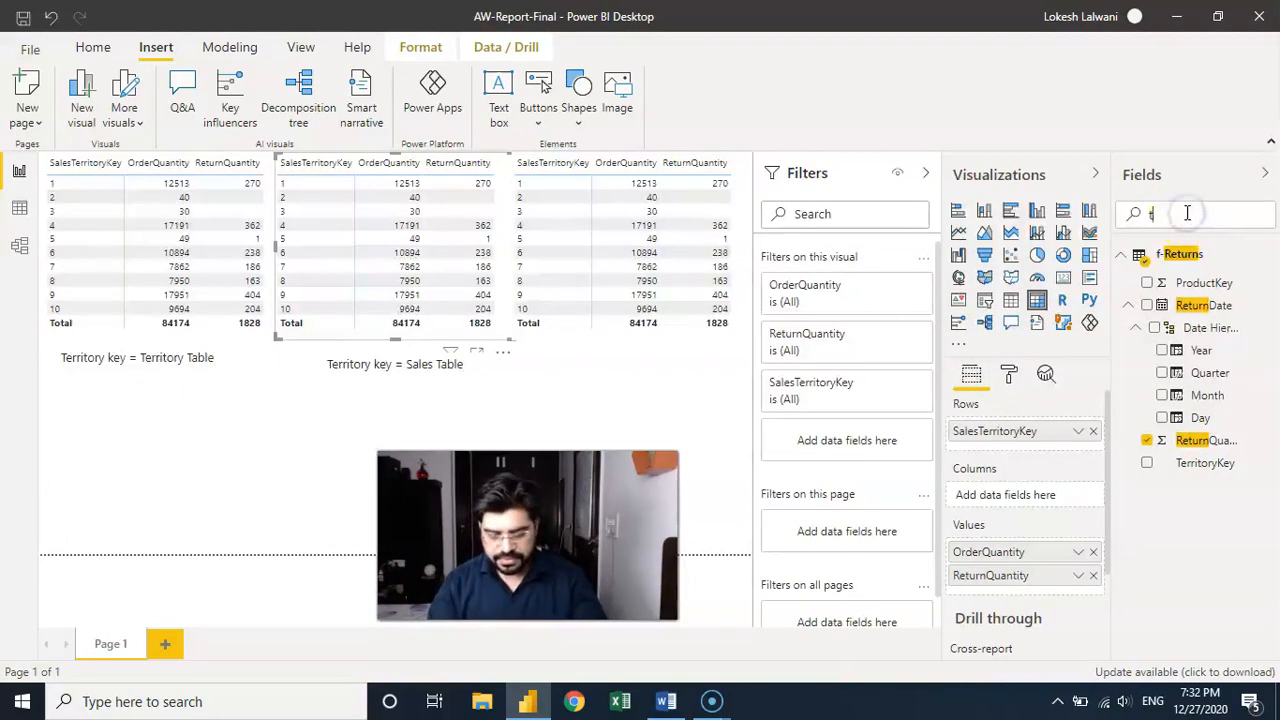
type("erritory")
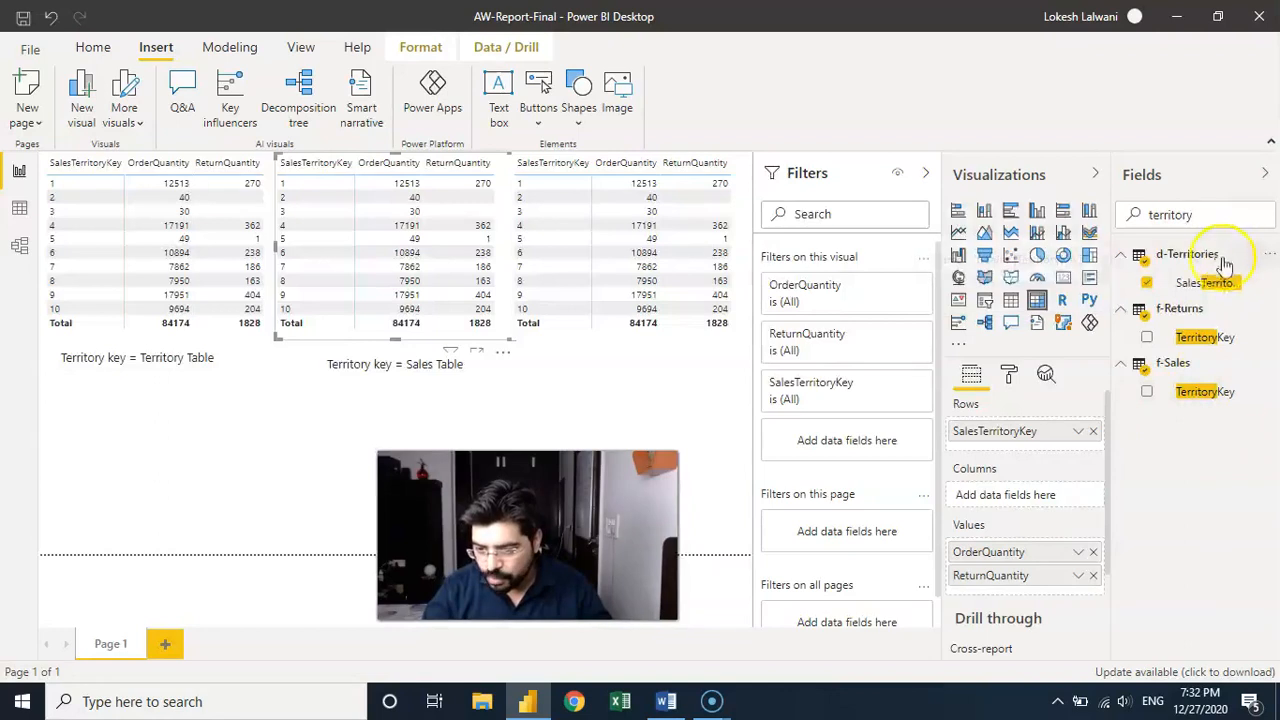
left_click_drag(1196, 397, 1052, 436)
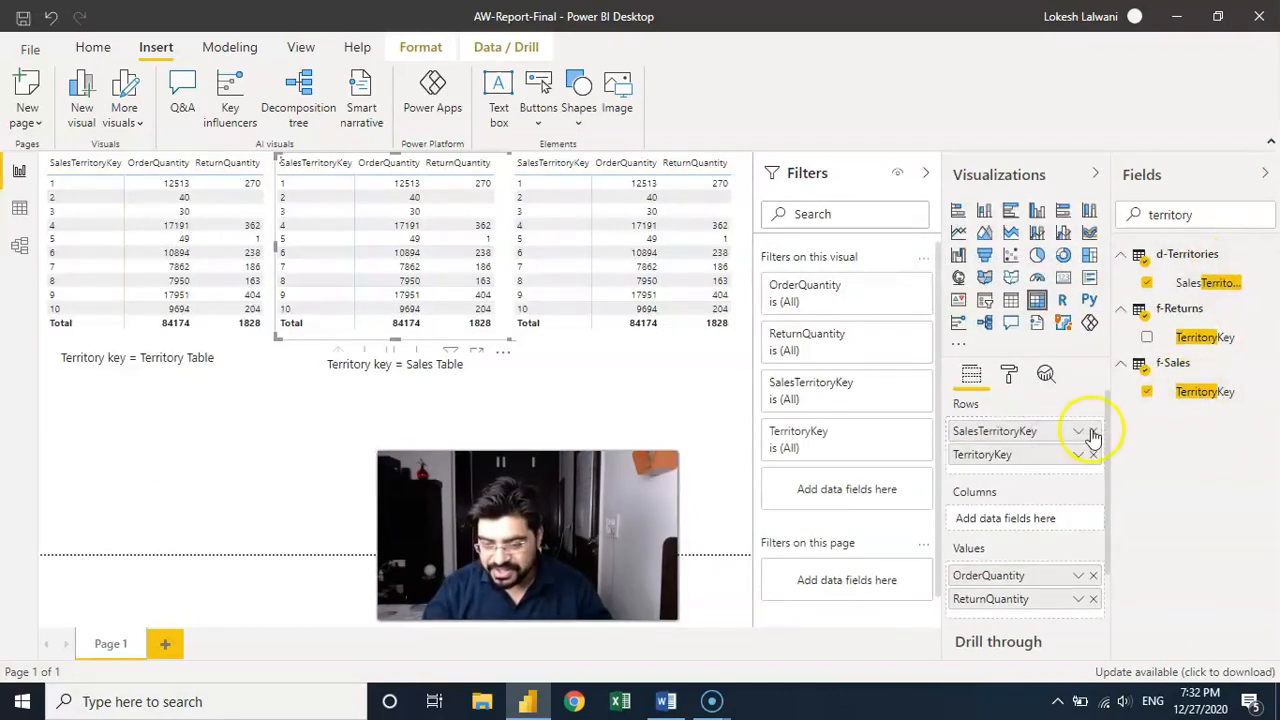
left_click(1093, 431)
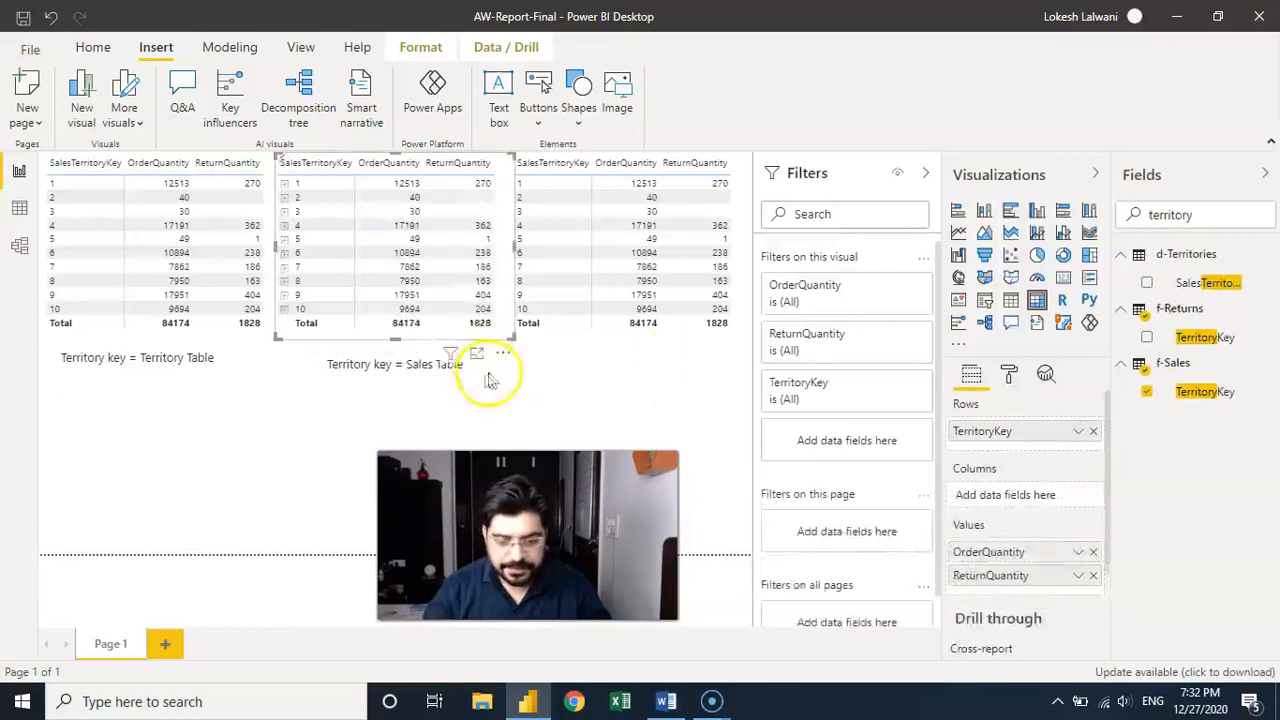
Duplicate the second matrix's label, place the copy under the third matrix, and change its text to "Territory key = Returns Table"
left_click(481, 372)
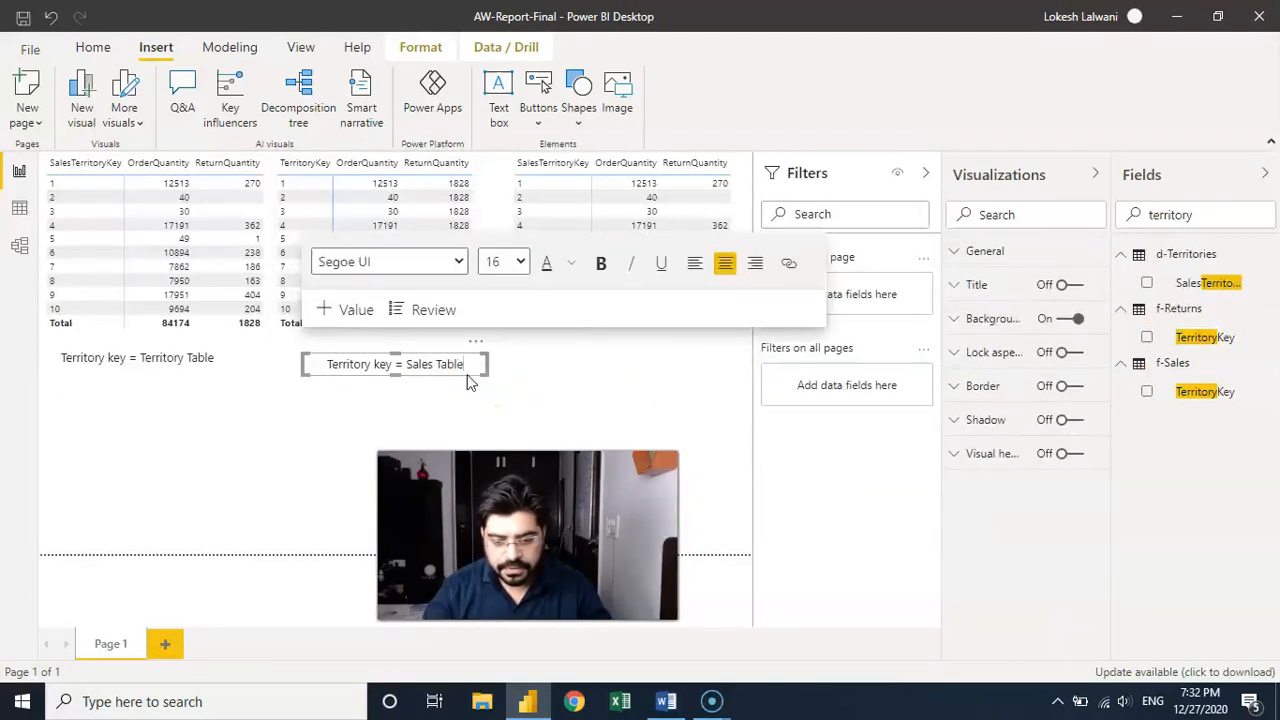
key("ctrl+v")
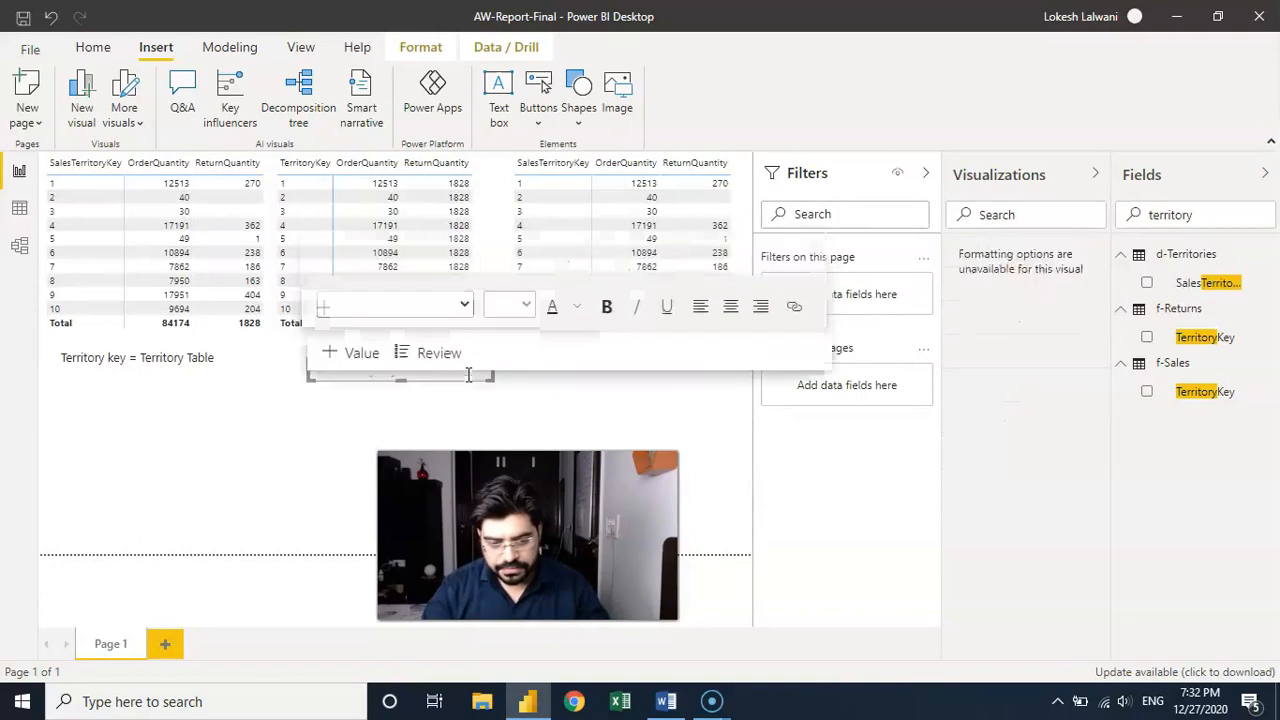
left_click_drag(446, 390, 674, 382)
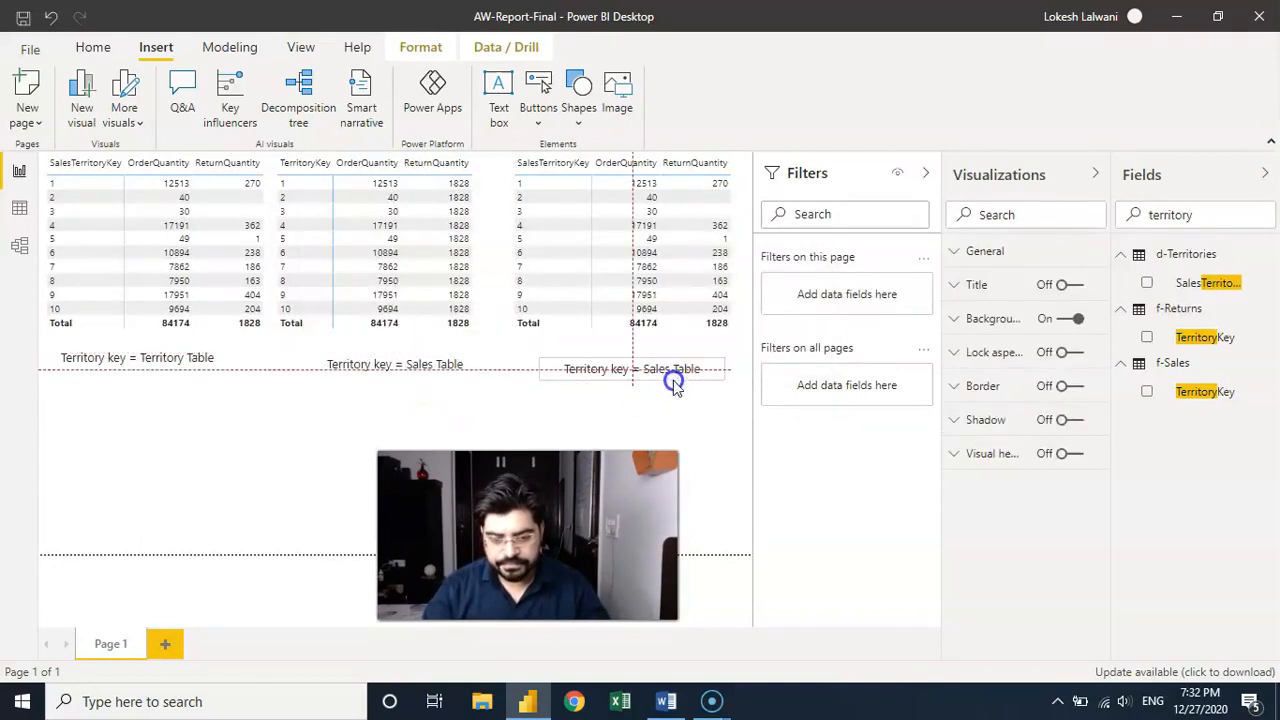
double_click(661, 370)
type("R")
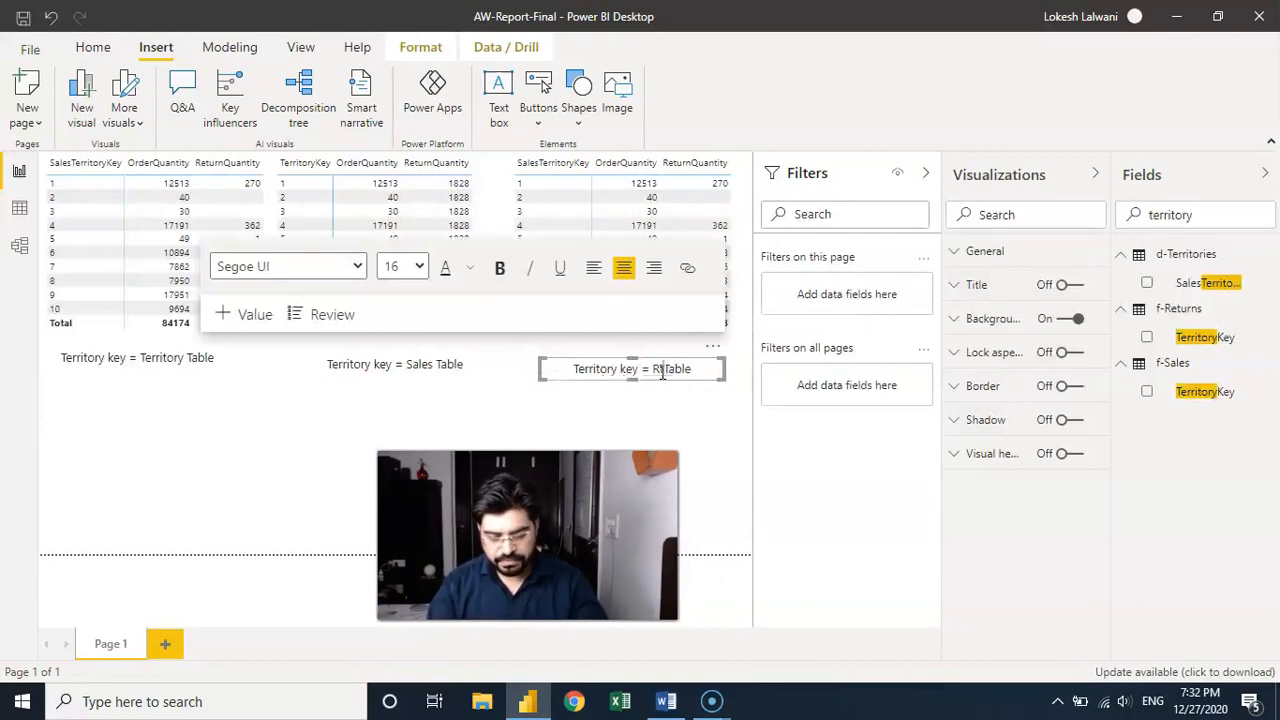
type("et")
key("BackSpace")
key("BackSpace")
type("eturns")
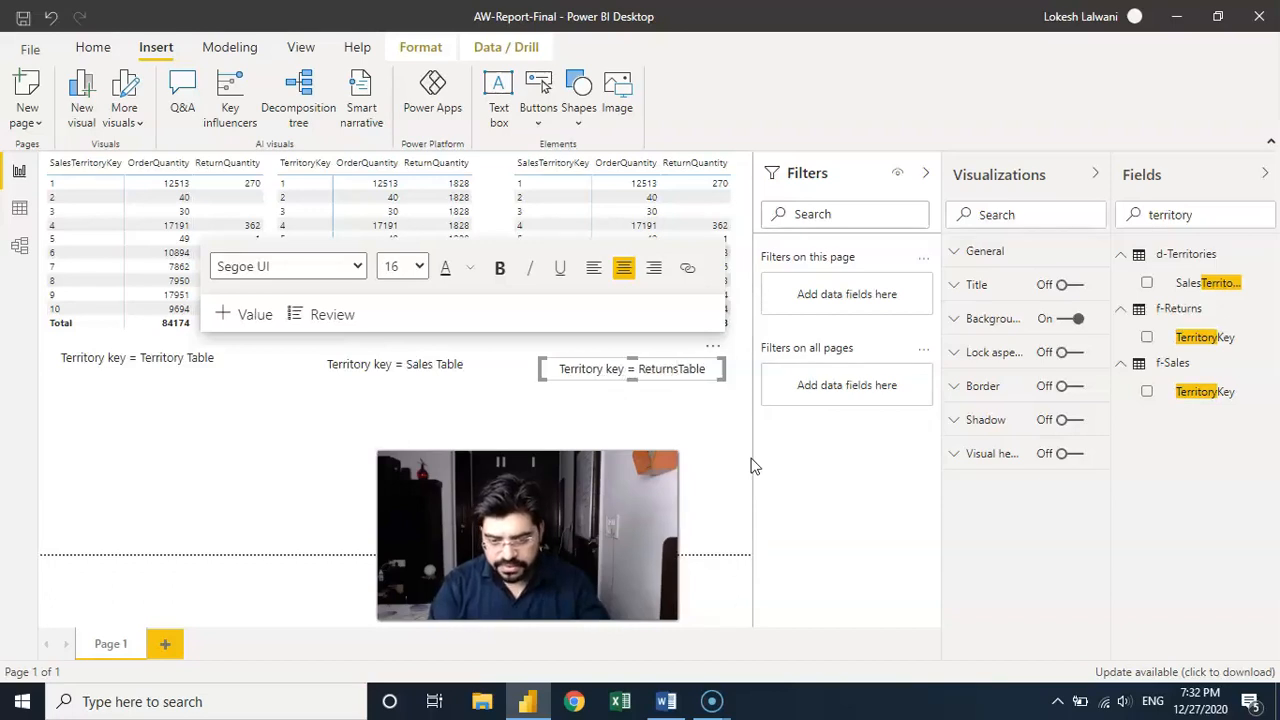
key("Return")
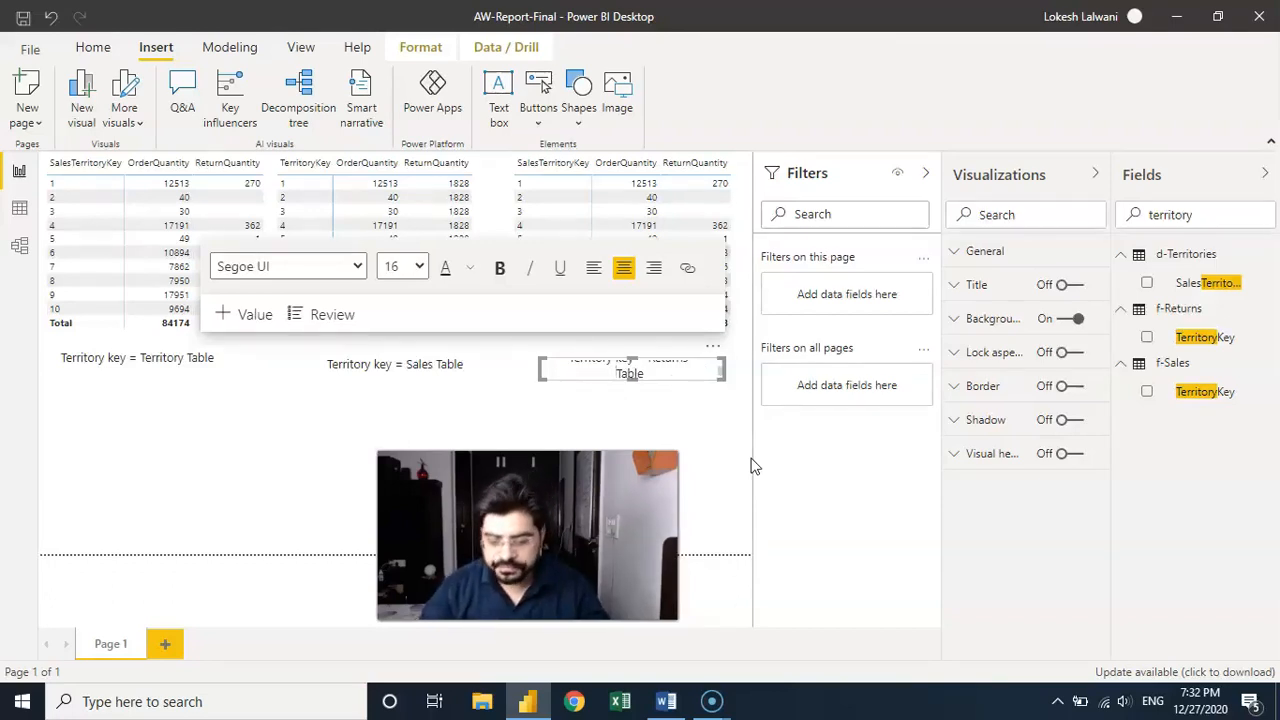
key("BackSpace")
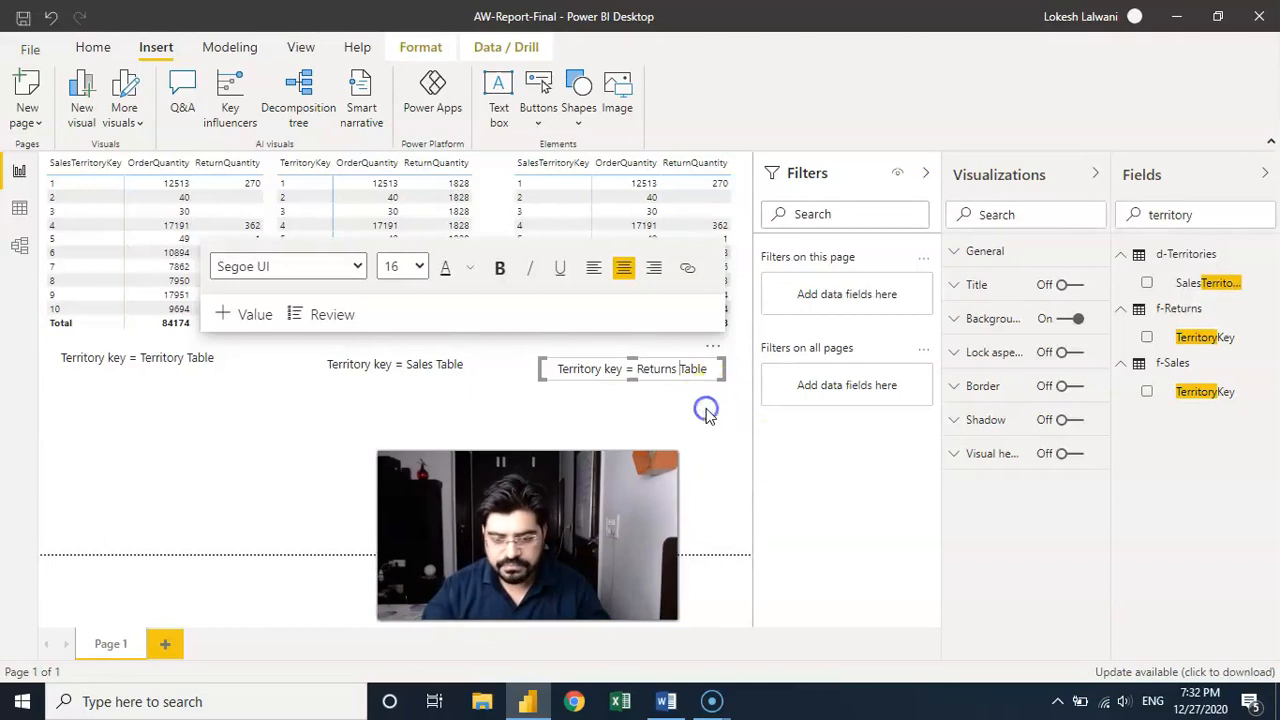
Replace SalesTerritoryKey in the third matrix's rows with TerritoryKey from the f-Returns table
left_click(739, 200)
left_click(737, 218)
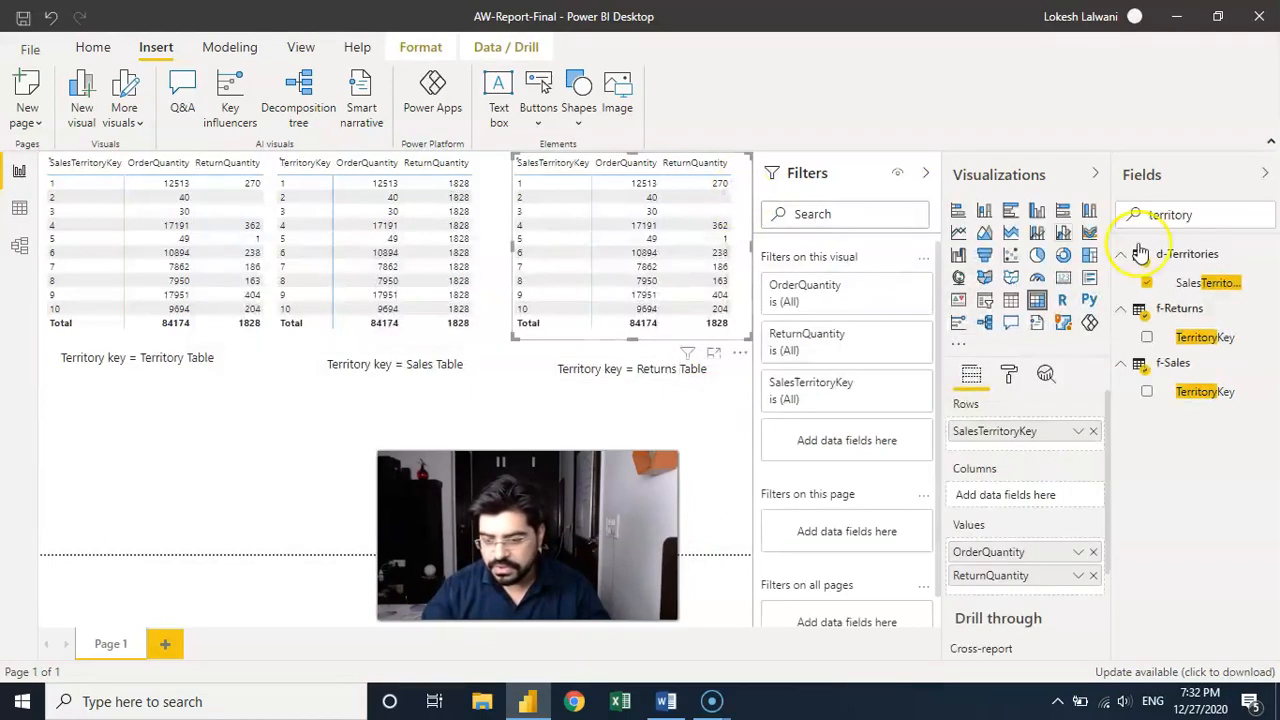
left_click_drag(1215, 337, 1023, 434)
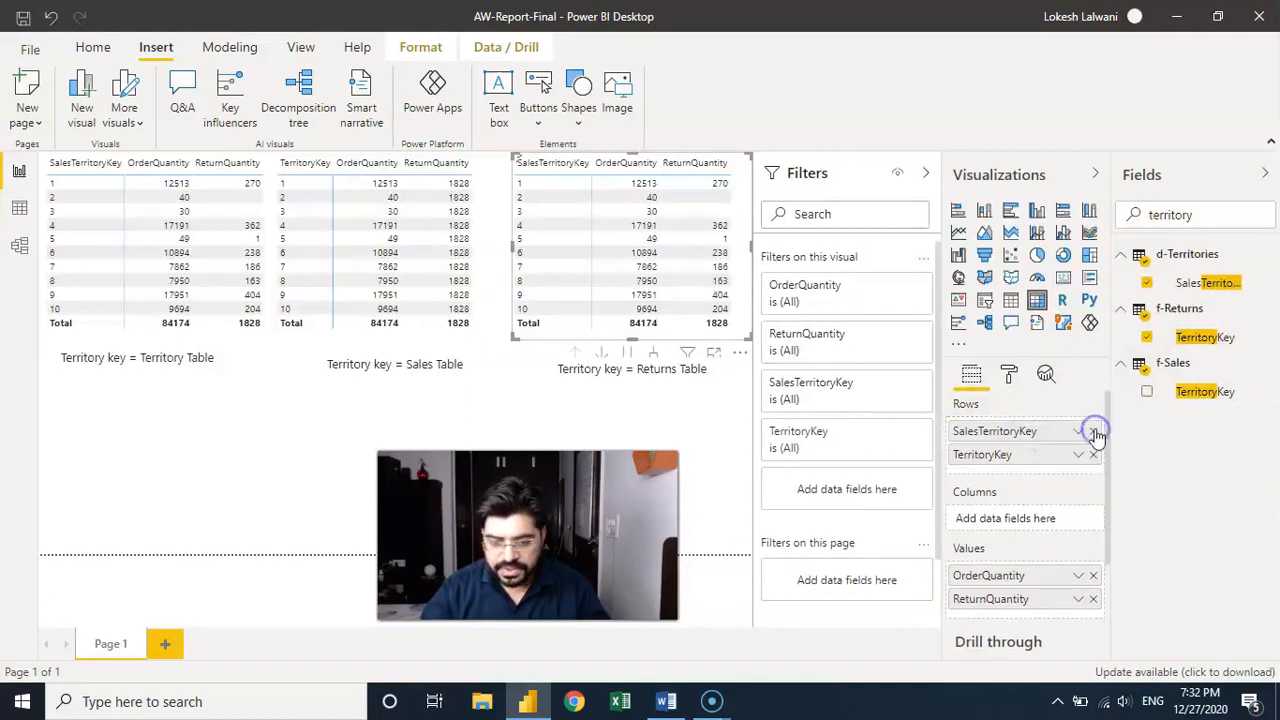
left_click(1093, 431)
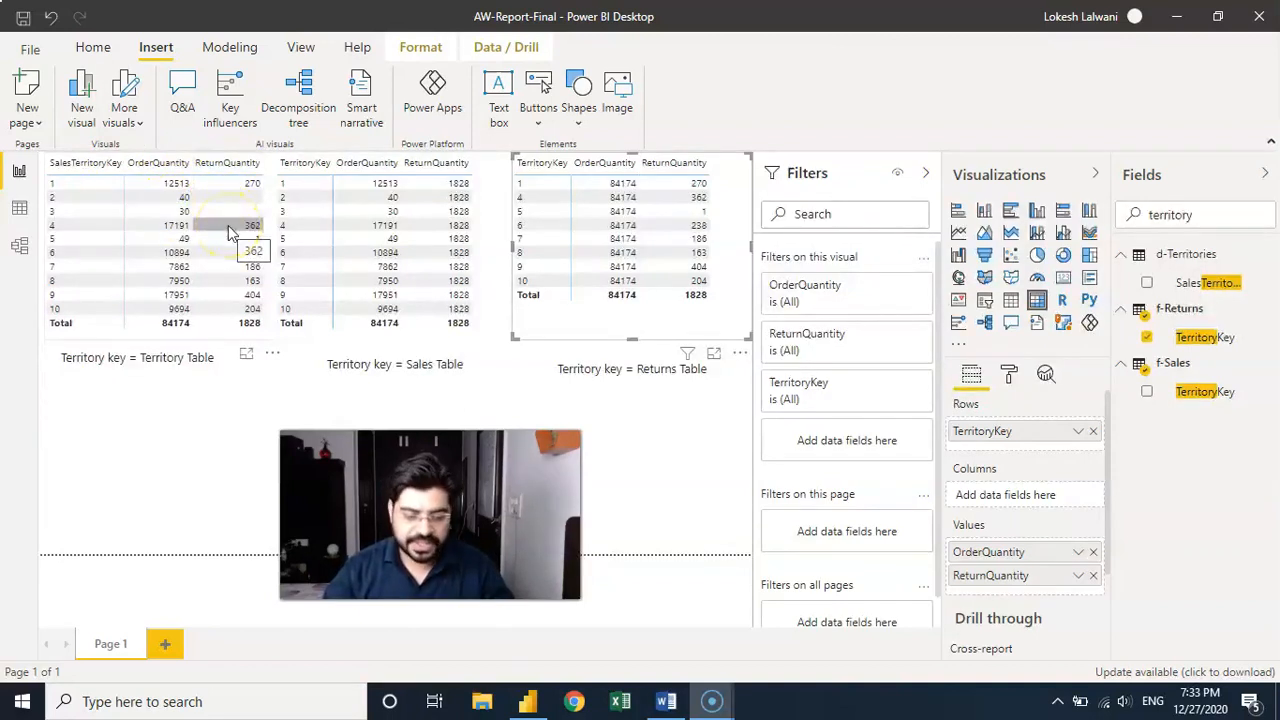
Examine how d-Territories relates to f-Sales and f-Returns in the data model, and compare this with the quantities in the three matrices
left_click(20, 246)
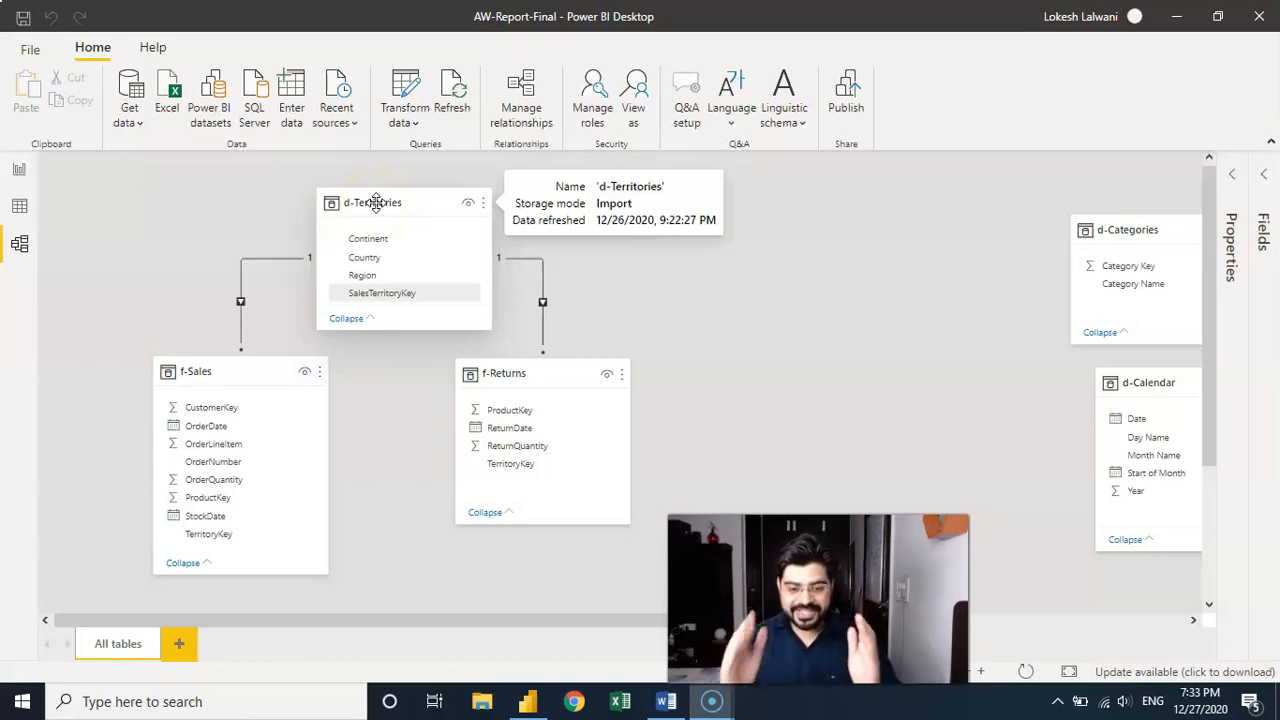
left_click(243, 391)
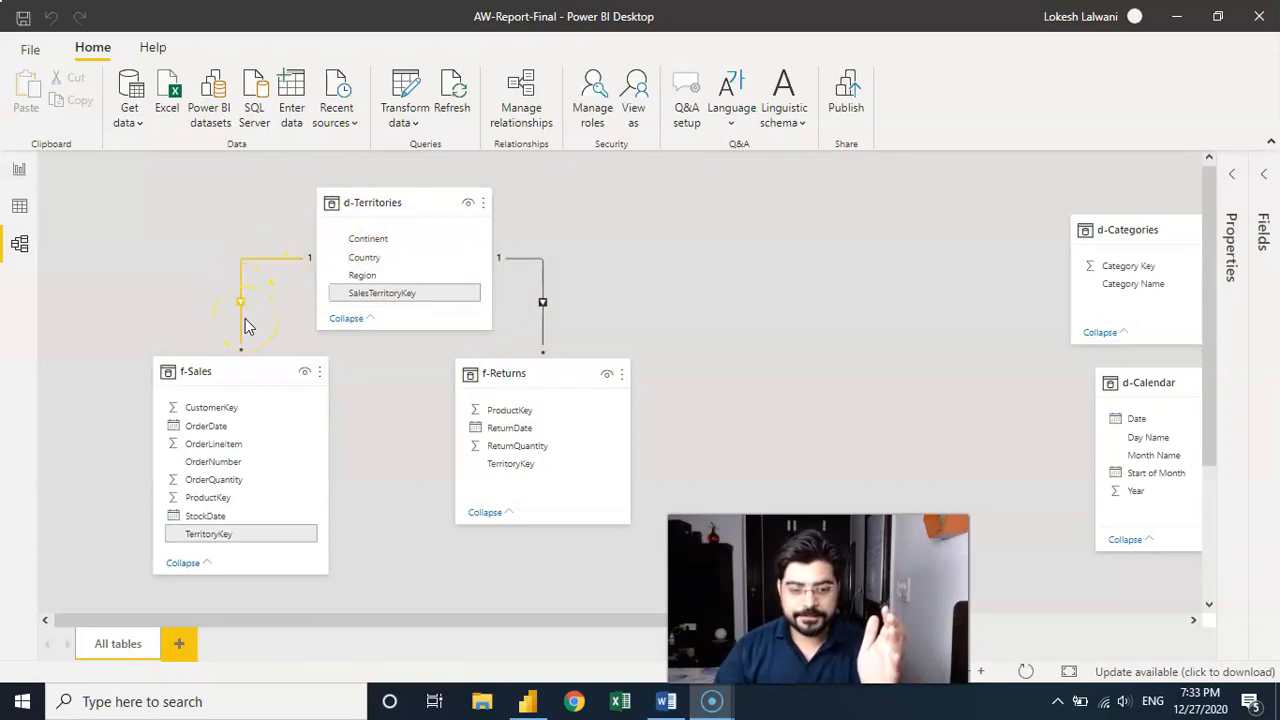
left_click(20, 172)
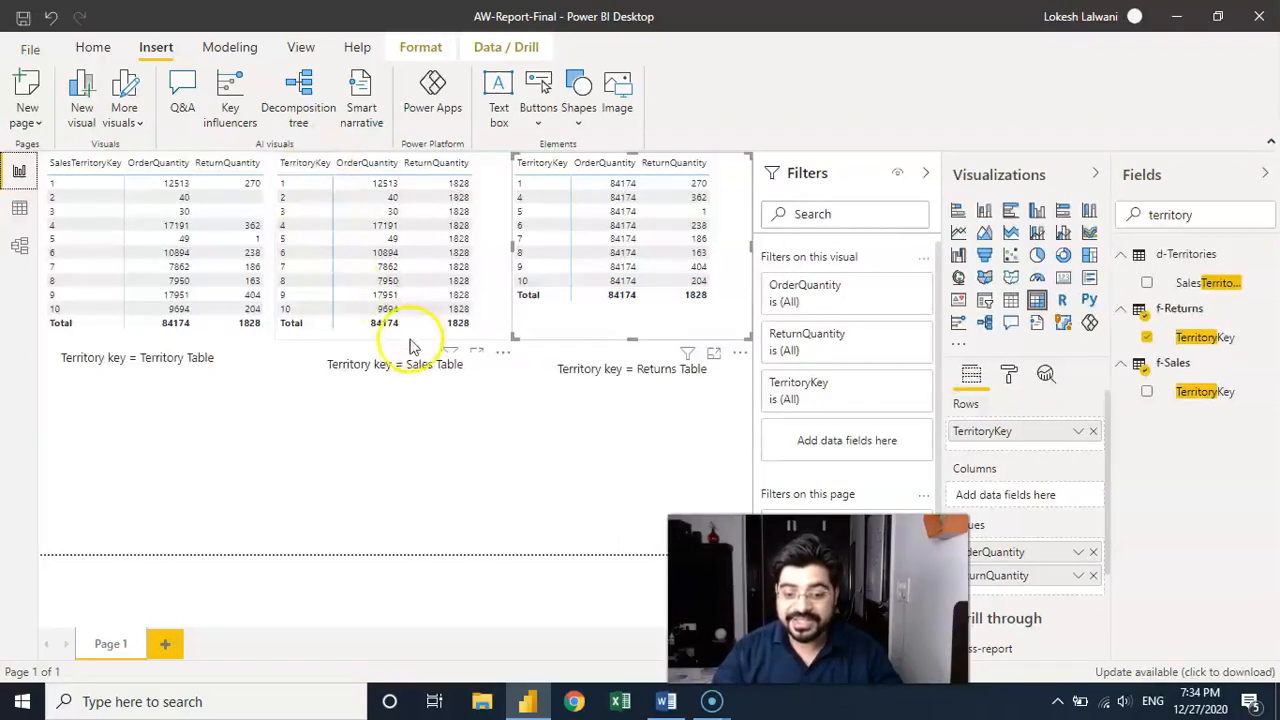
left_click(20, 246)
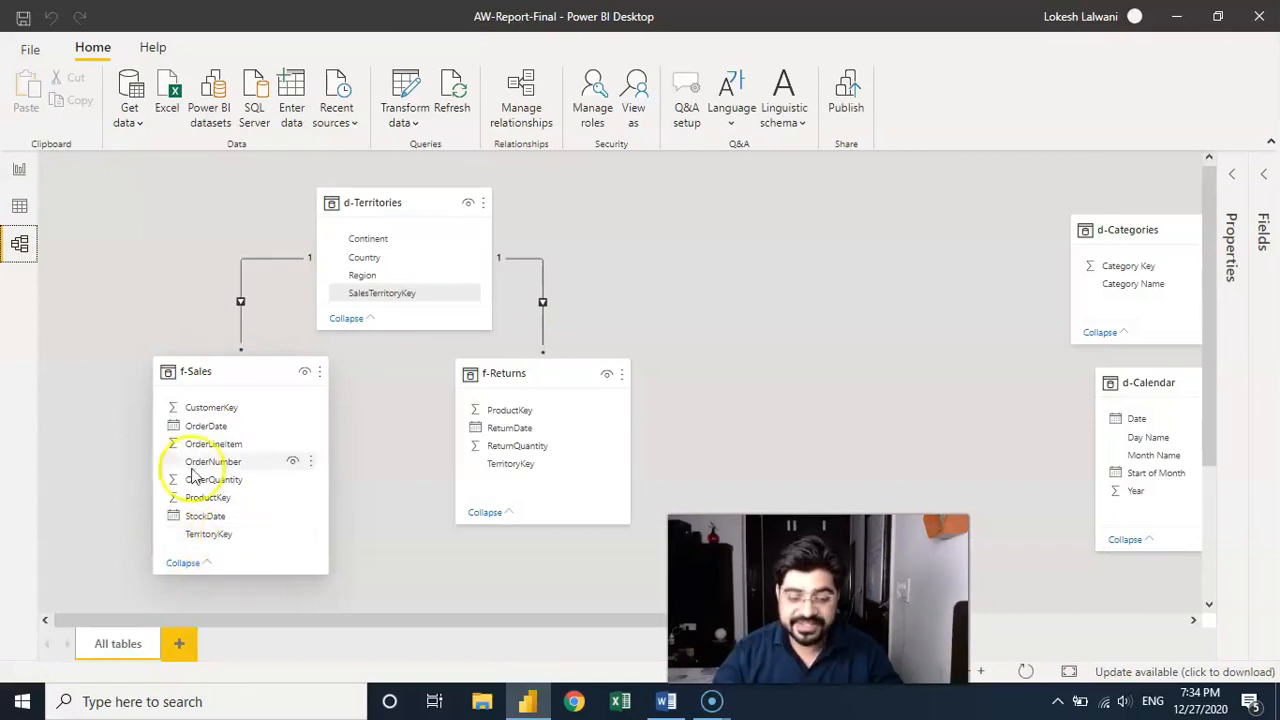
left_click(20, 167)
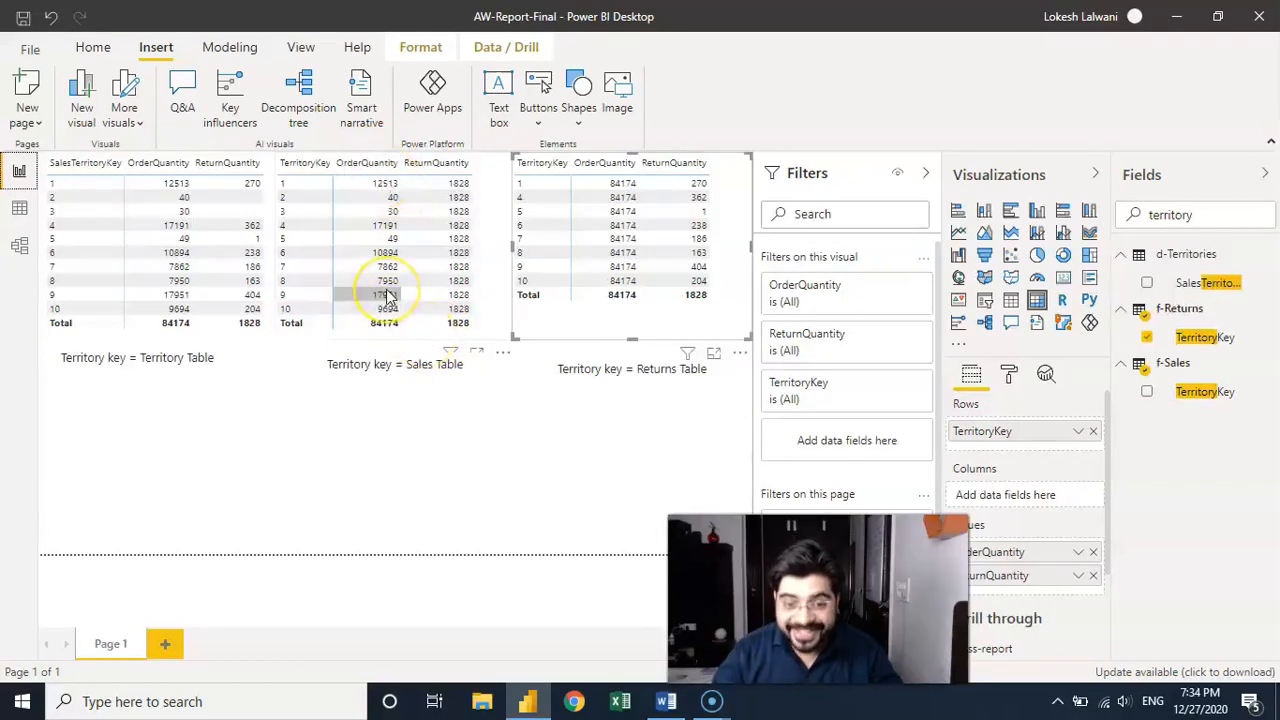
left_click(19, 244)
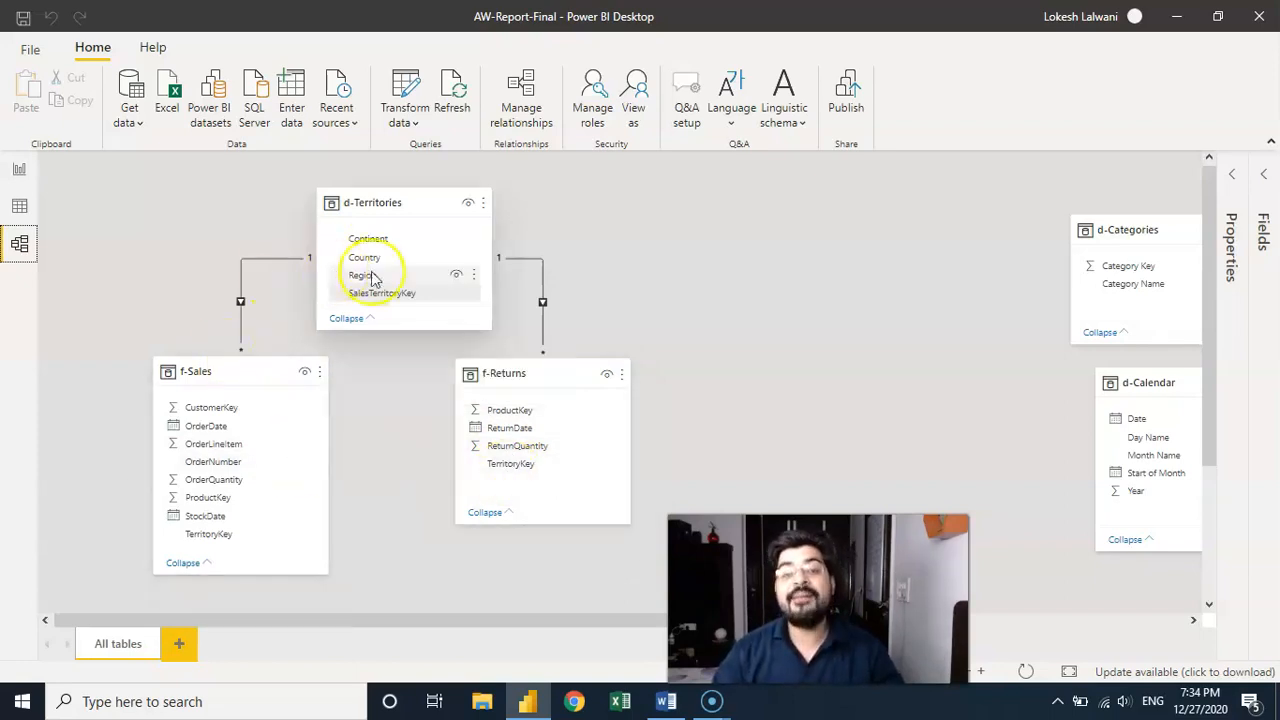
left_click(434, 293)
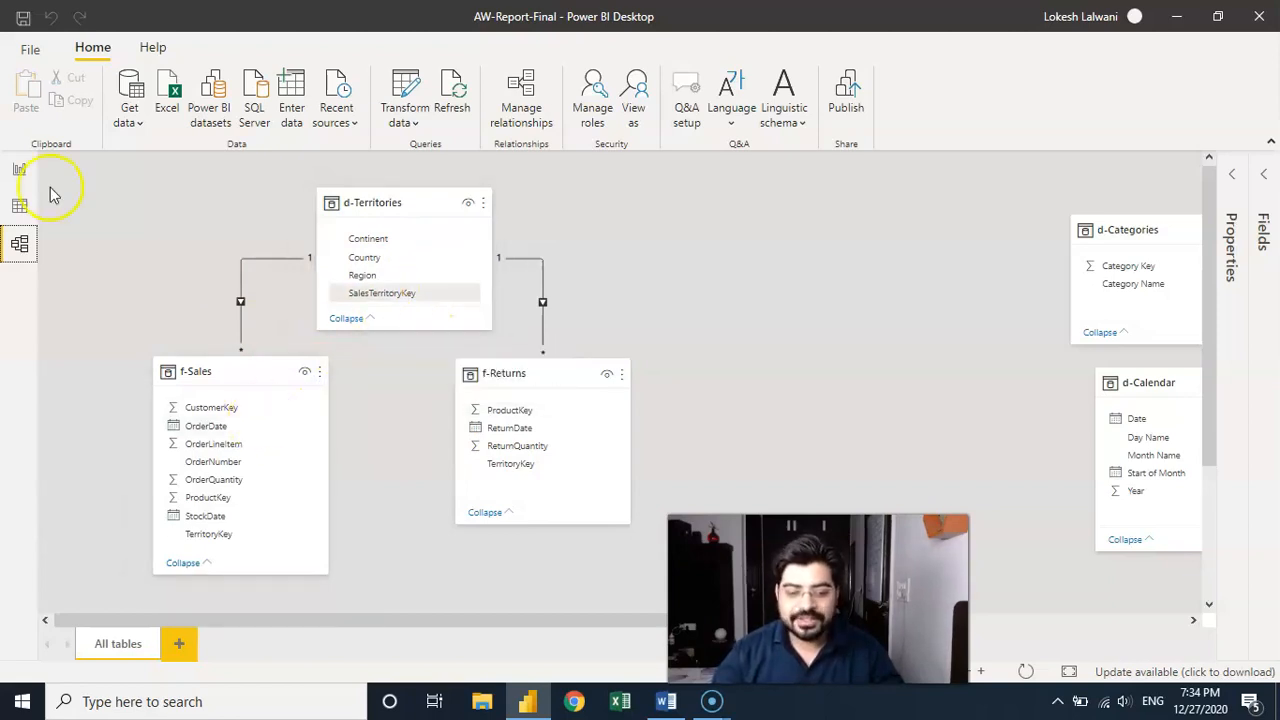
left_click(19, 170)
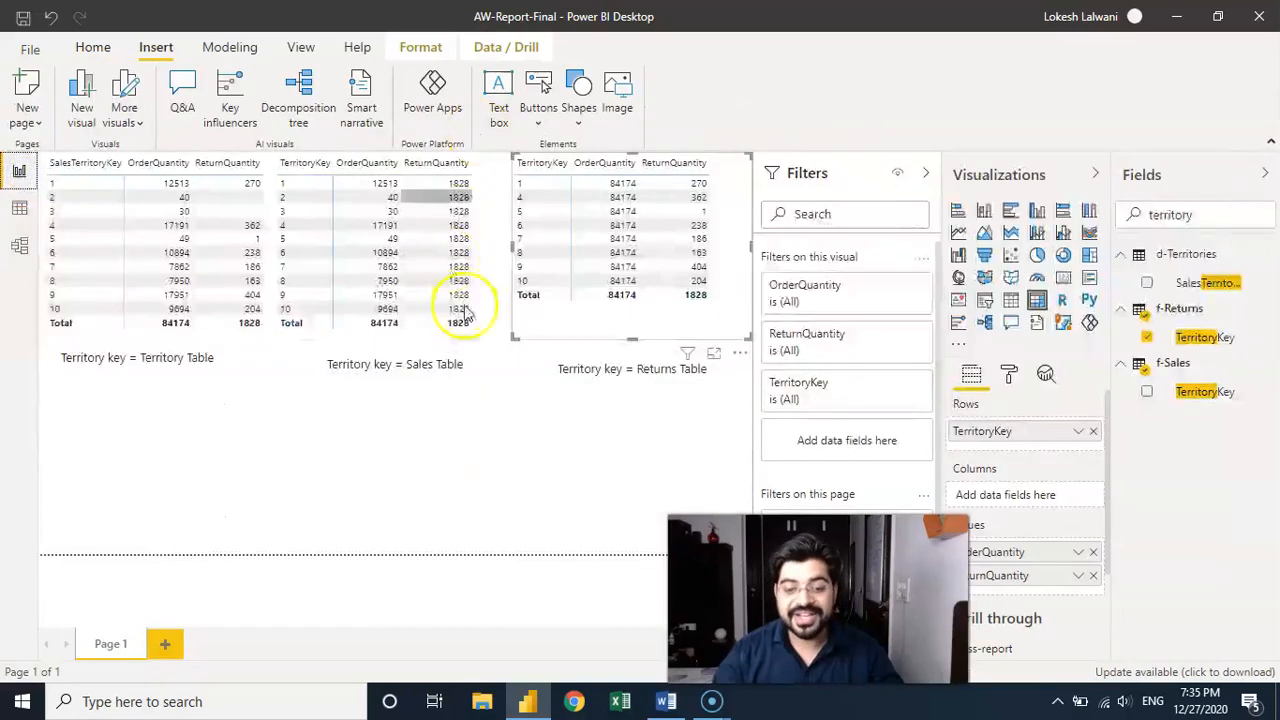
Inspect the filter direction between d-Territories and f-Sales, and compare the return quantities in the first and second matrices
left_click(19, 245)
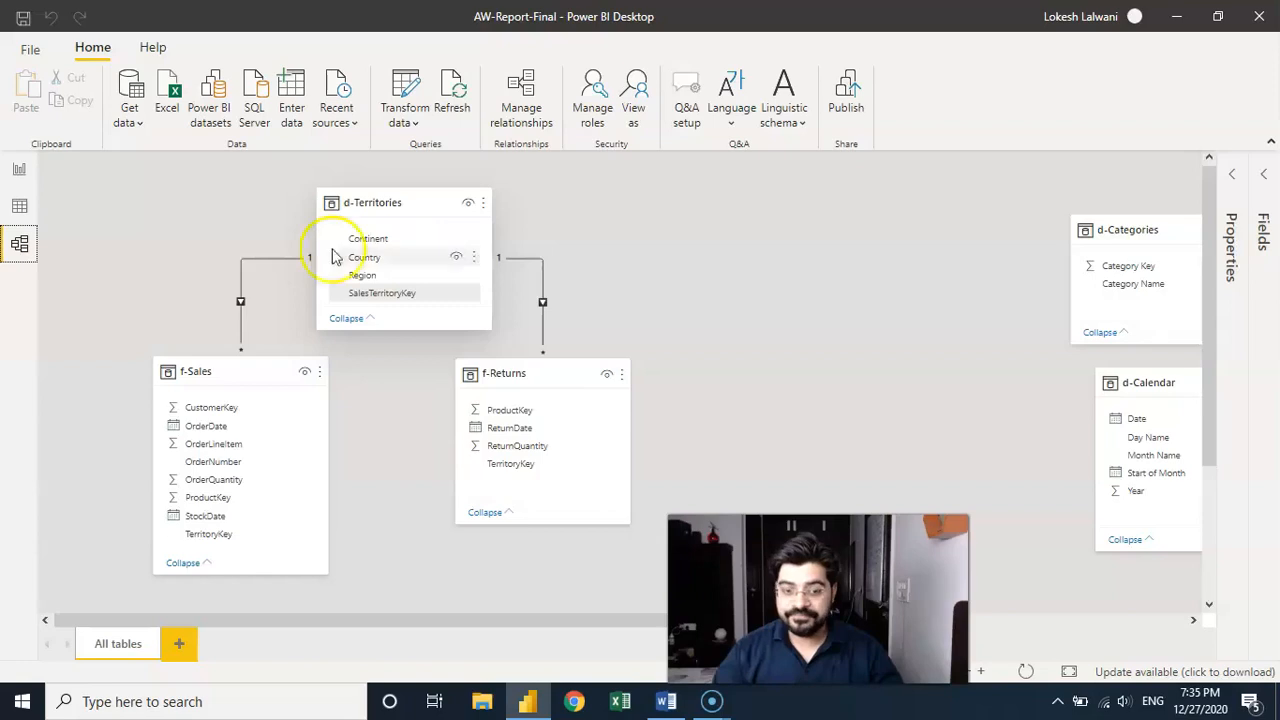
mouse_move(257, 371)
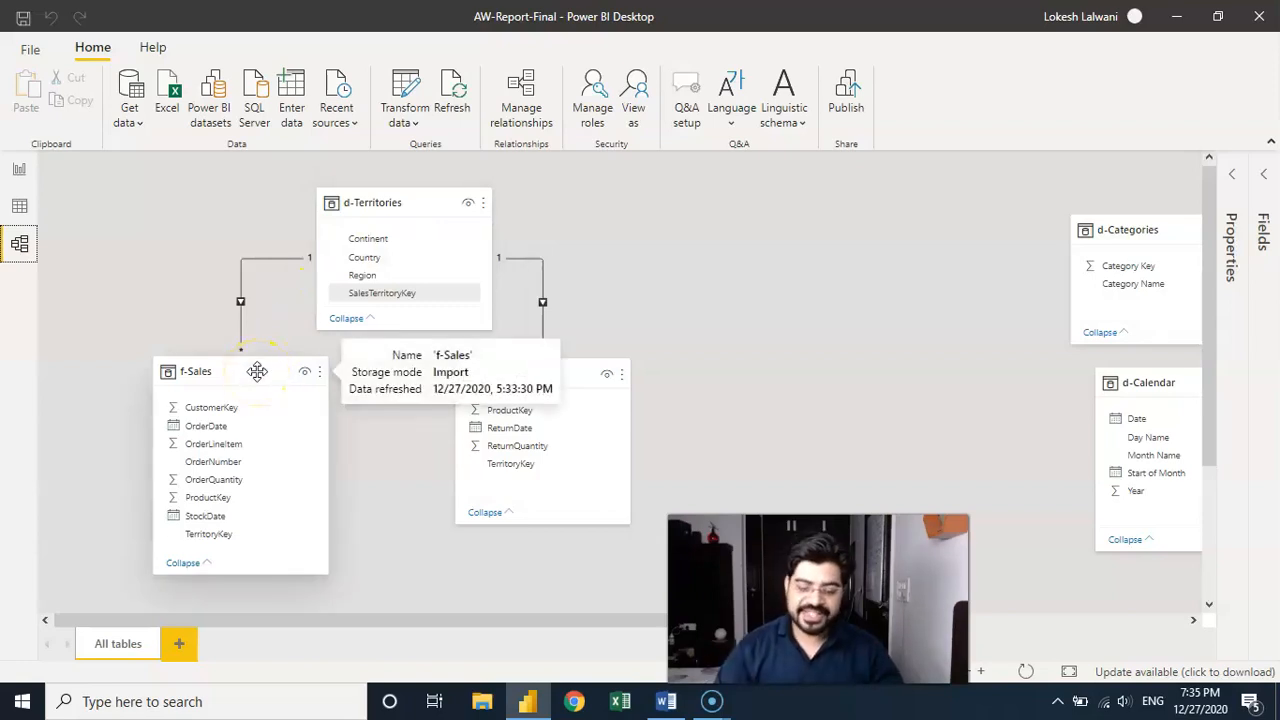
left_click(246, 306)
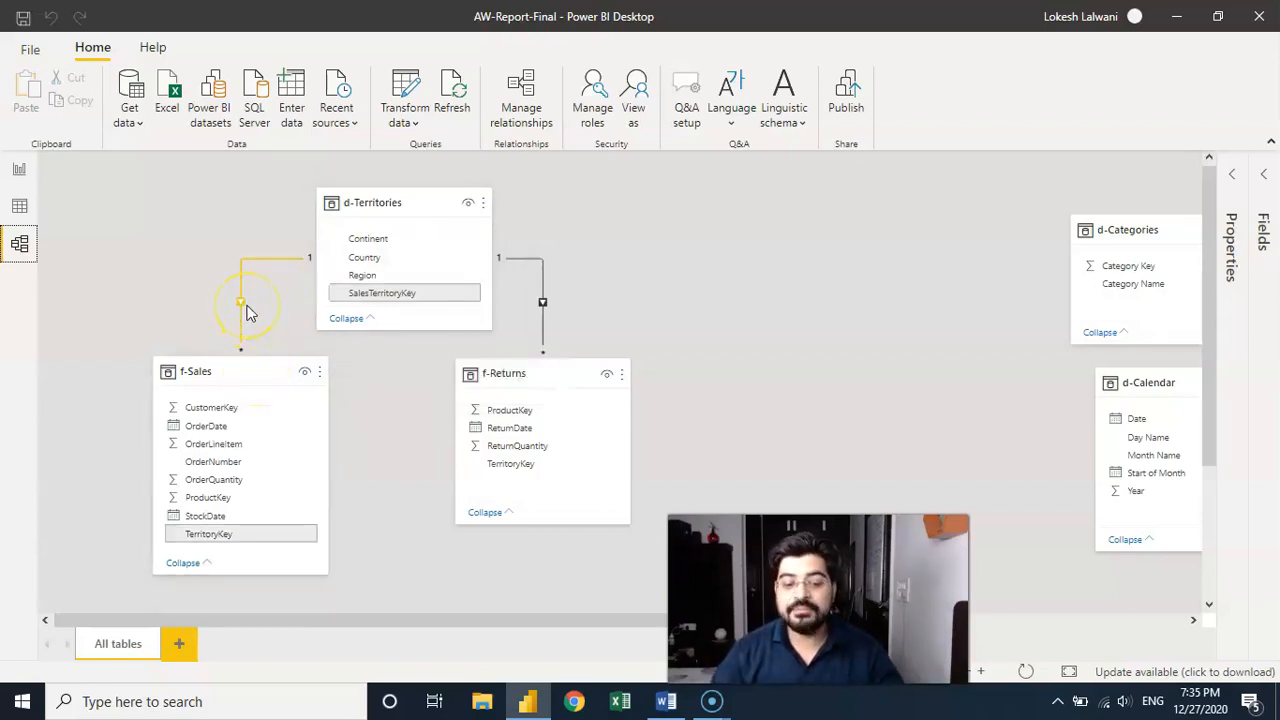
left_click(226, 372)
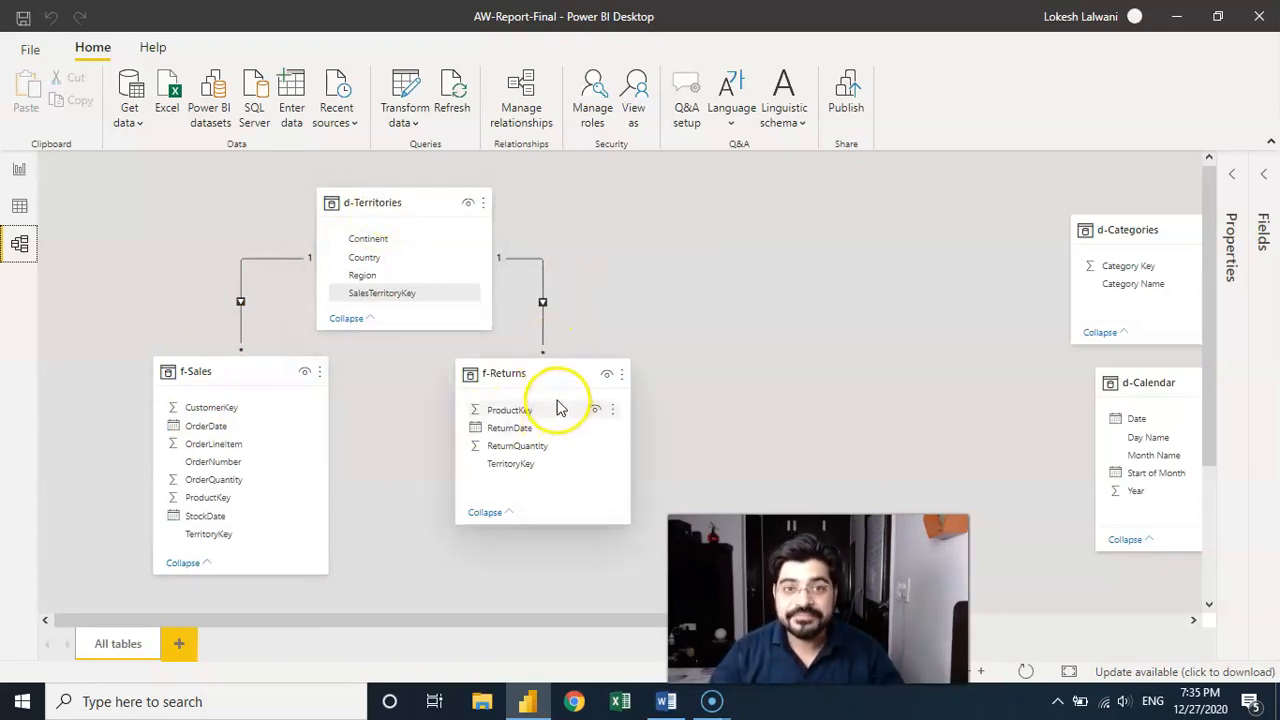
left_click(20, 172)
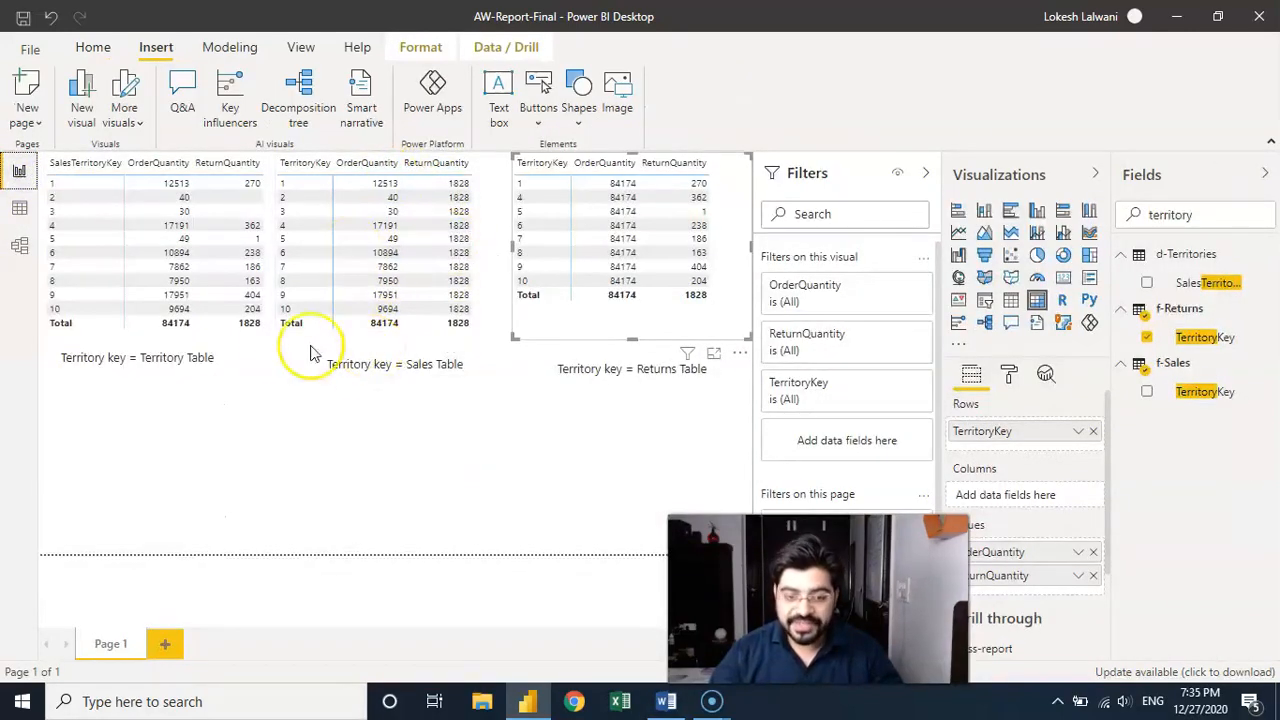
left_click(235, 339)
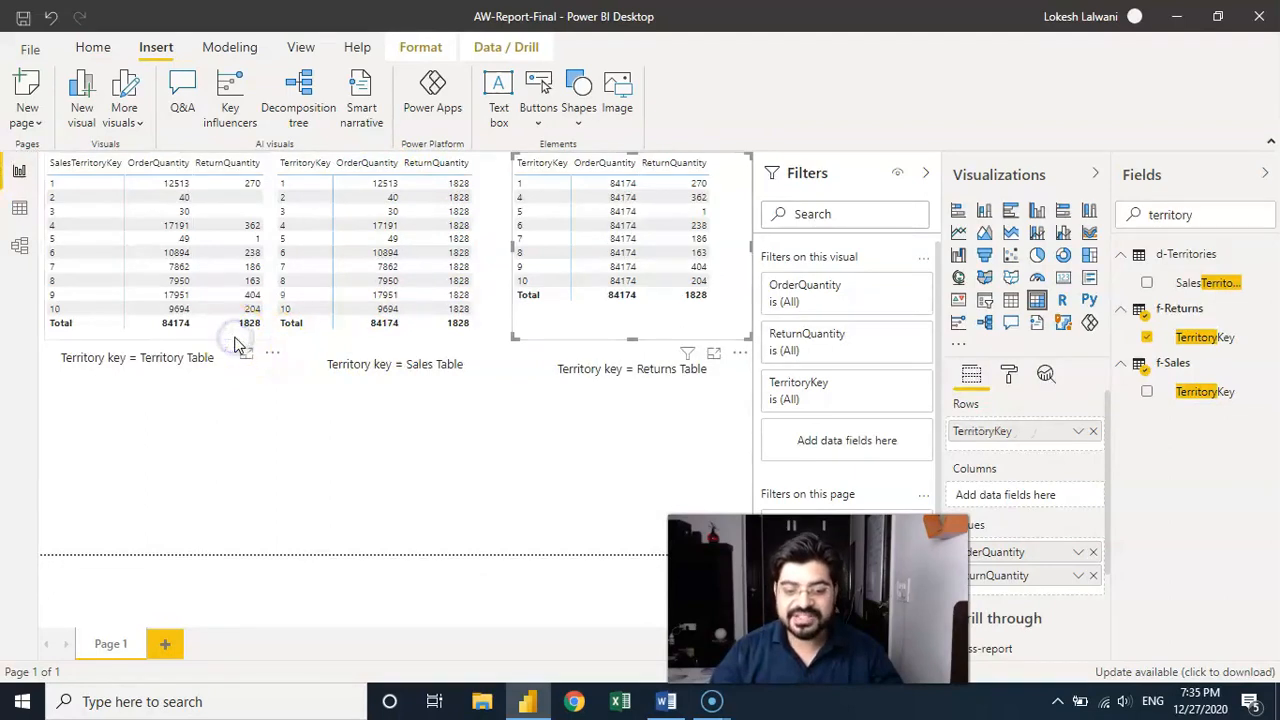
left_click_drag(280, 340, 272, 342)
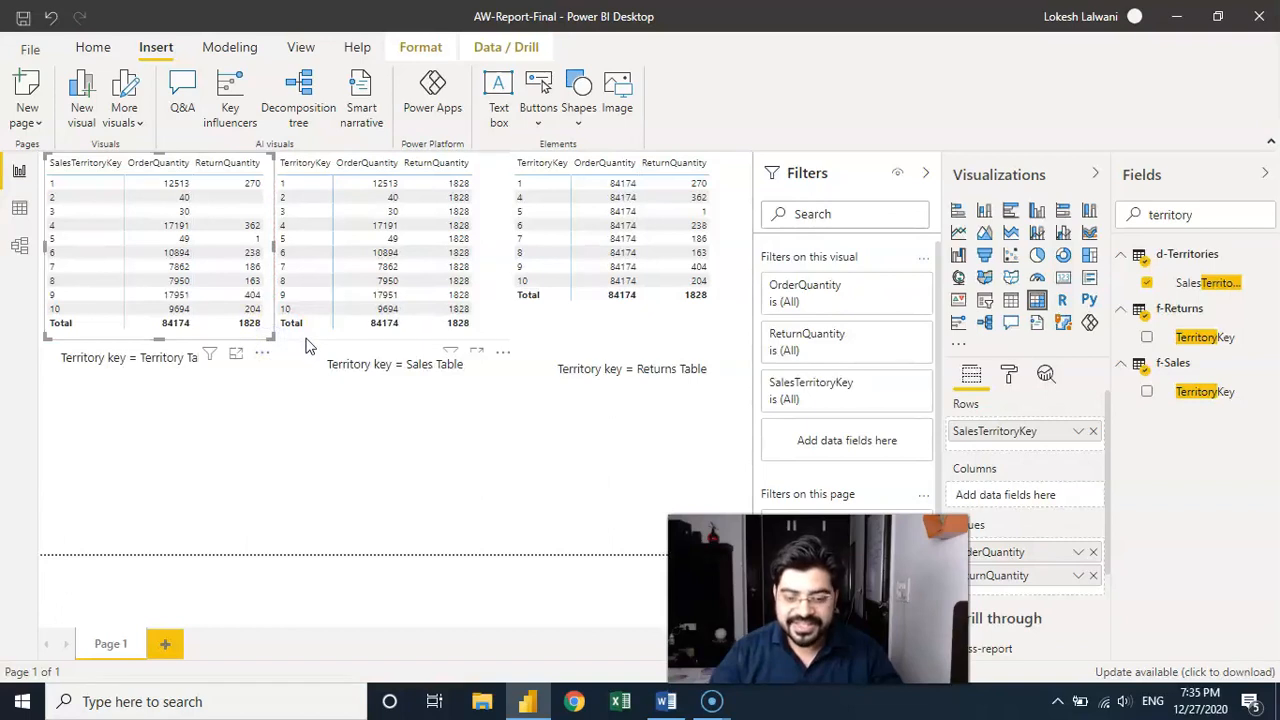
left_click(309, 214)
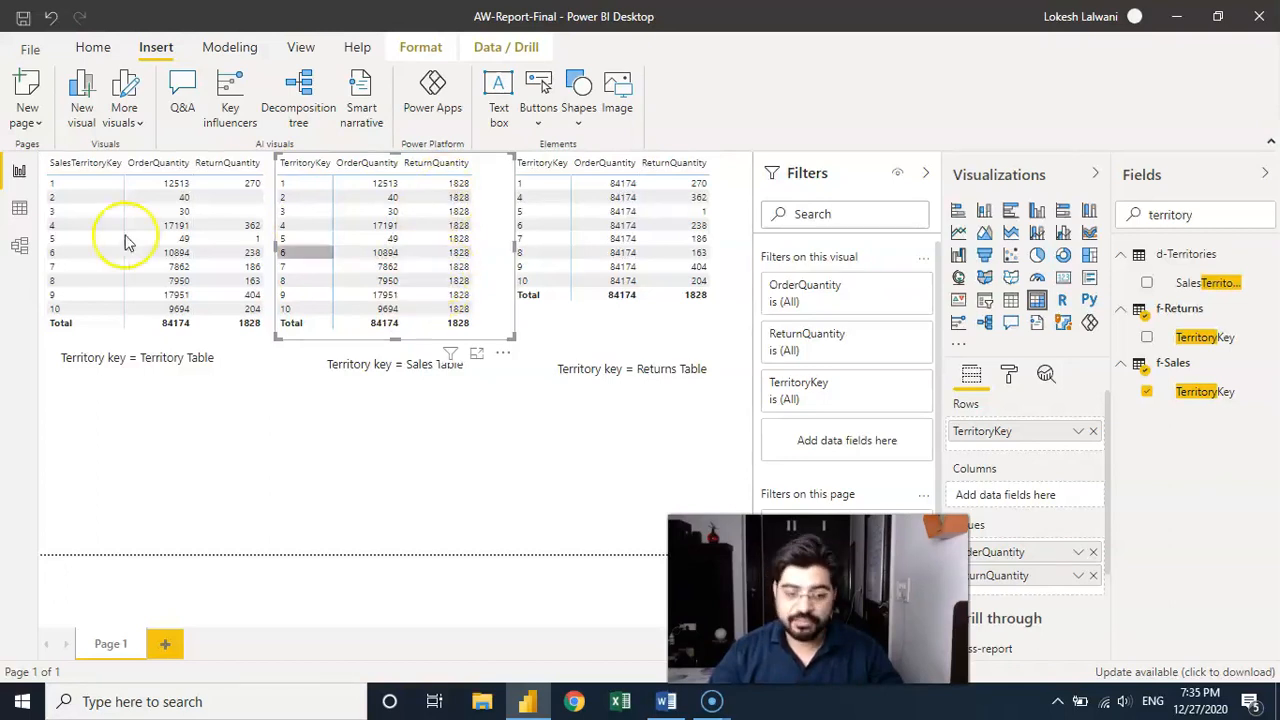
Set the cross filter direction of the relationship between f-Sales and d-Territories to Both, and save the report
left_click(22, 246)
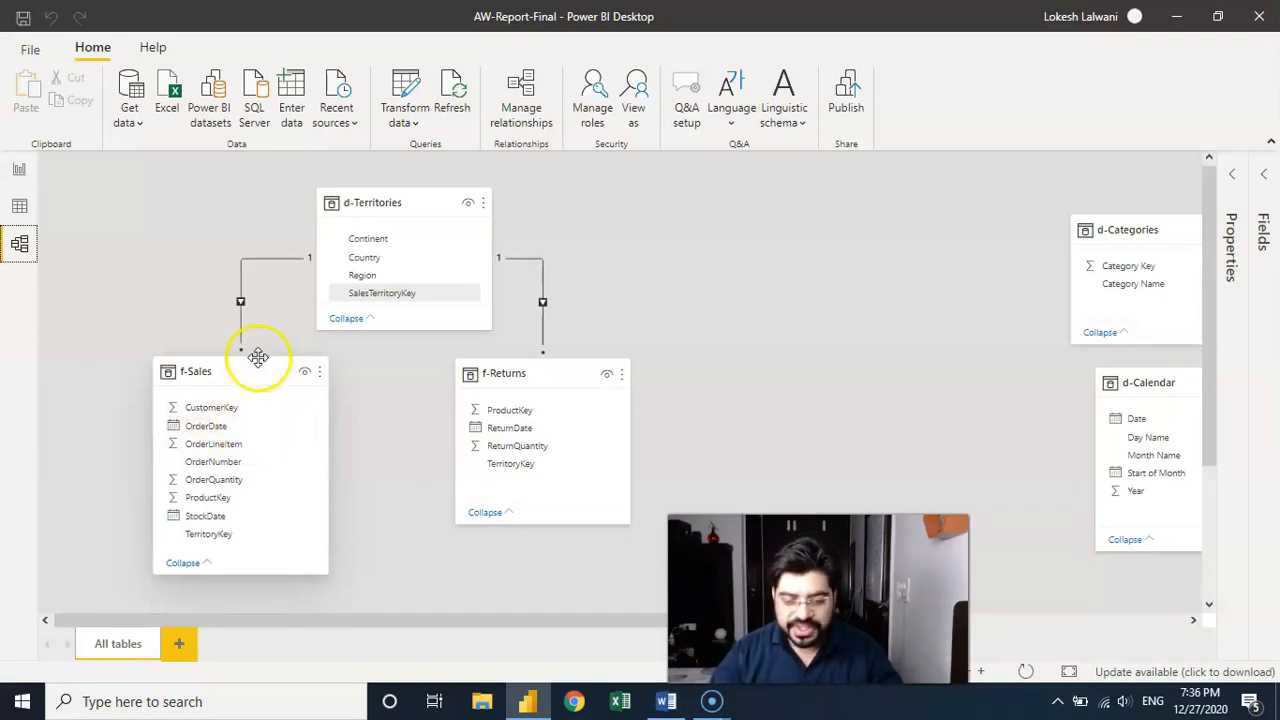
left_click(238, 320)
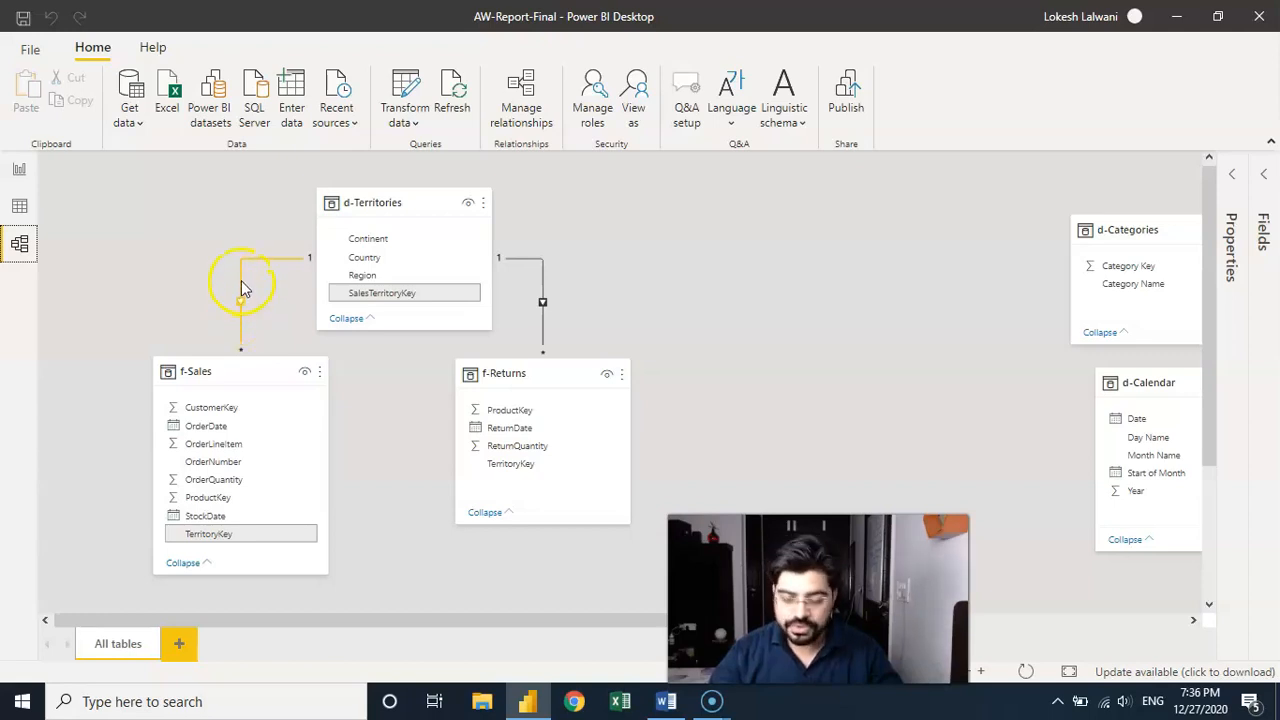
right_click(241, 275)
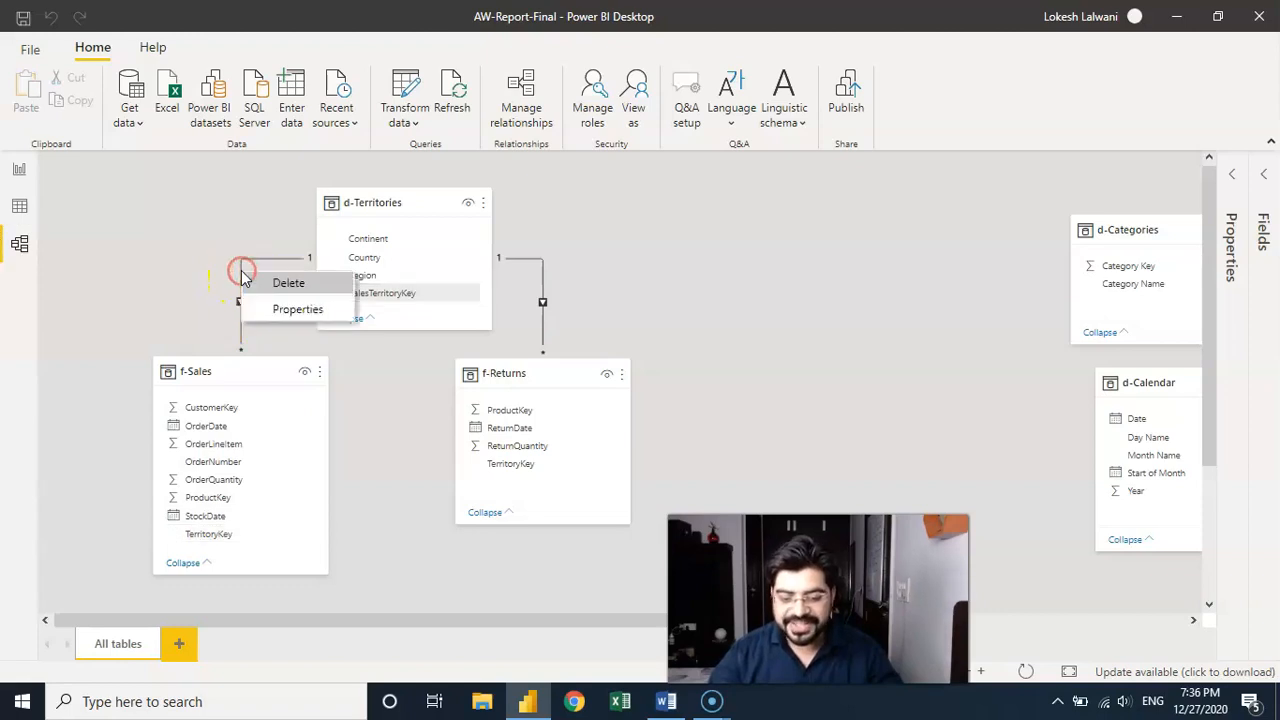
left_click(281, 311)
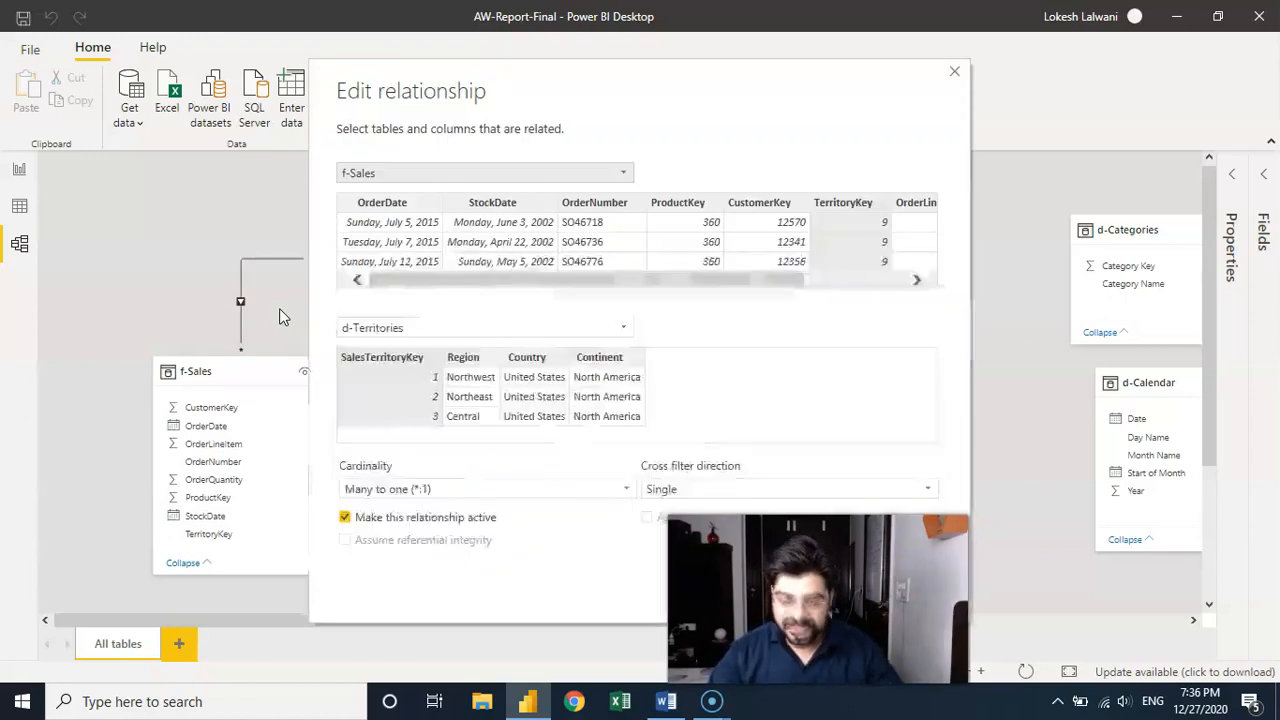
left_click_drag(655, 100, 372, 78)
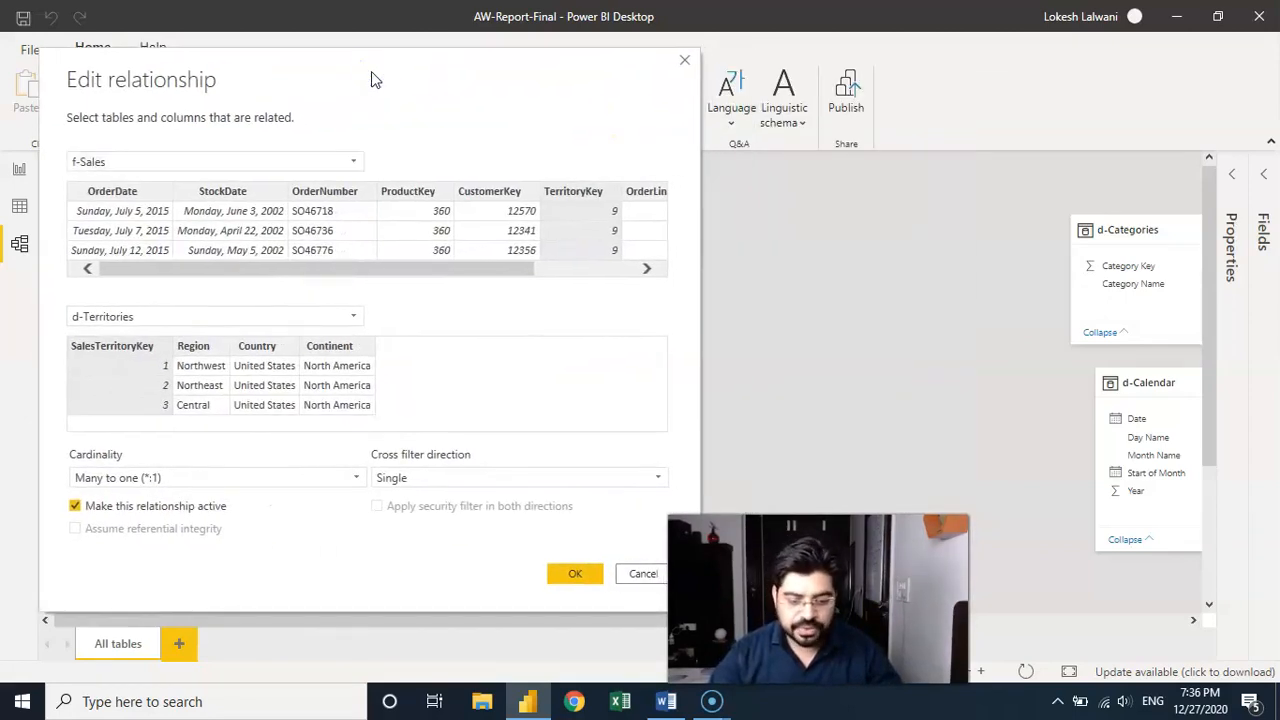
left_click(435, 480)
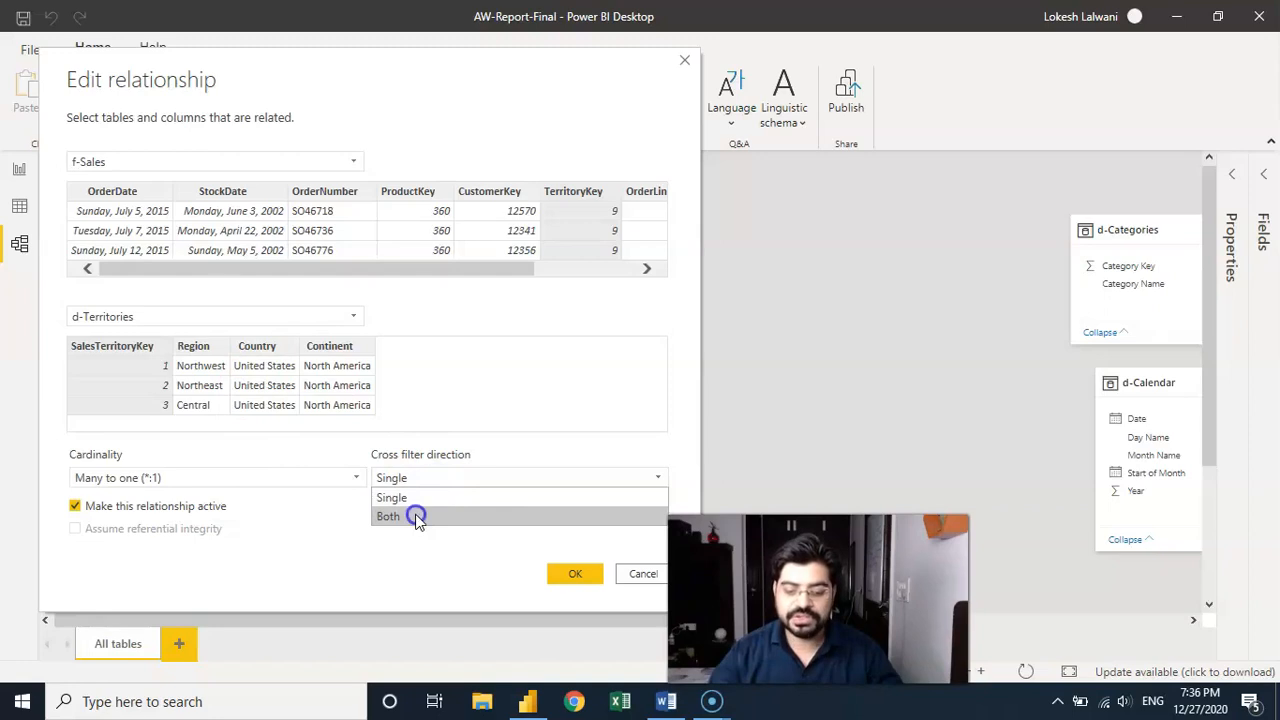
left_click(418, 518)
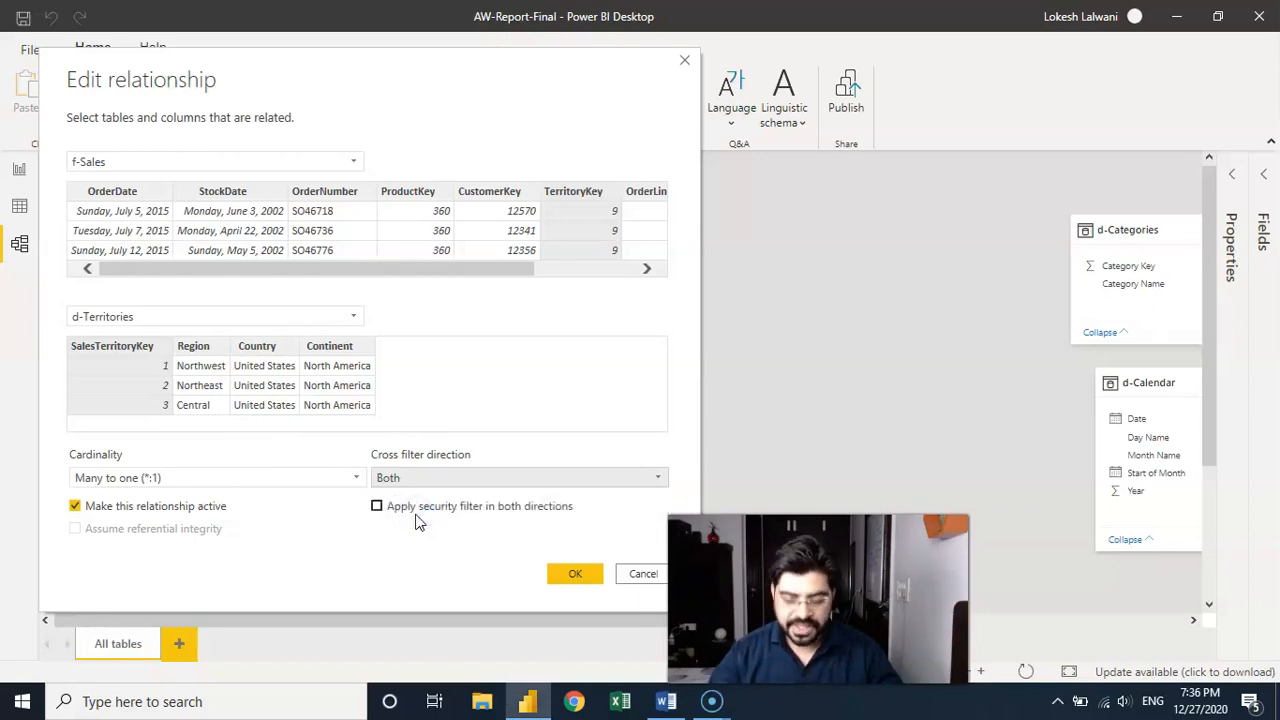
left_click(580, 574)
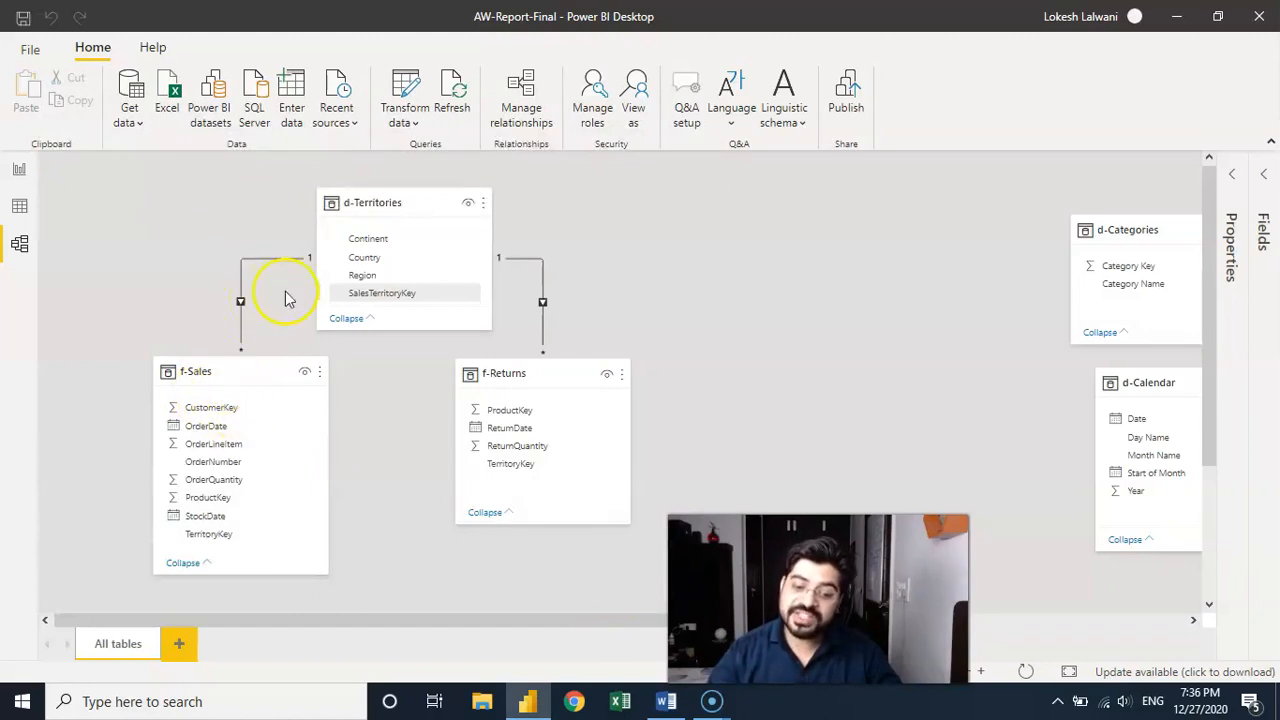
key("ctrl+s")
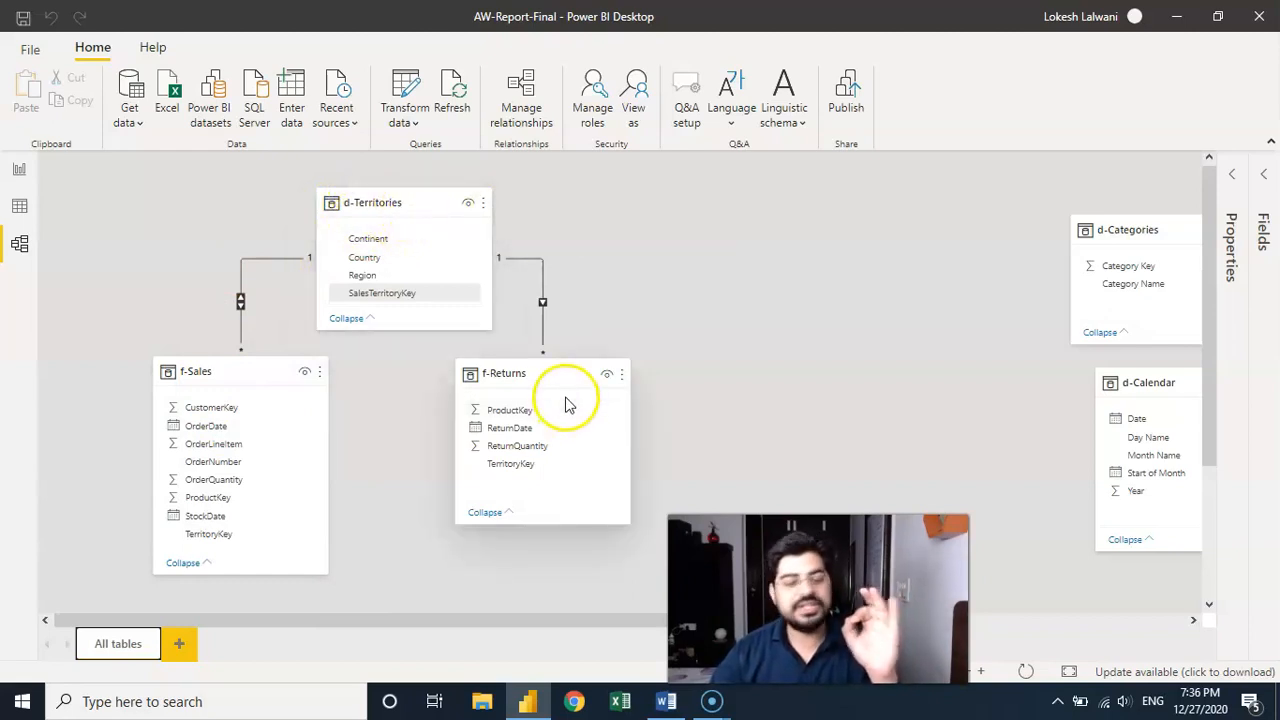
Compare the quantities in the three matrices with the cross filter direction set between f-Sales and d-Territories
left_click(20, 173)
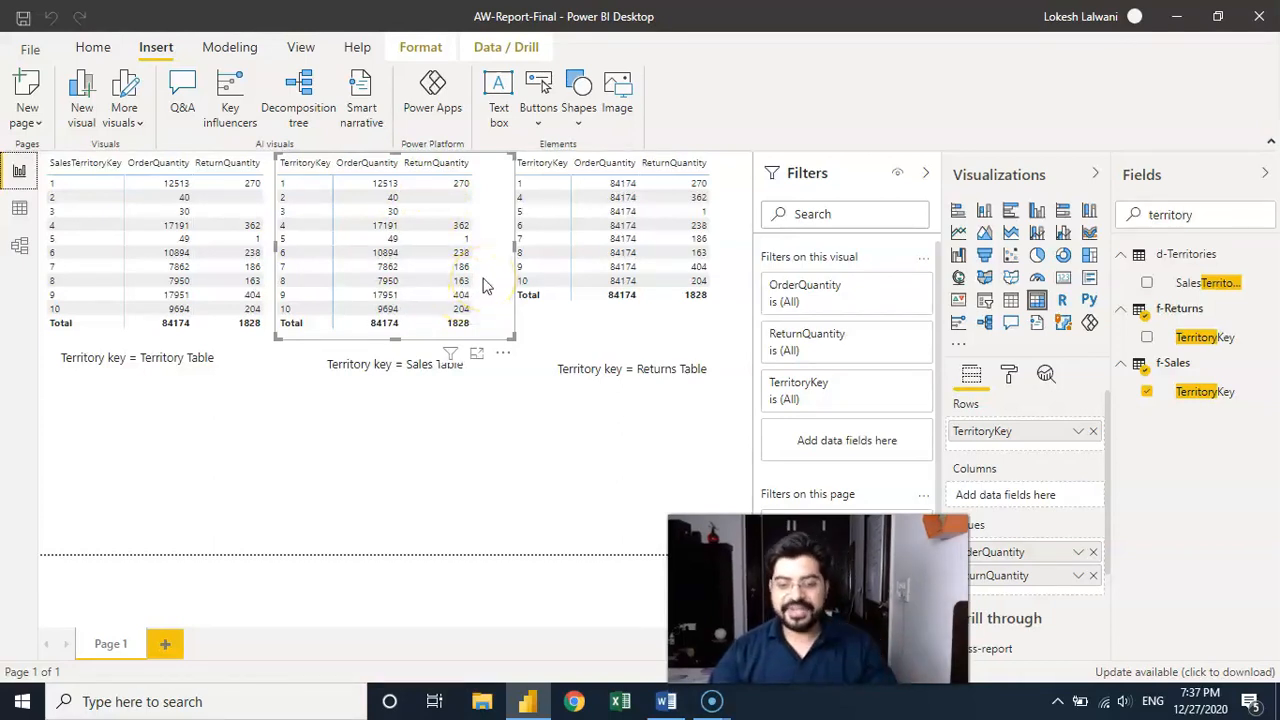
left_click(20, 248)
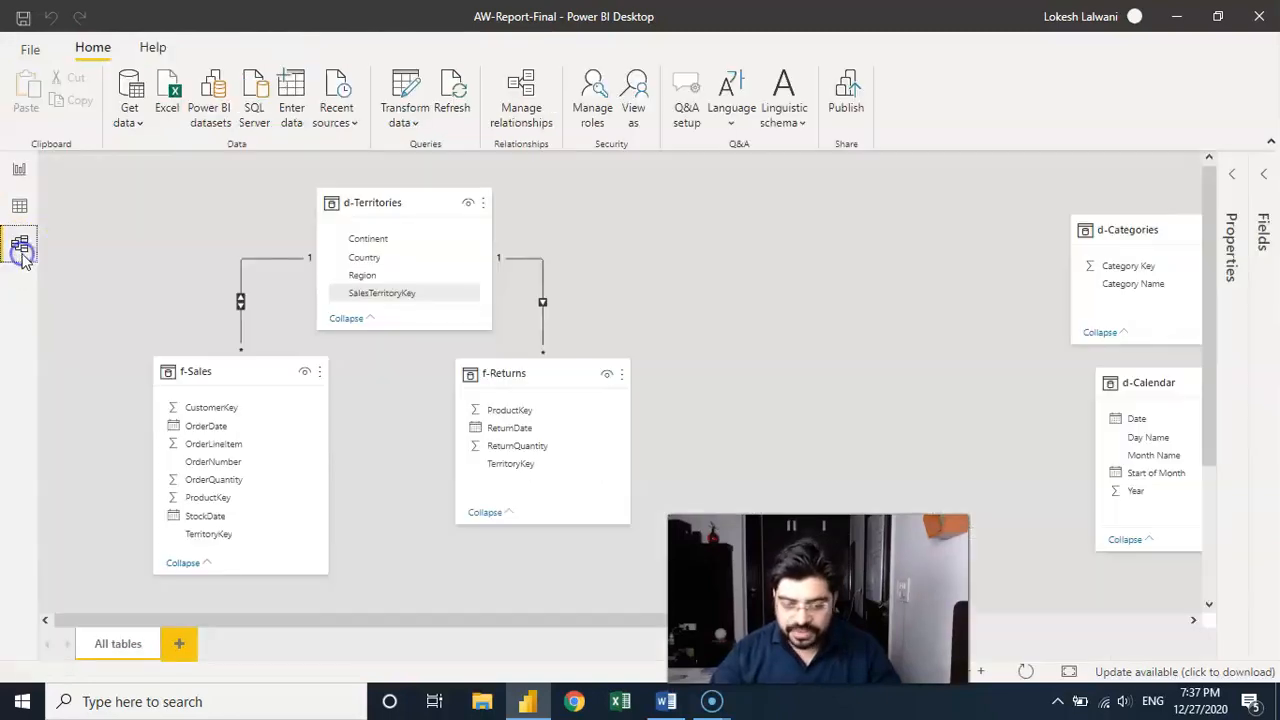
left_click(352, 291)
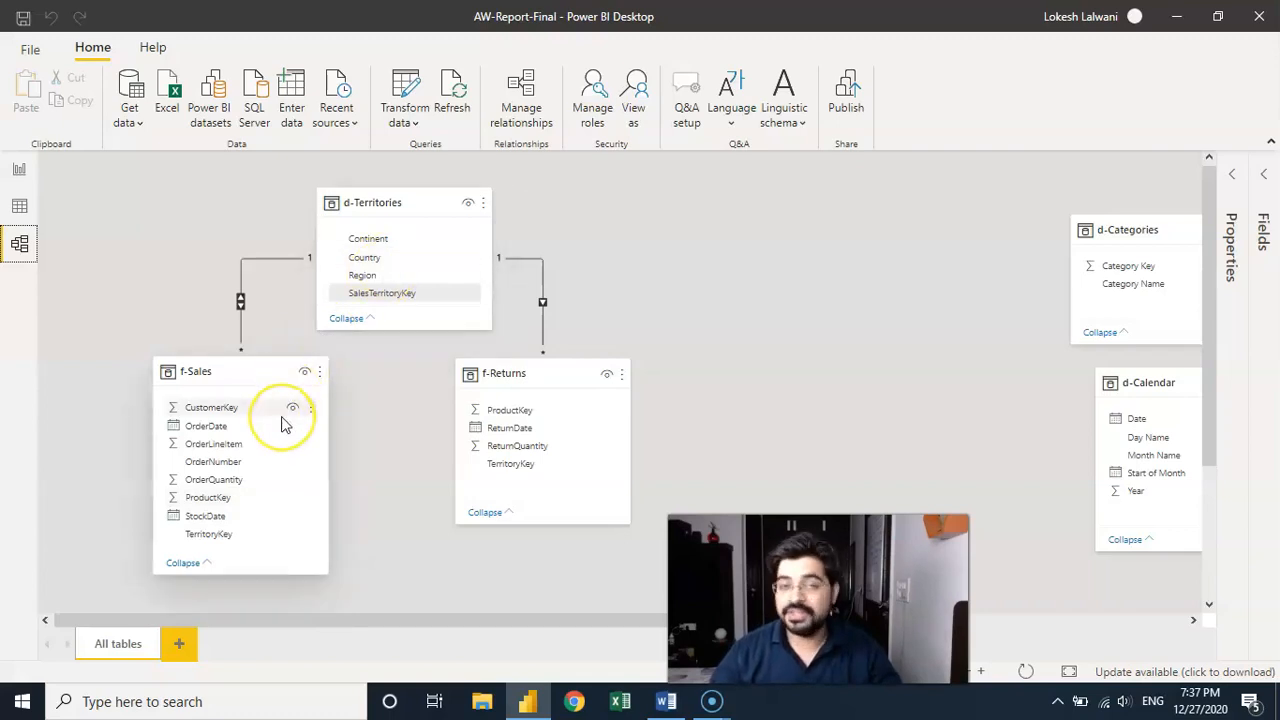
left_click(240, 278)
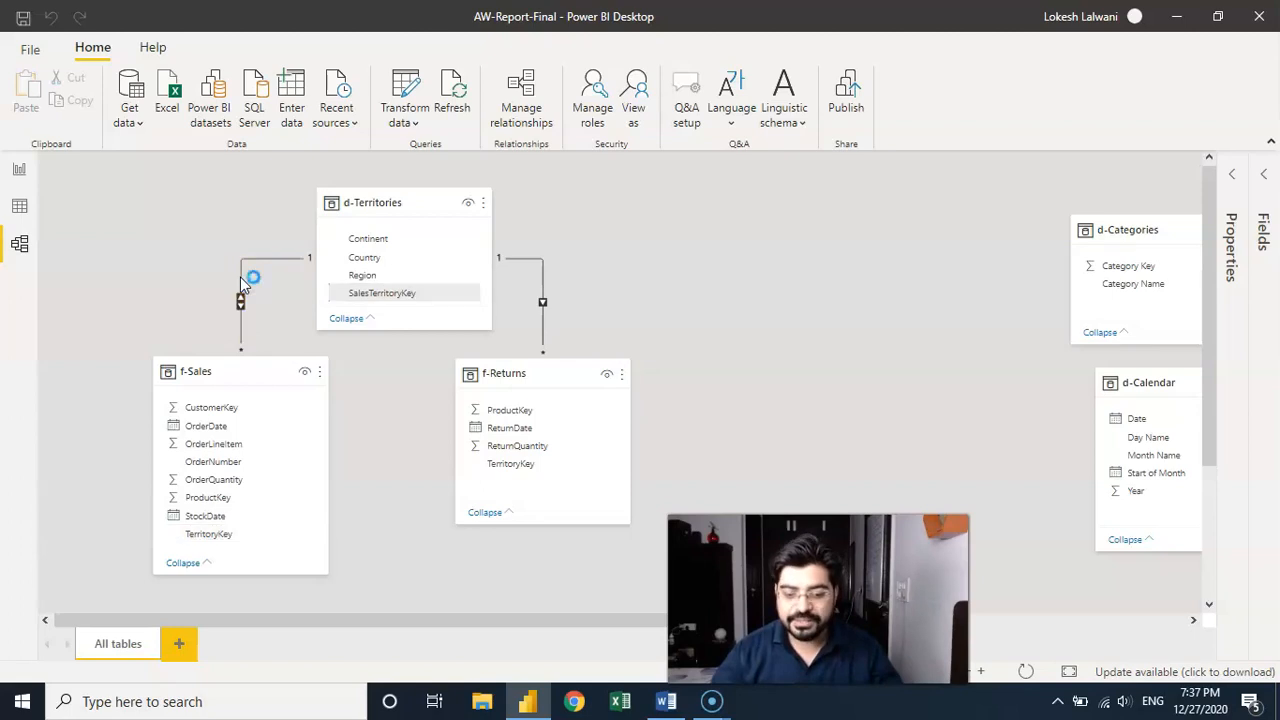
double_click(240, 277)
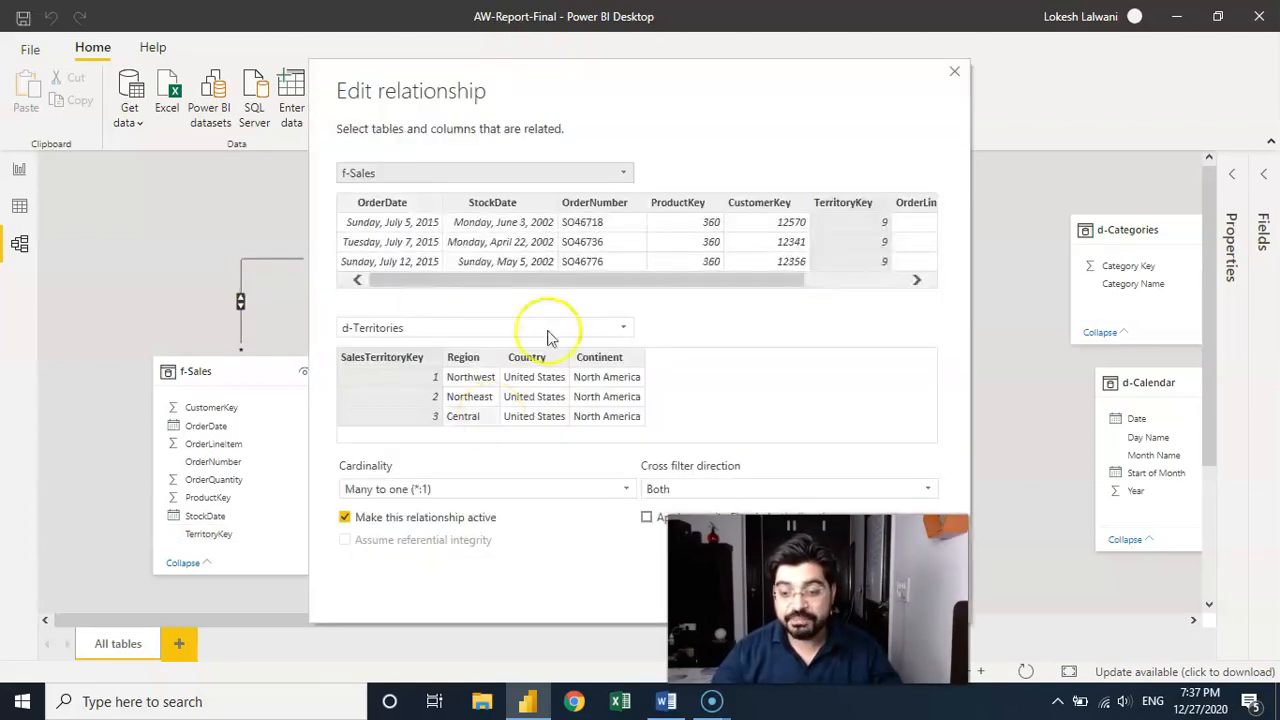
left_click(955, 75)
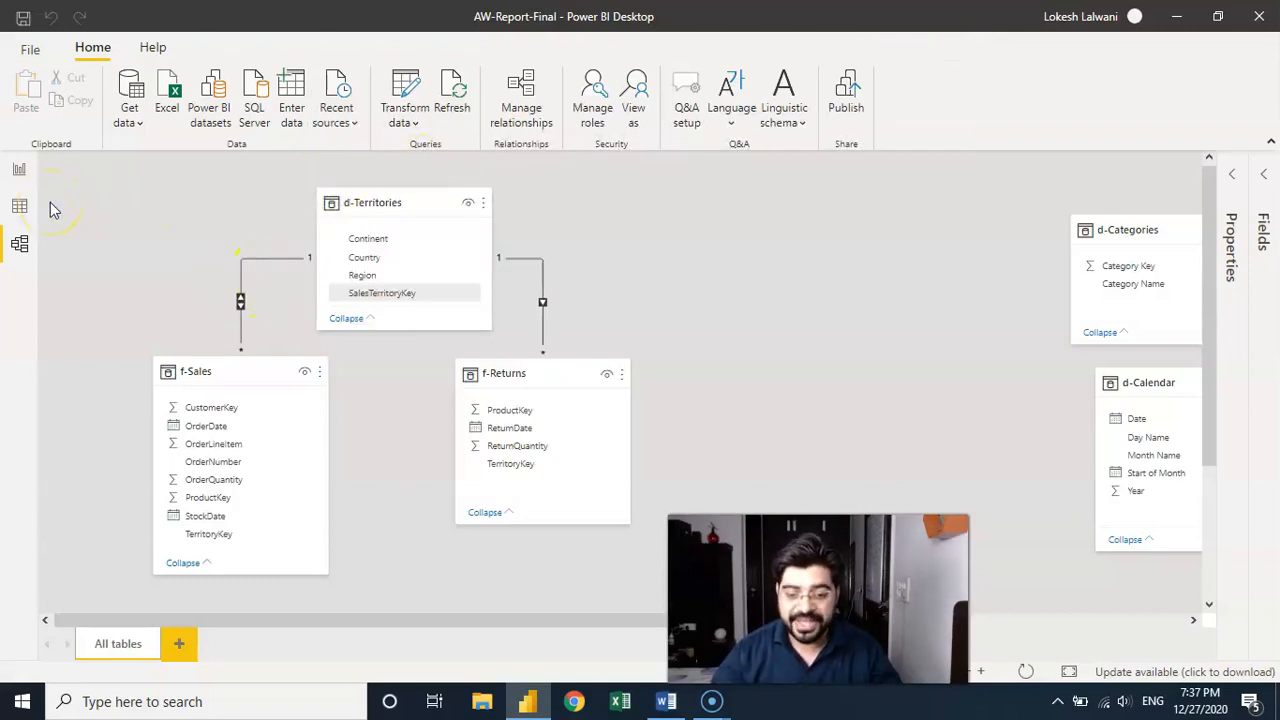
left_click(20, 172)
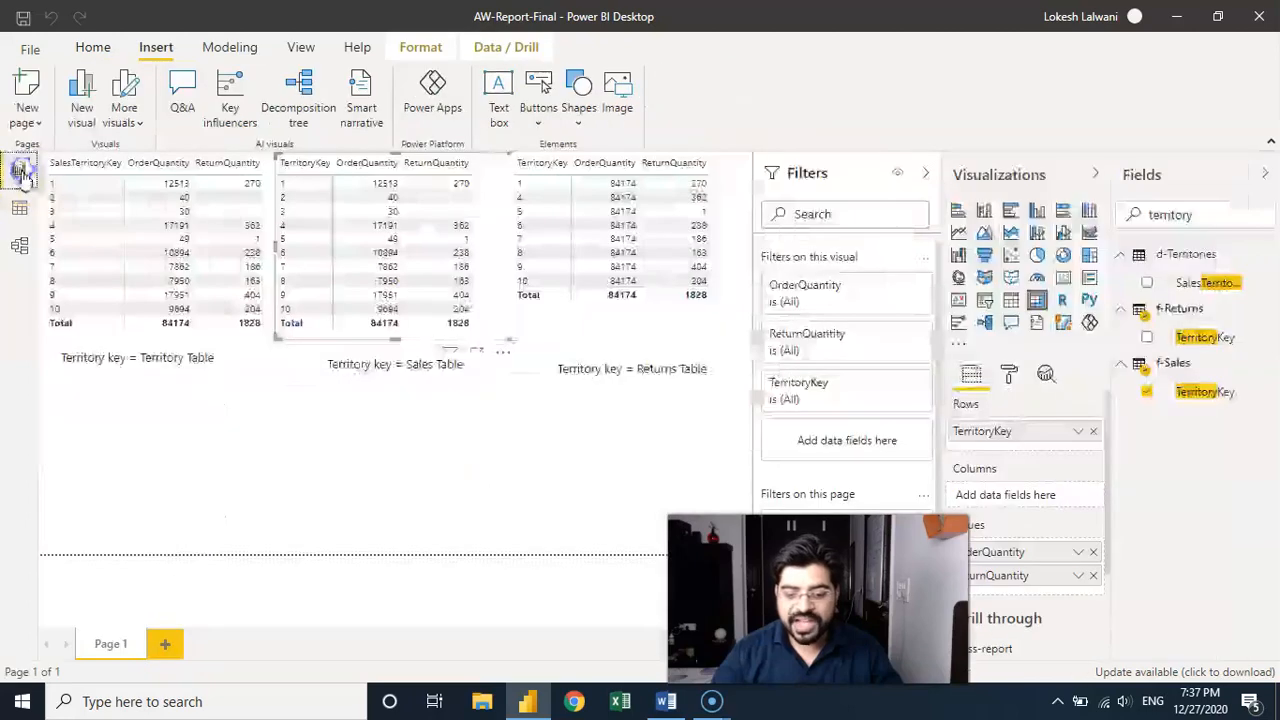
left_click(624, 320)
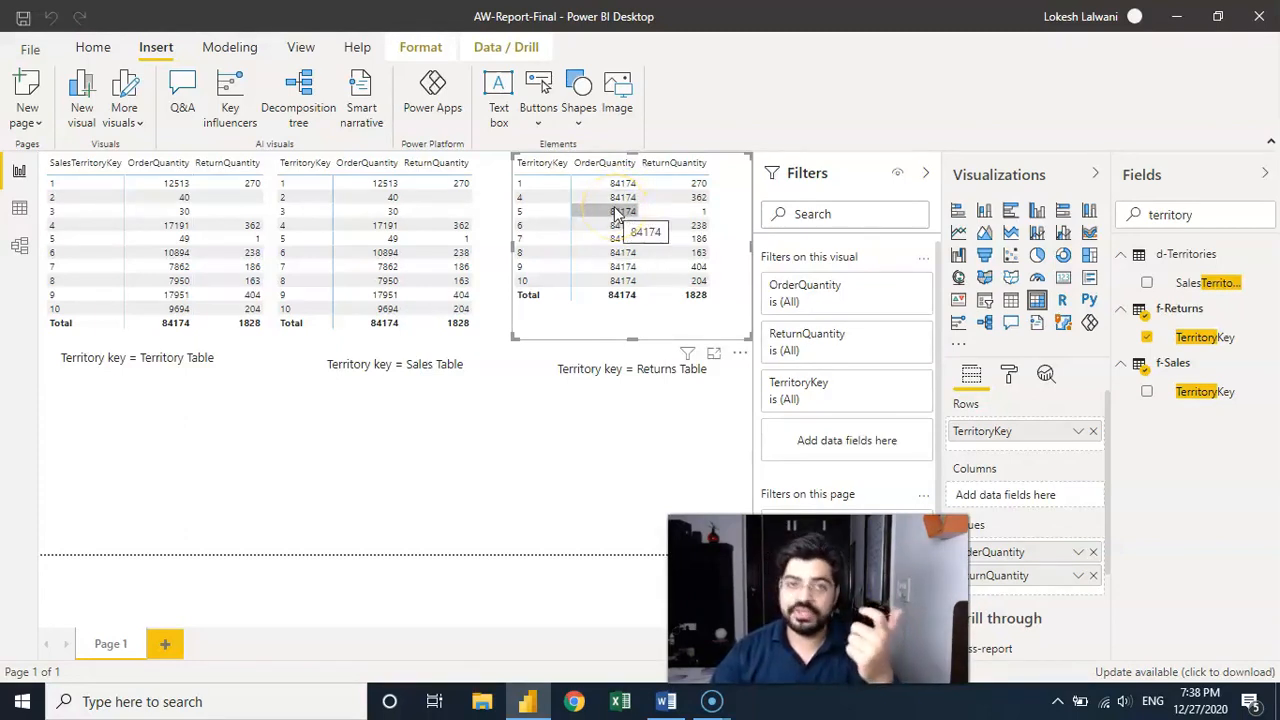
Set the cross filter direction of the relationship between f-Sales and d-Territories to Single
left_click(17, 252)
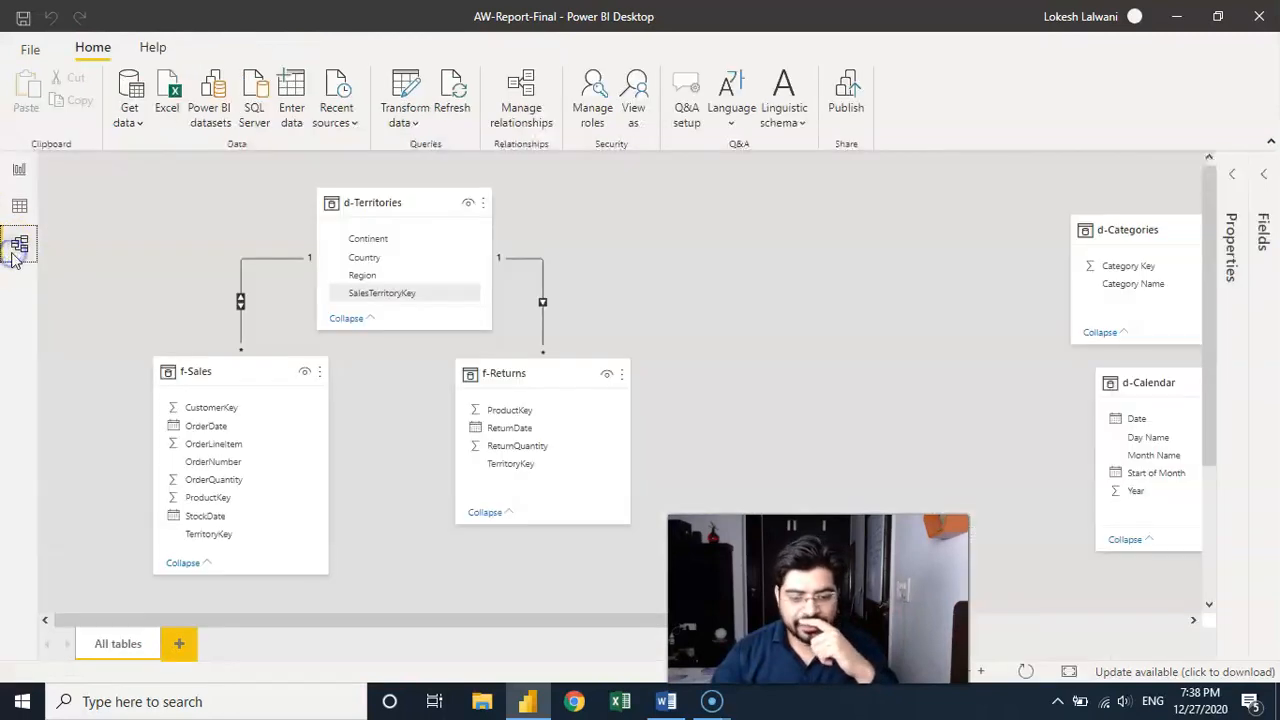
left_click(241, 280)
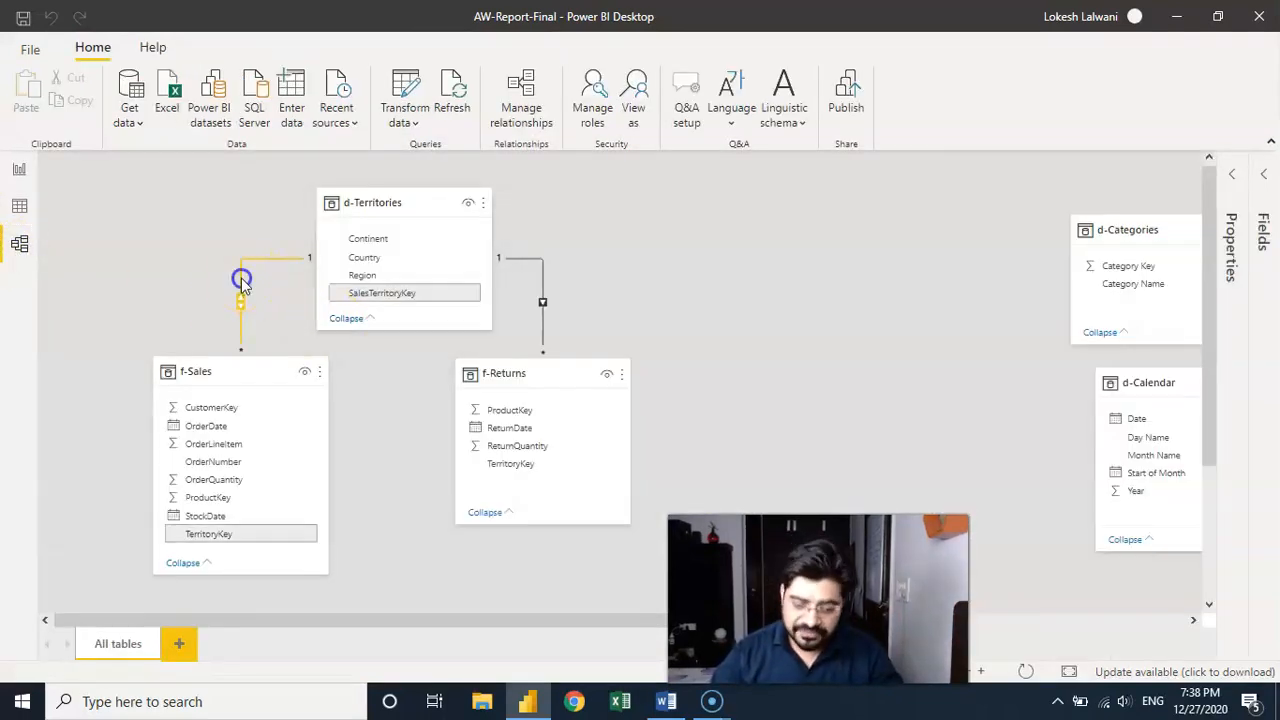
double_click(241, 278)
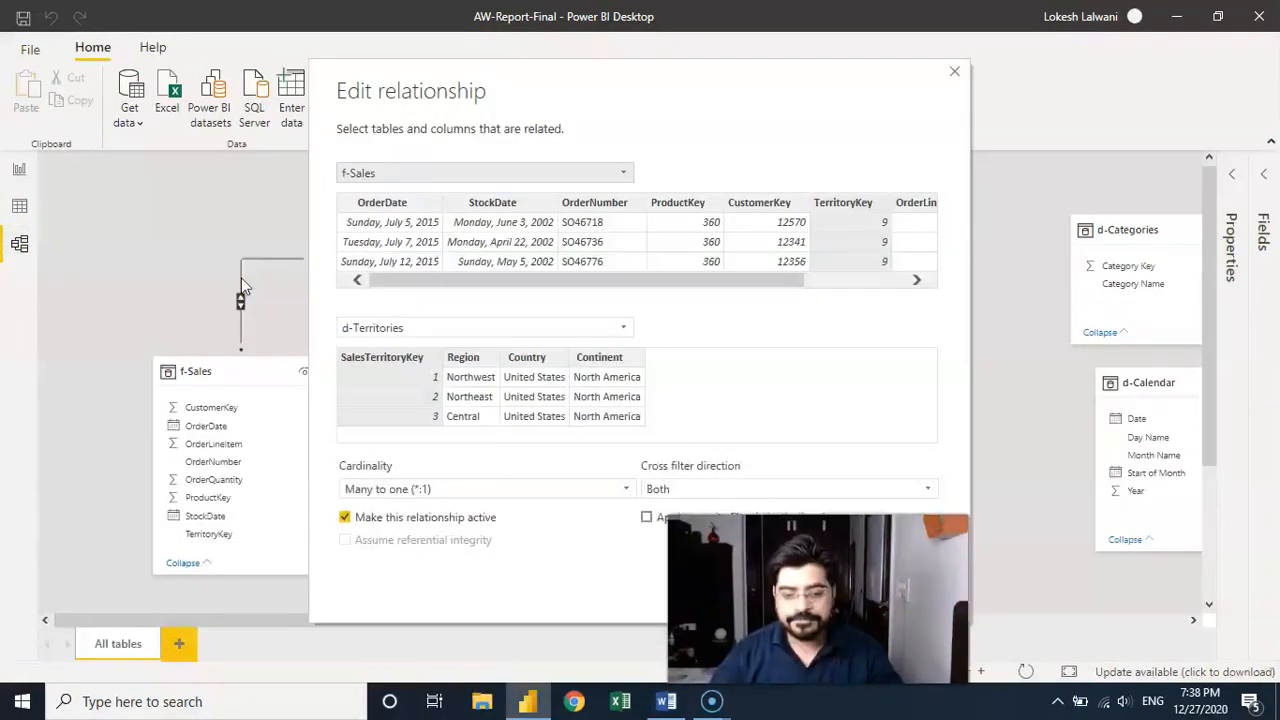
left_click(713, 490)
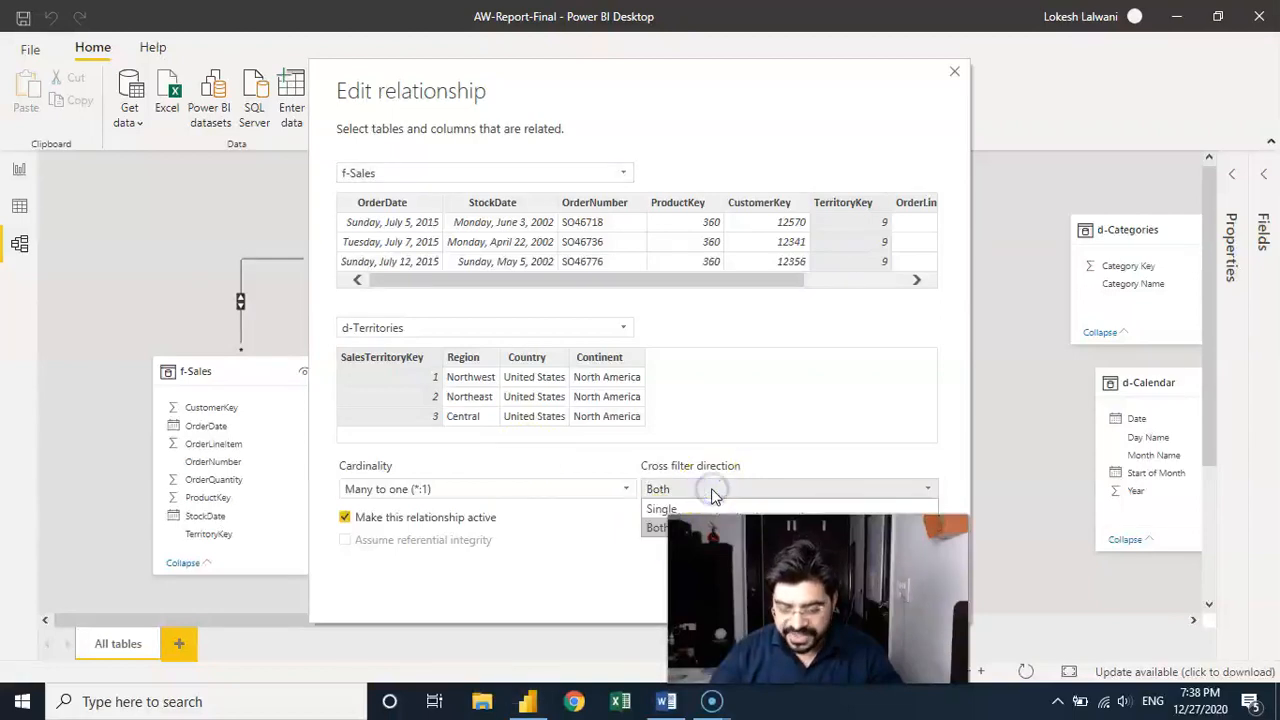
left_click(692, 509)
left_click(838, 594)
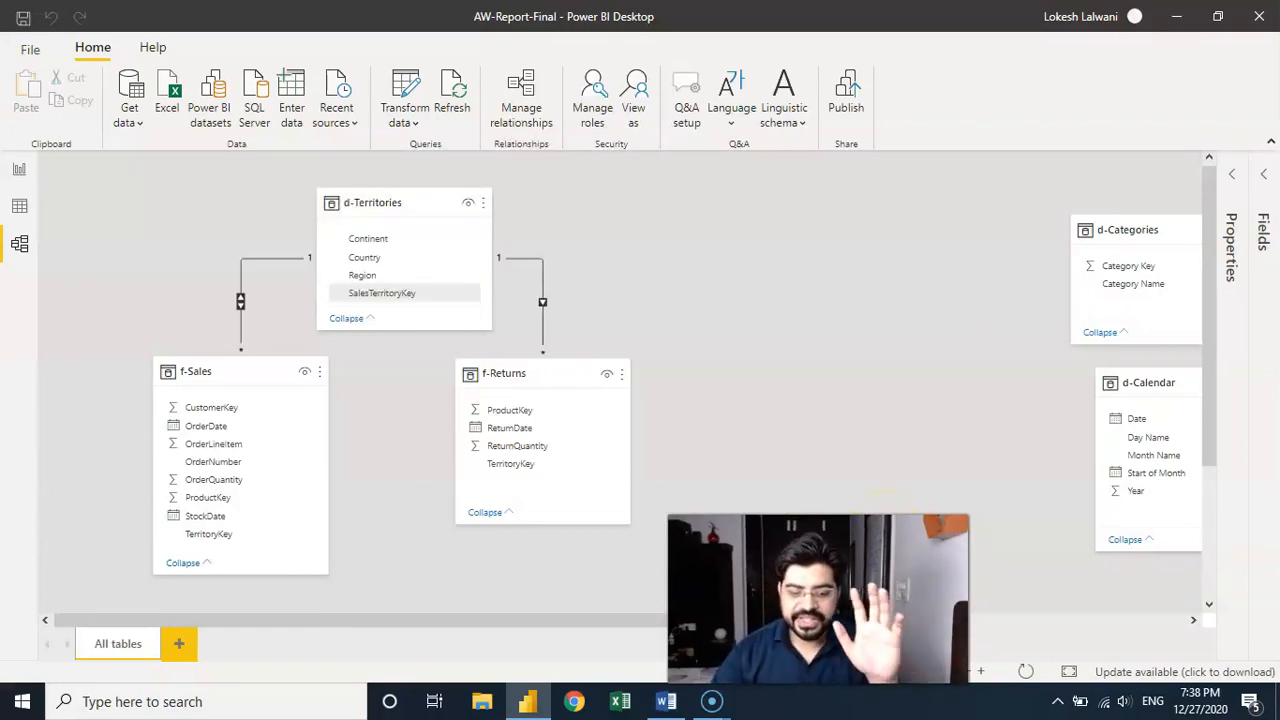
left_click(745, 325)
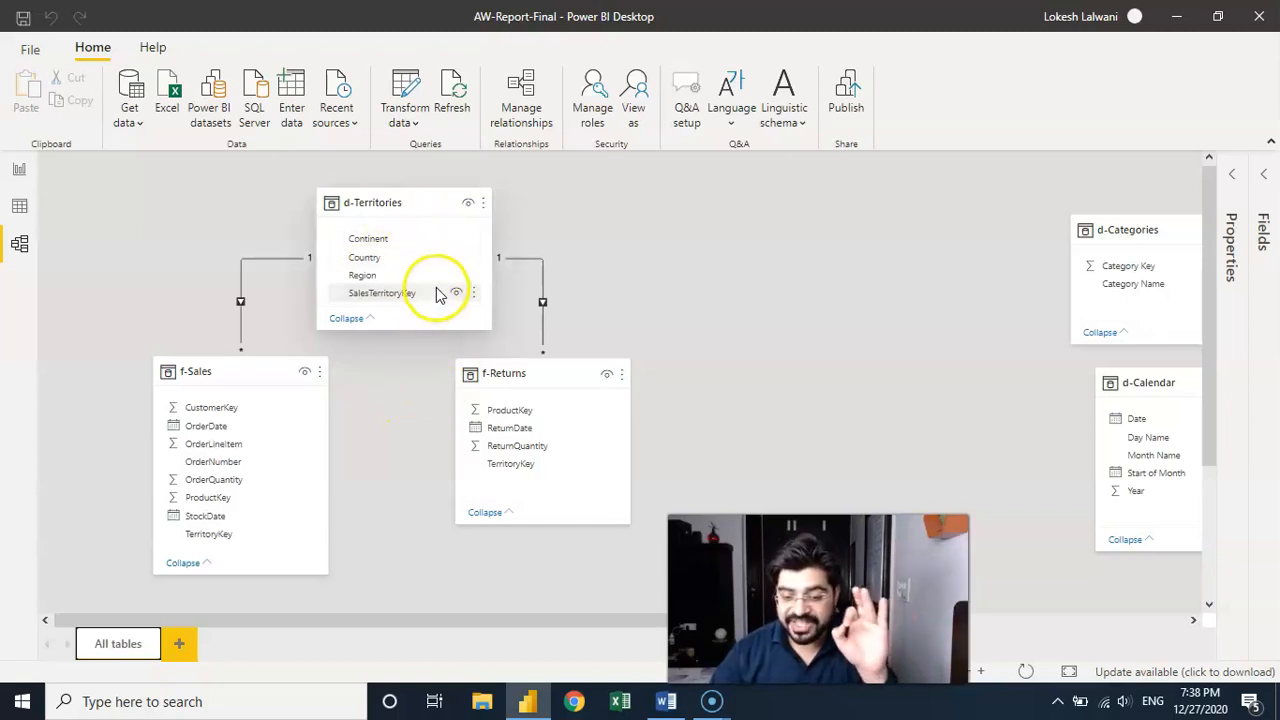
Set the cross filter direction of the relationship between f-Returns and d-Territories to Both
double_click(543, 285)
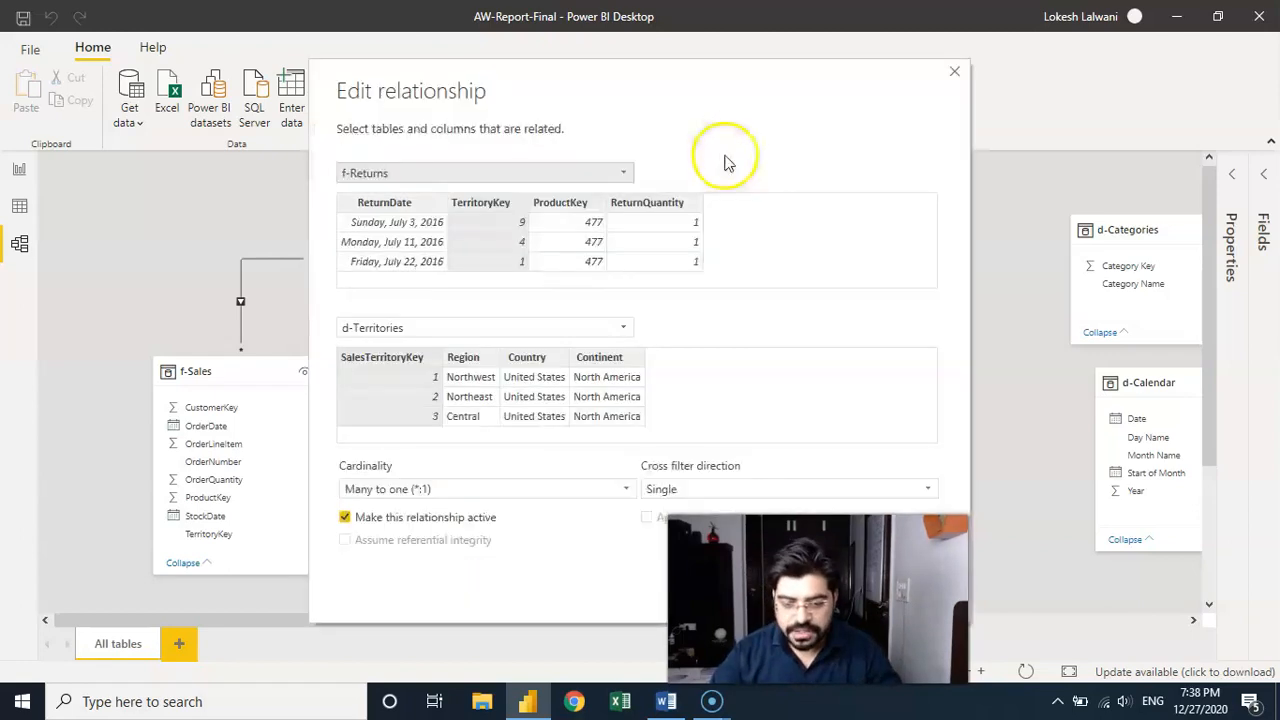
left_click_drag(749, 109, 490, 92)
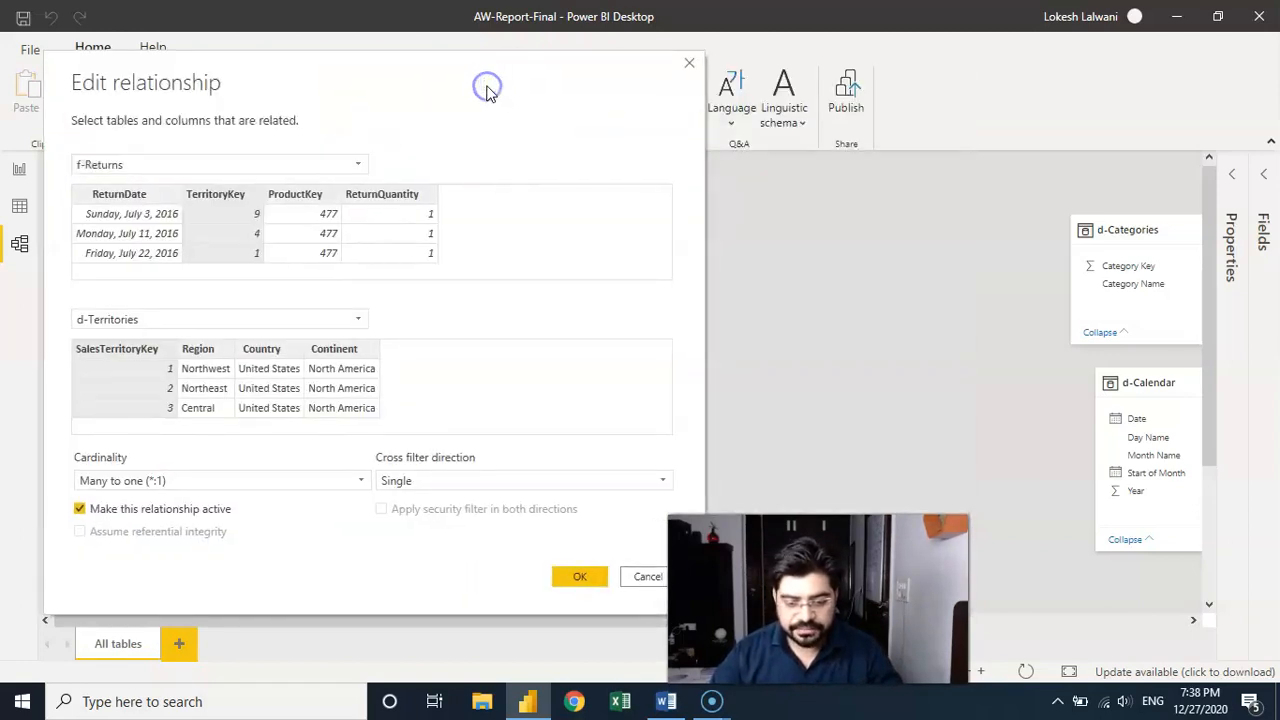
left_click(471, 480)
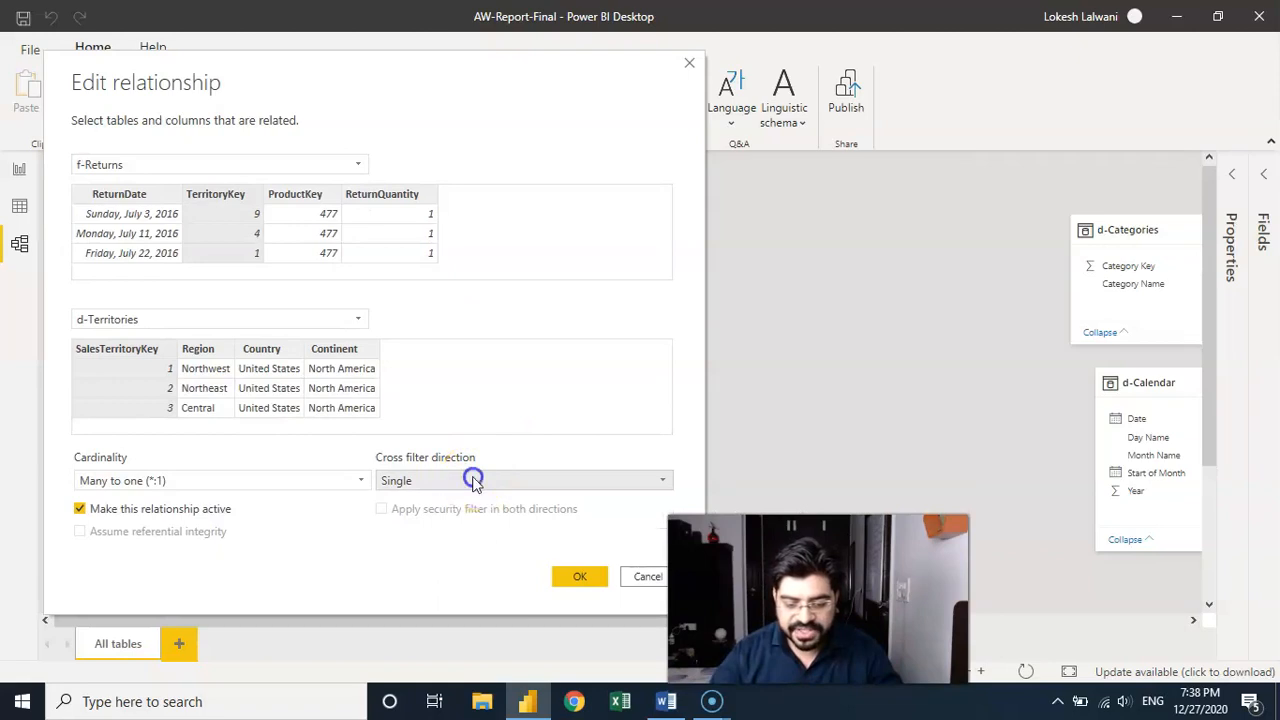
left_click(440, 521)
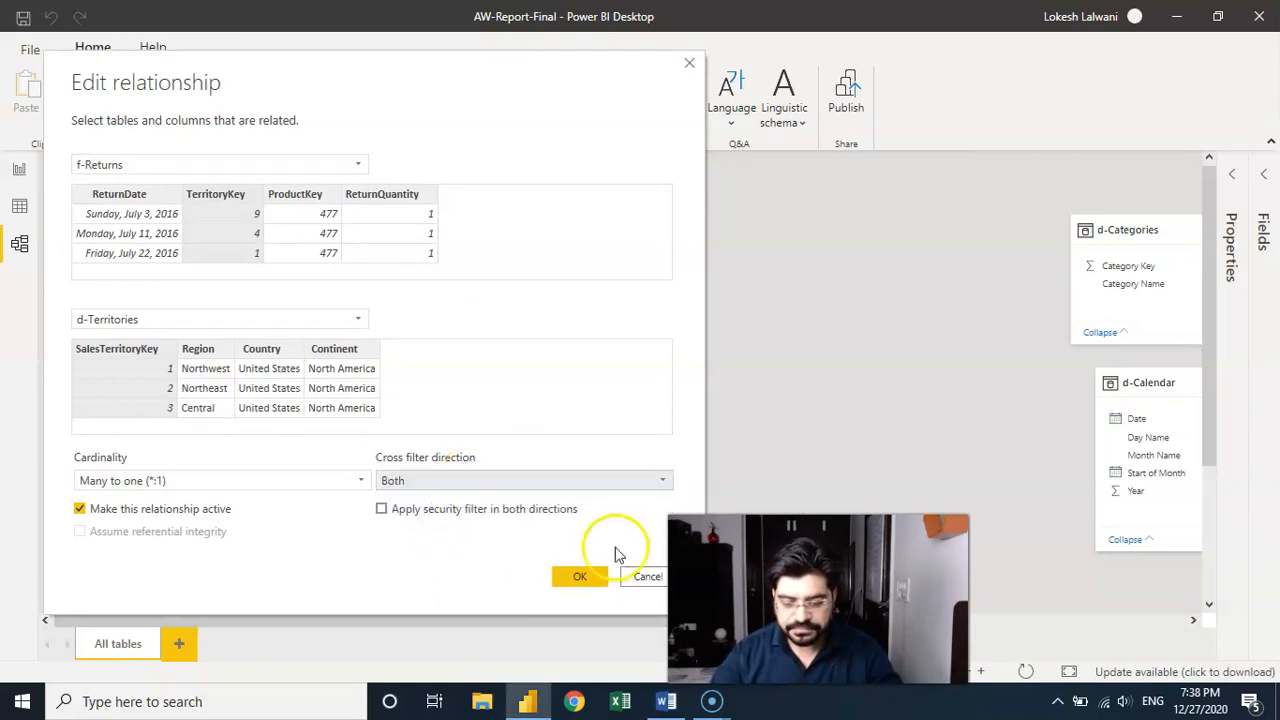
left_click(582, 576)
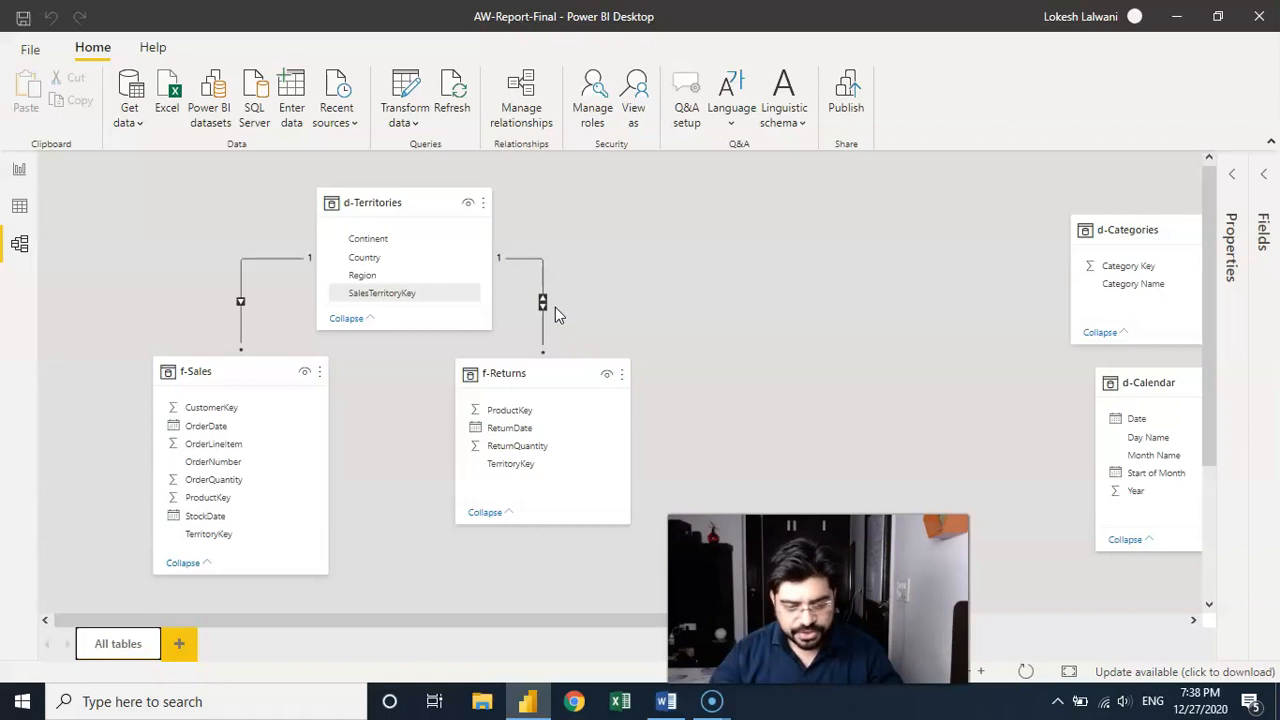
Compare order and return quantities across the three matrices, and check them against the filter directions of f-Sales and f-Returns in the data model
left_click(19, 169)
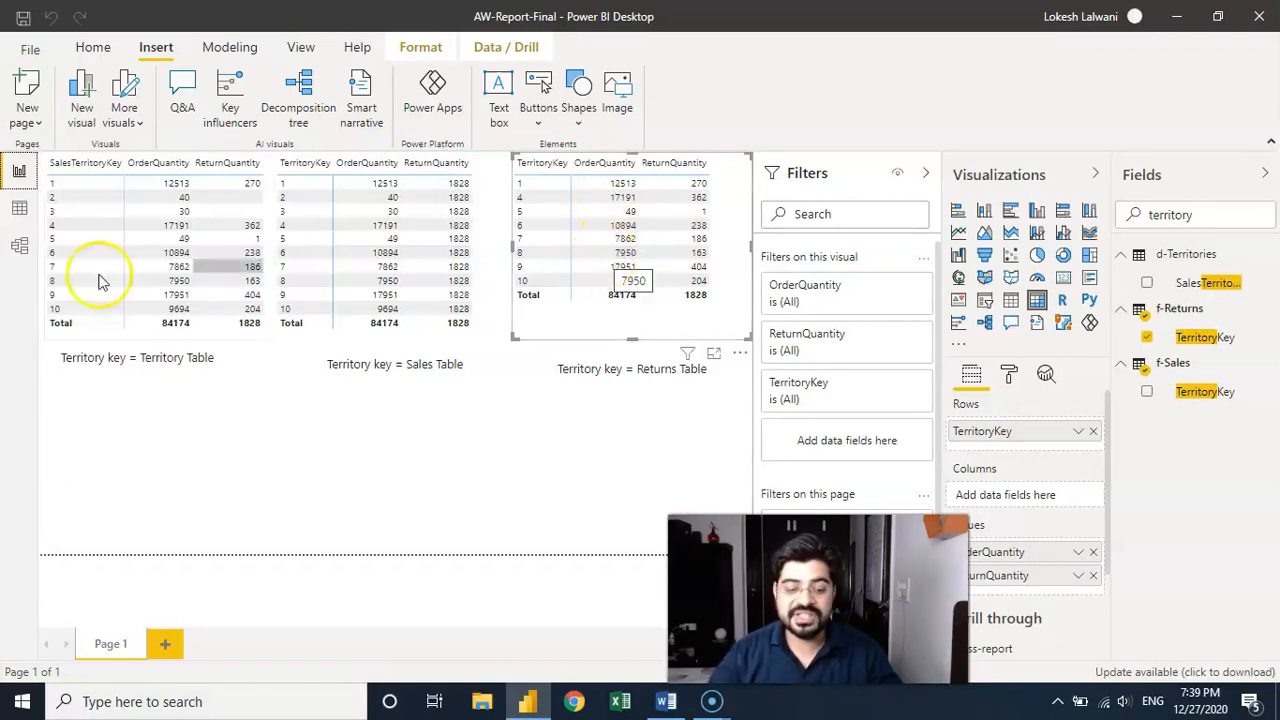
left_click(19, 245)
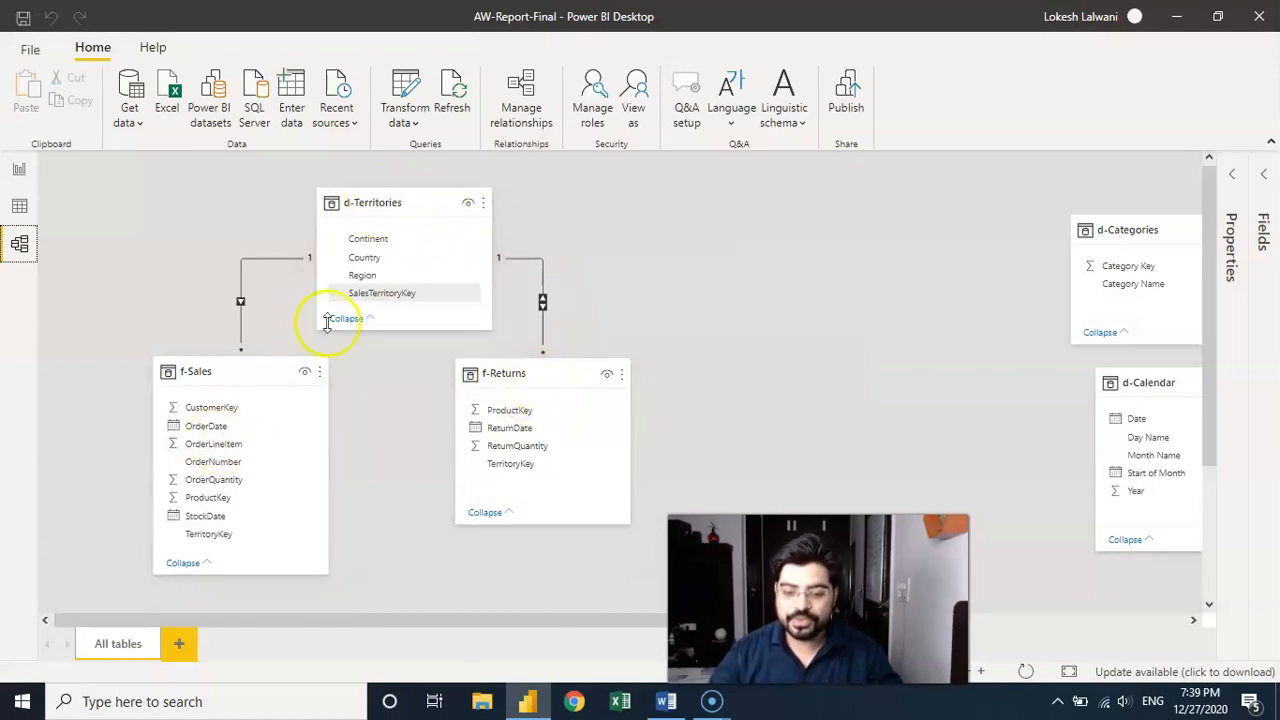
mouse_move(513, 378)
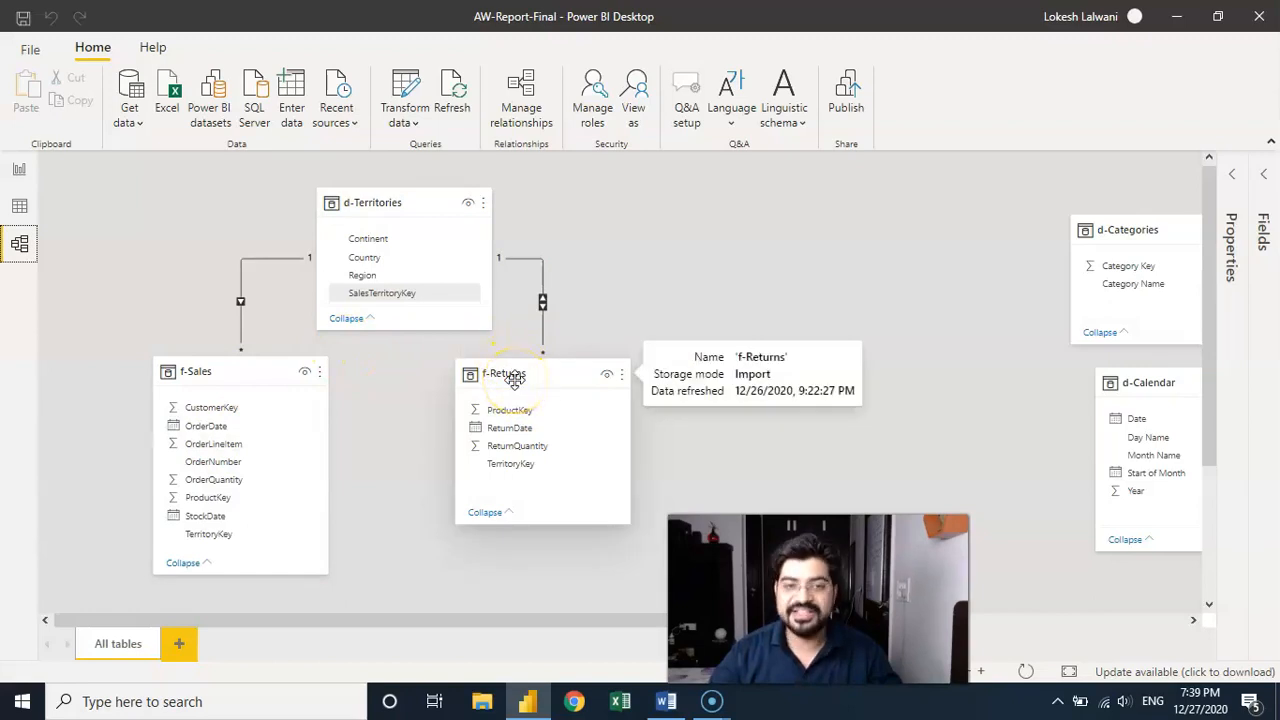
mouse_move(222, 376)
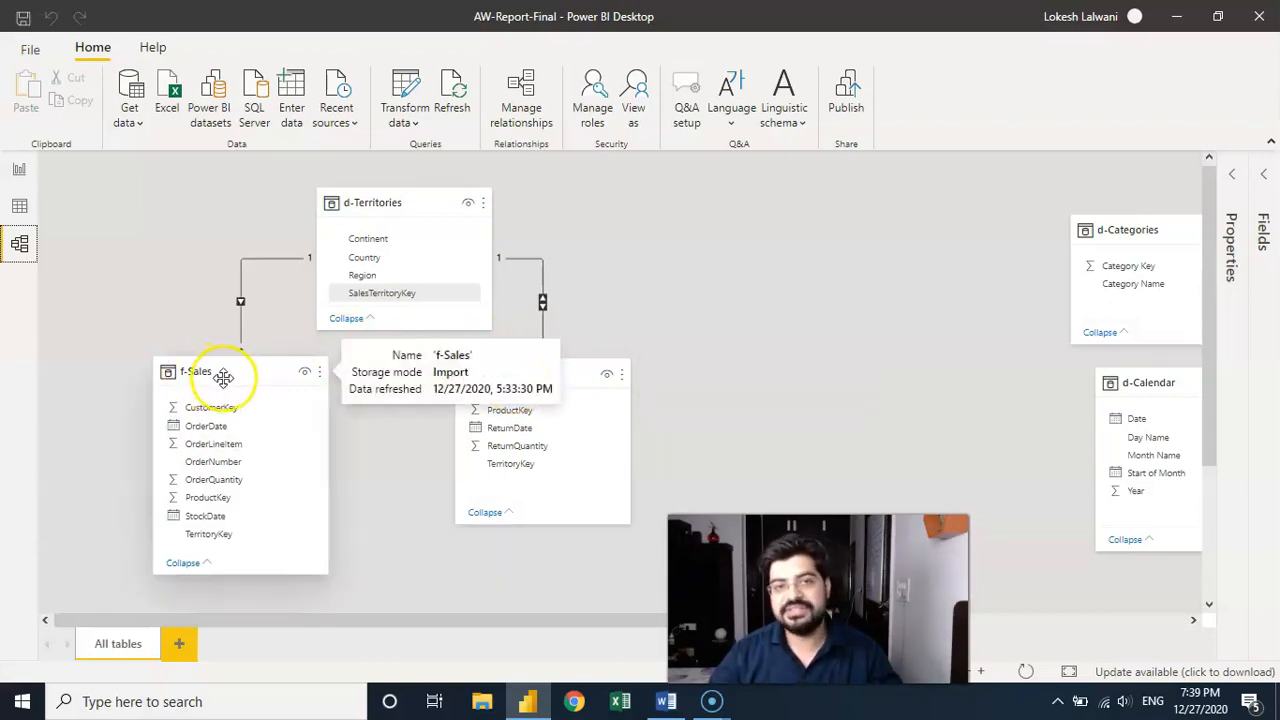
left_click(20, 173)
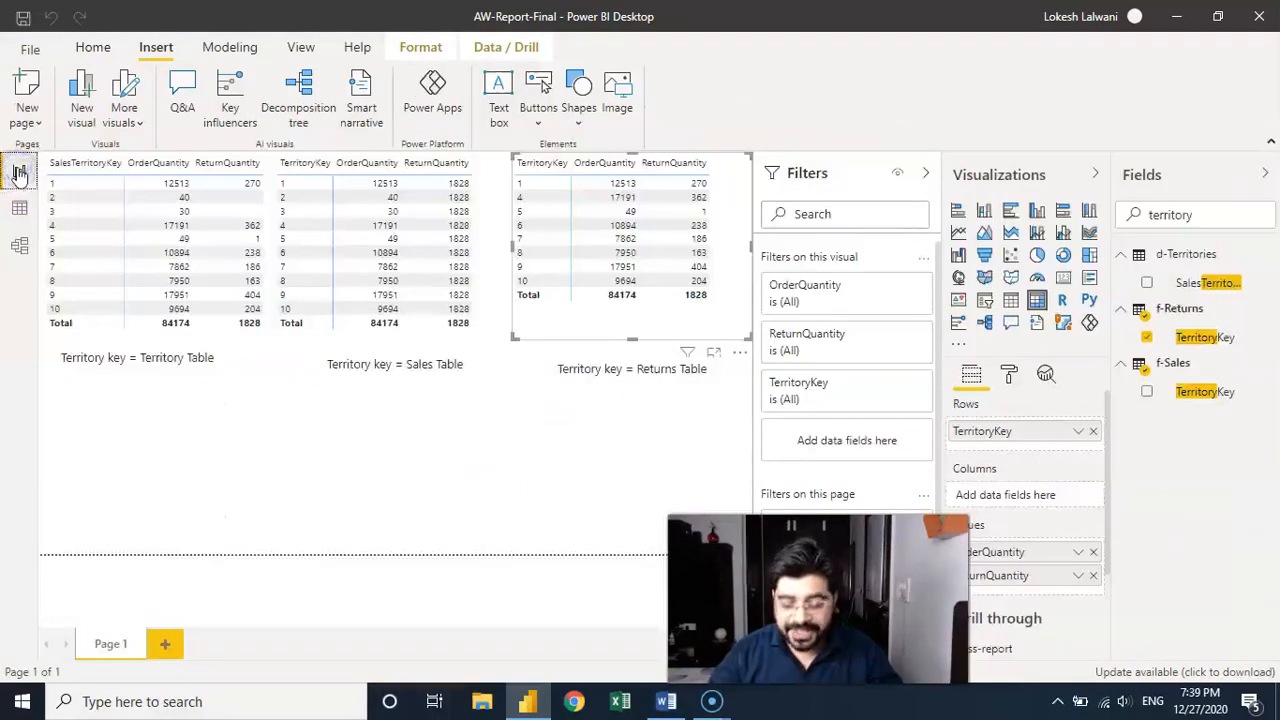
left_click(588, 333)
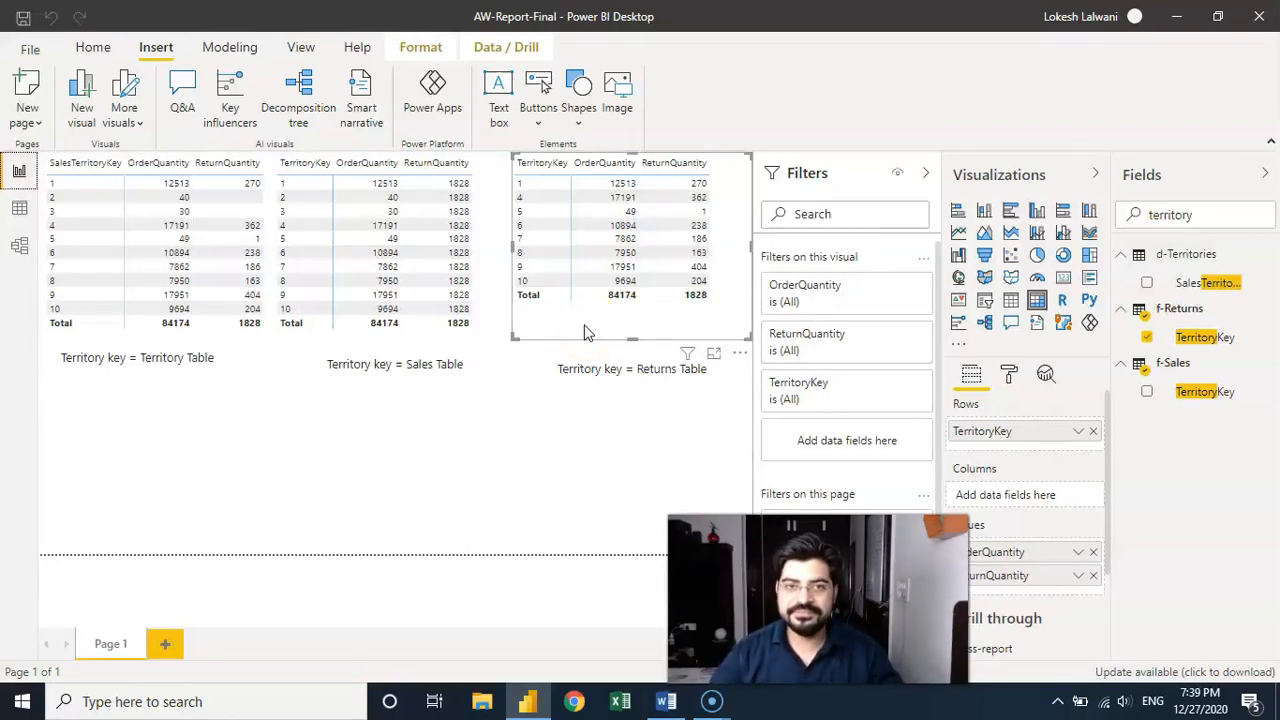
left_click(620, 188)
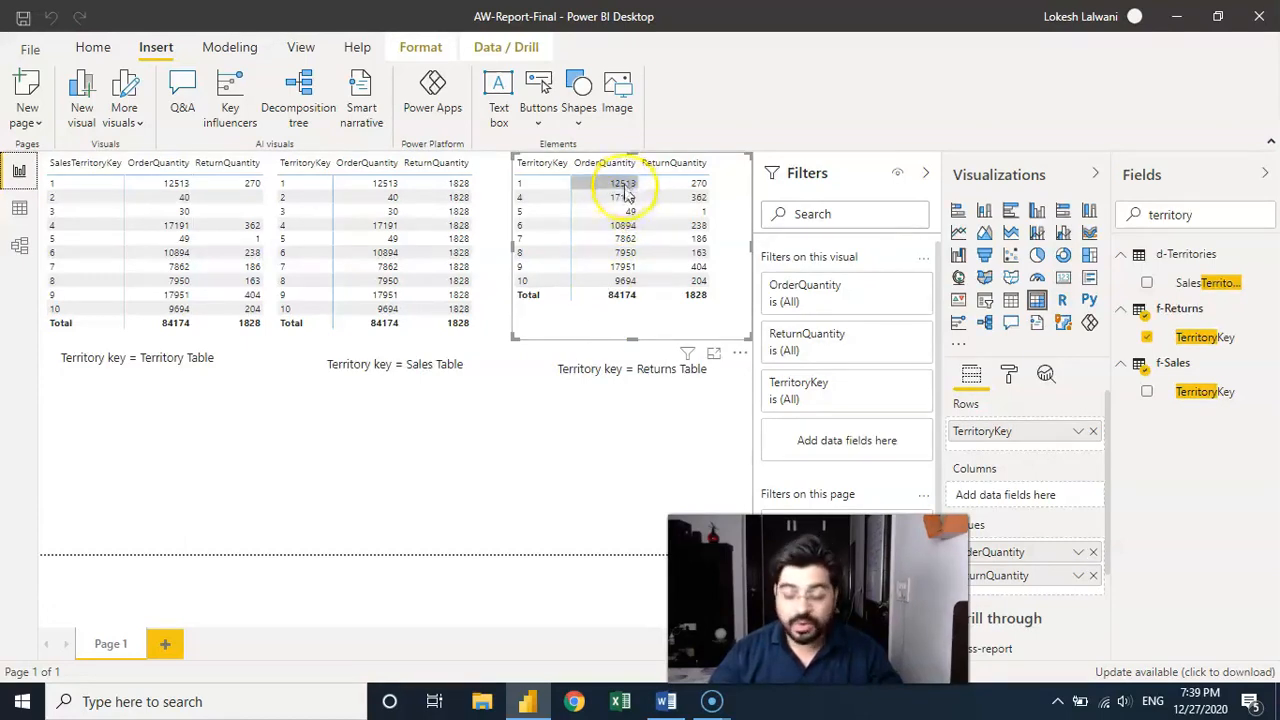
left_click(536, 190)
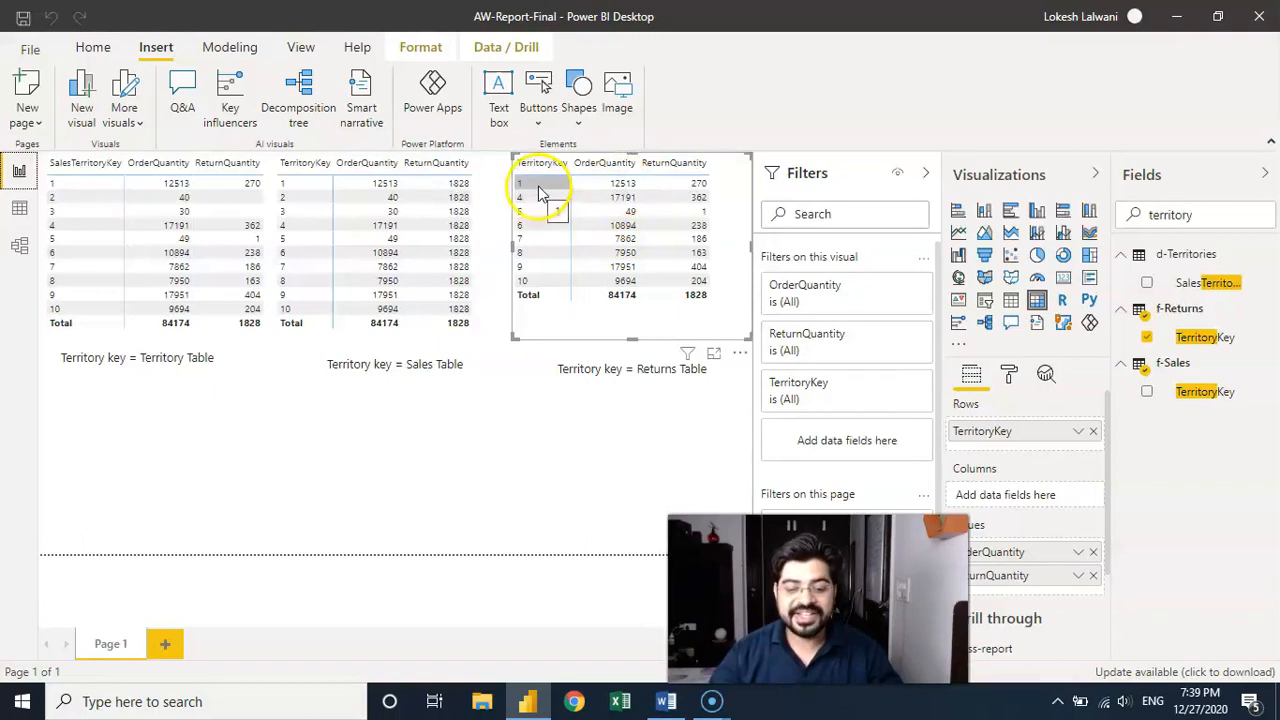
left_click(537, 199)
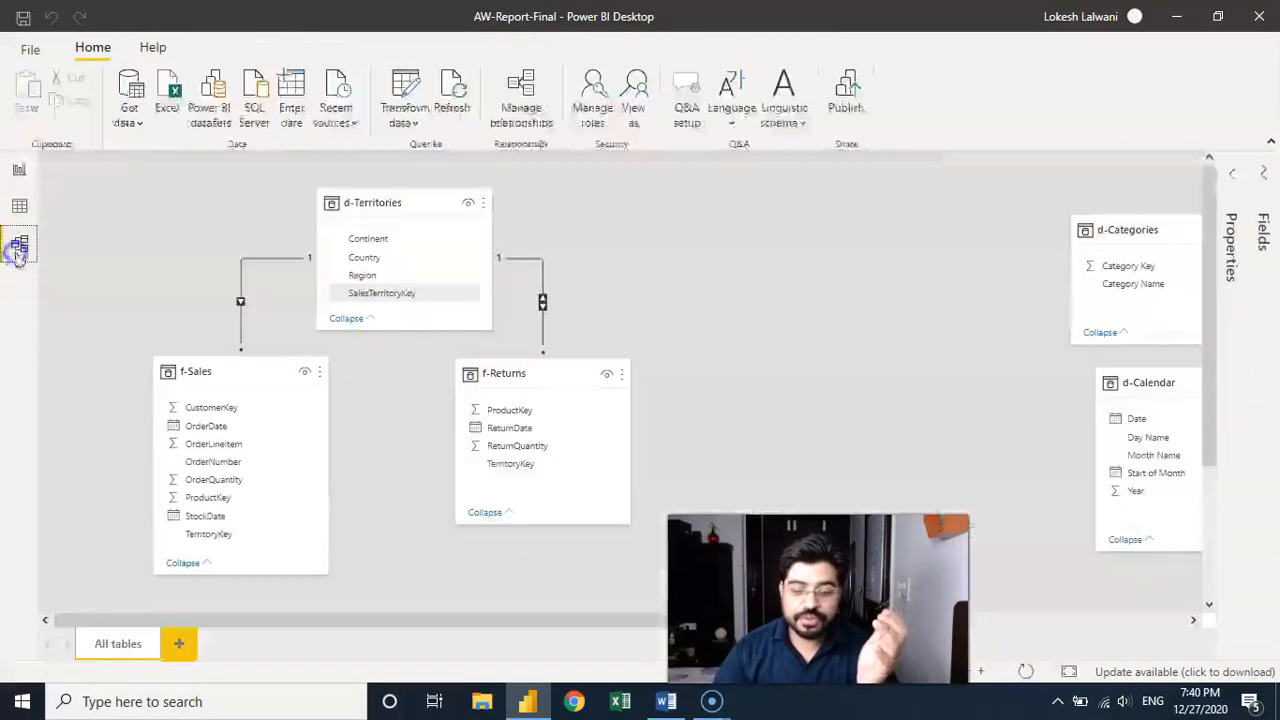
Review the filter path from f-Returns through d-Territories to f-Sales, and compare the territory keys listed in the first and third matrices
left_click(19, 244)
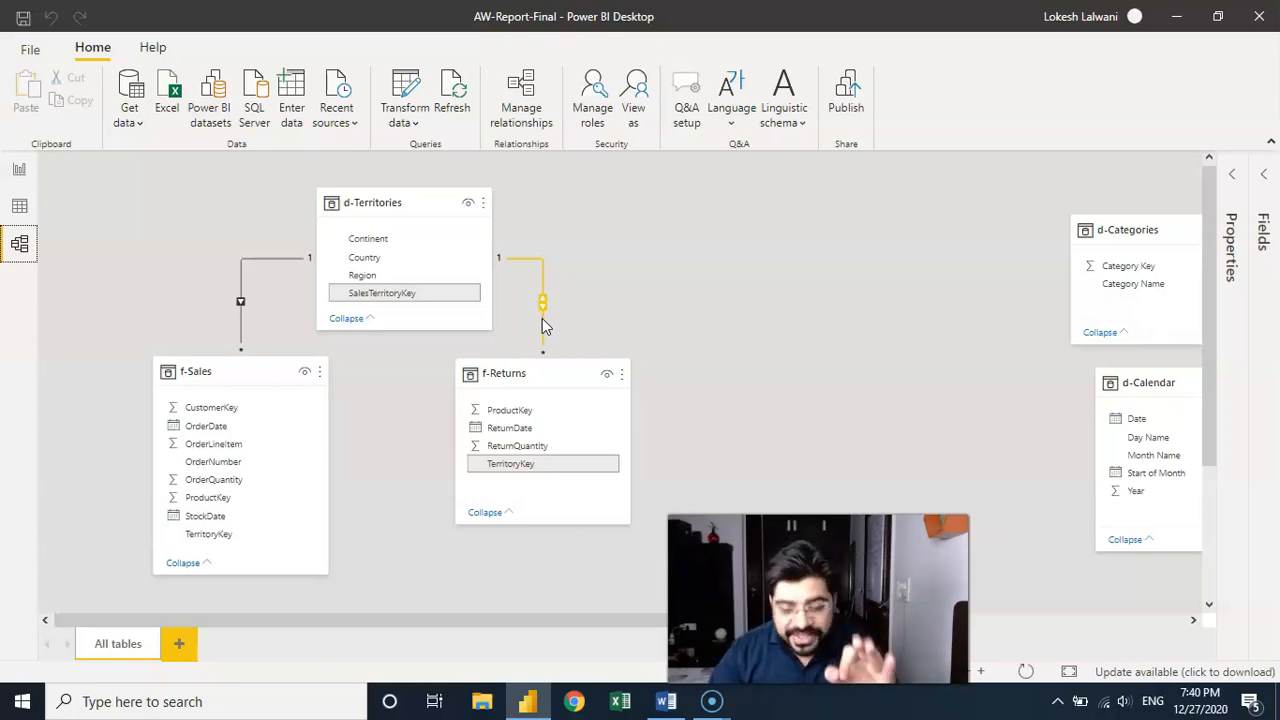
left_click(206, 257)
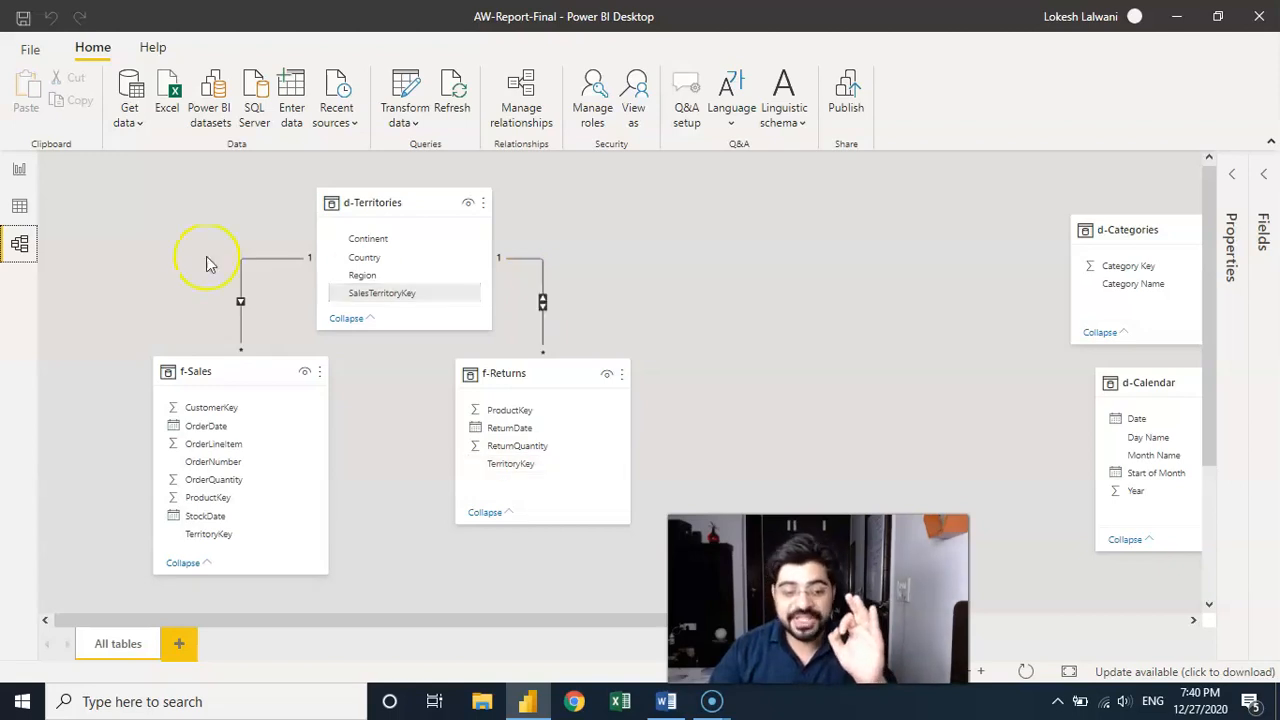
left_click(19, 172)
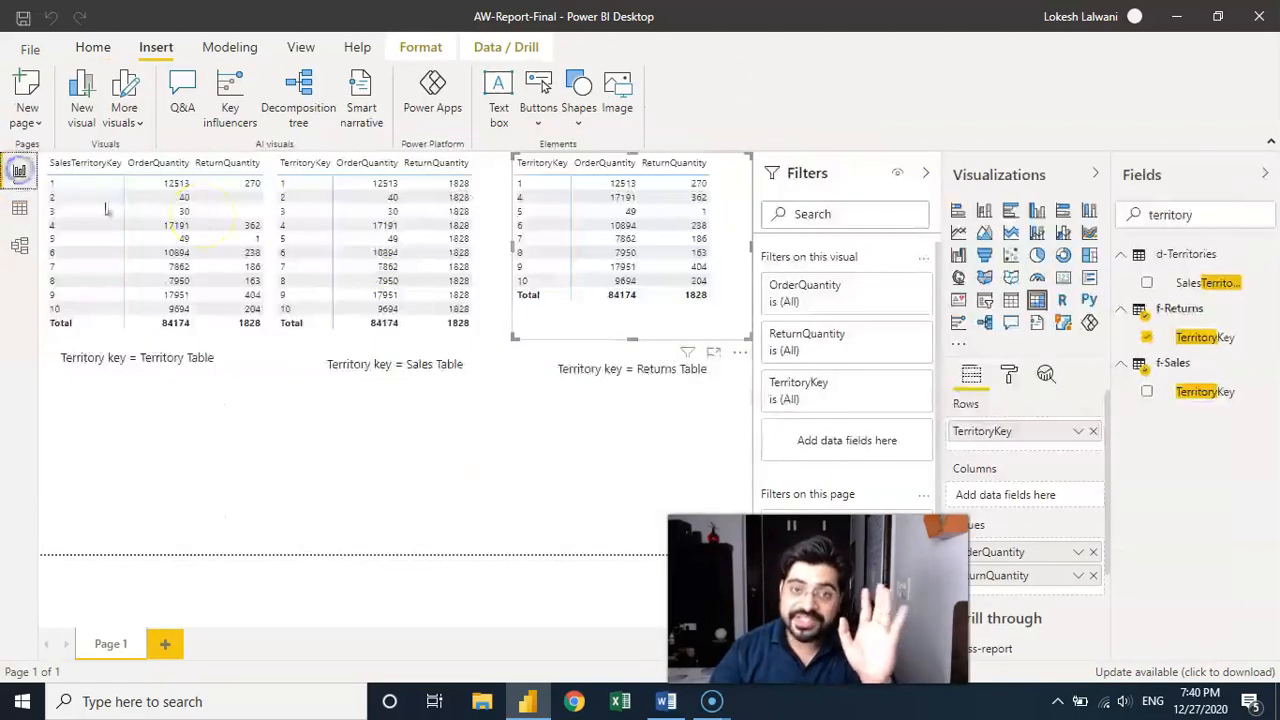
left_click(237, 343)
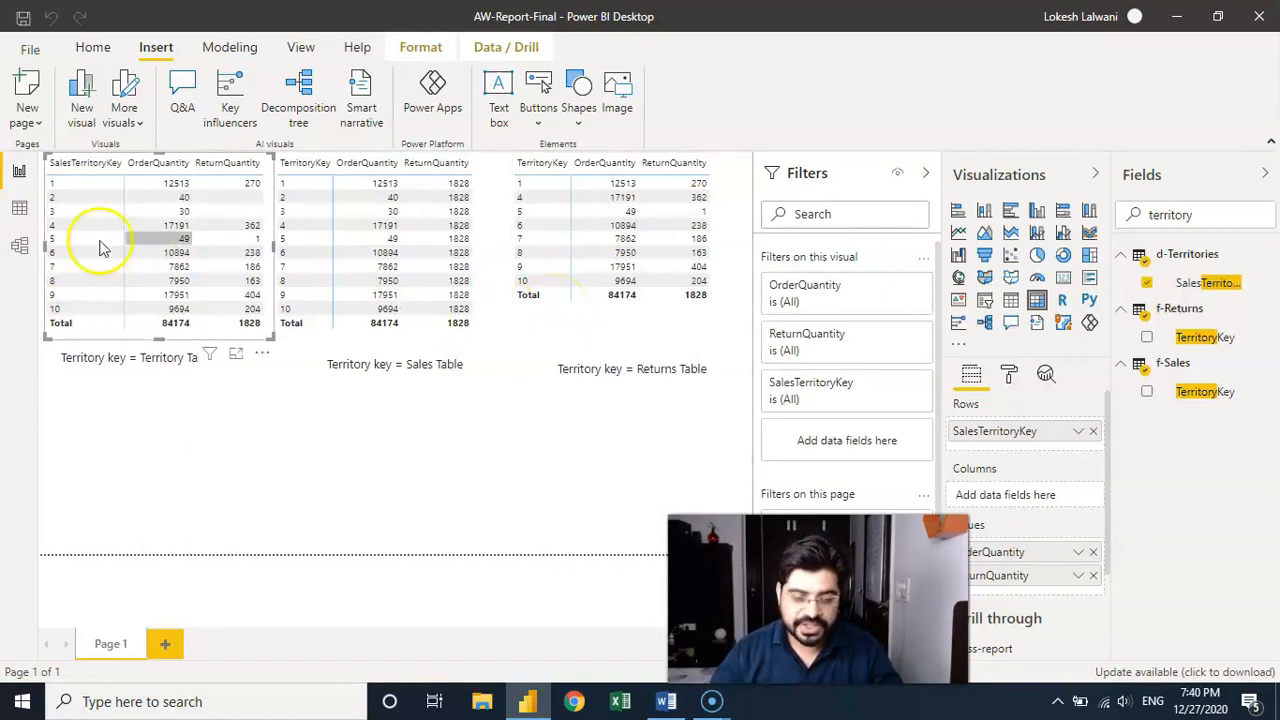
Set the cross filter direction of the relationship between f-Returns and d-Territories to Single in the data model
left_click(20, 246)
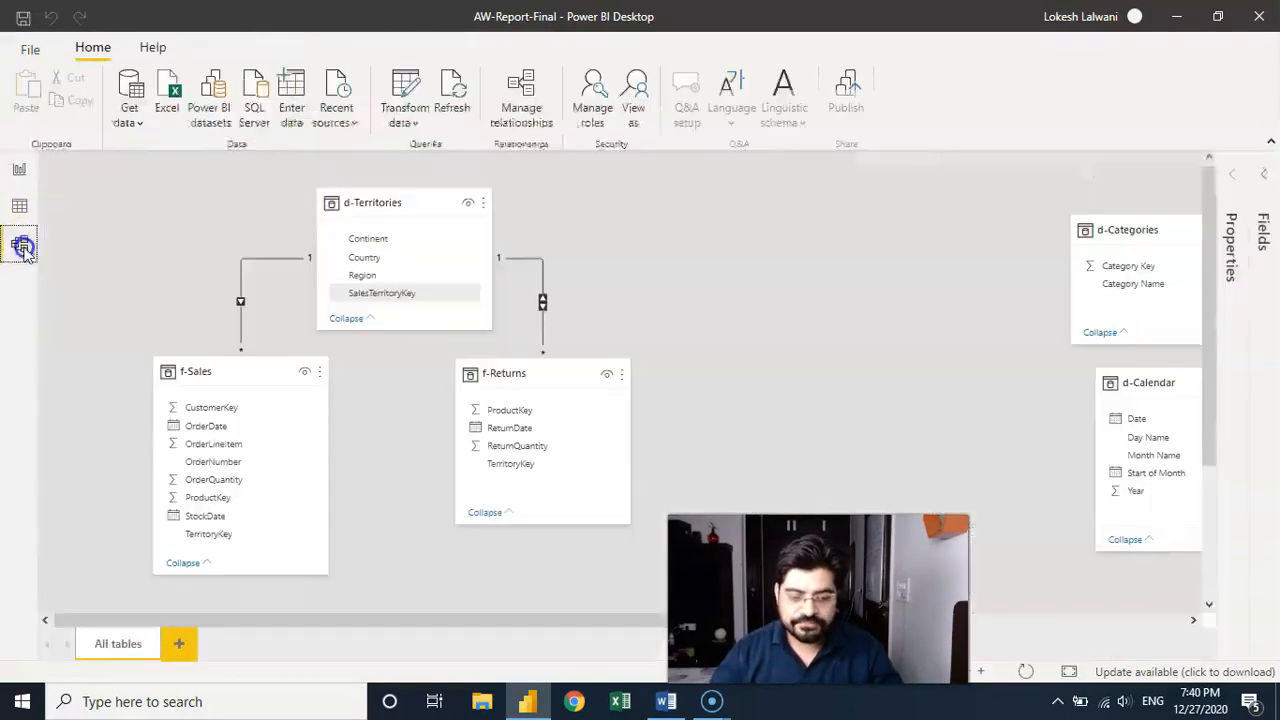
left_click(545, 330)
double_click(543, 320)
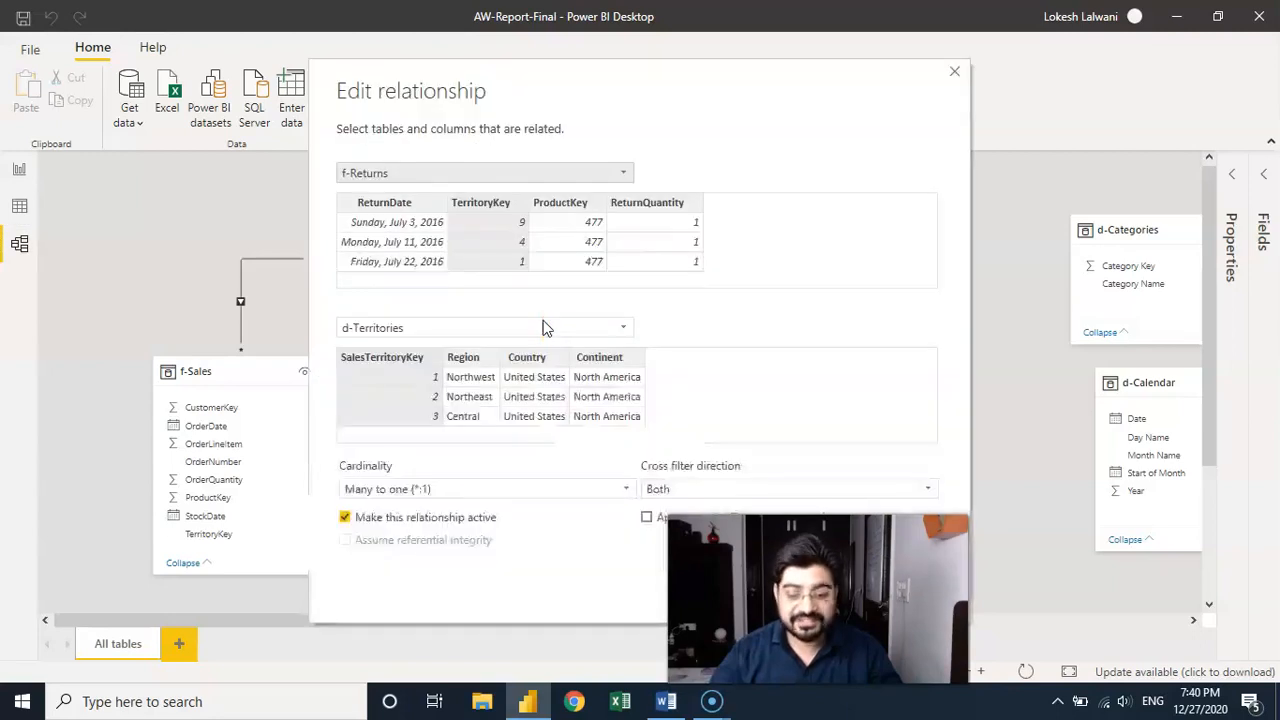
left_click_drag(720, 91, 420, 102)
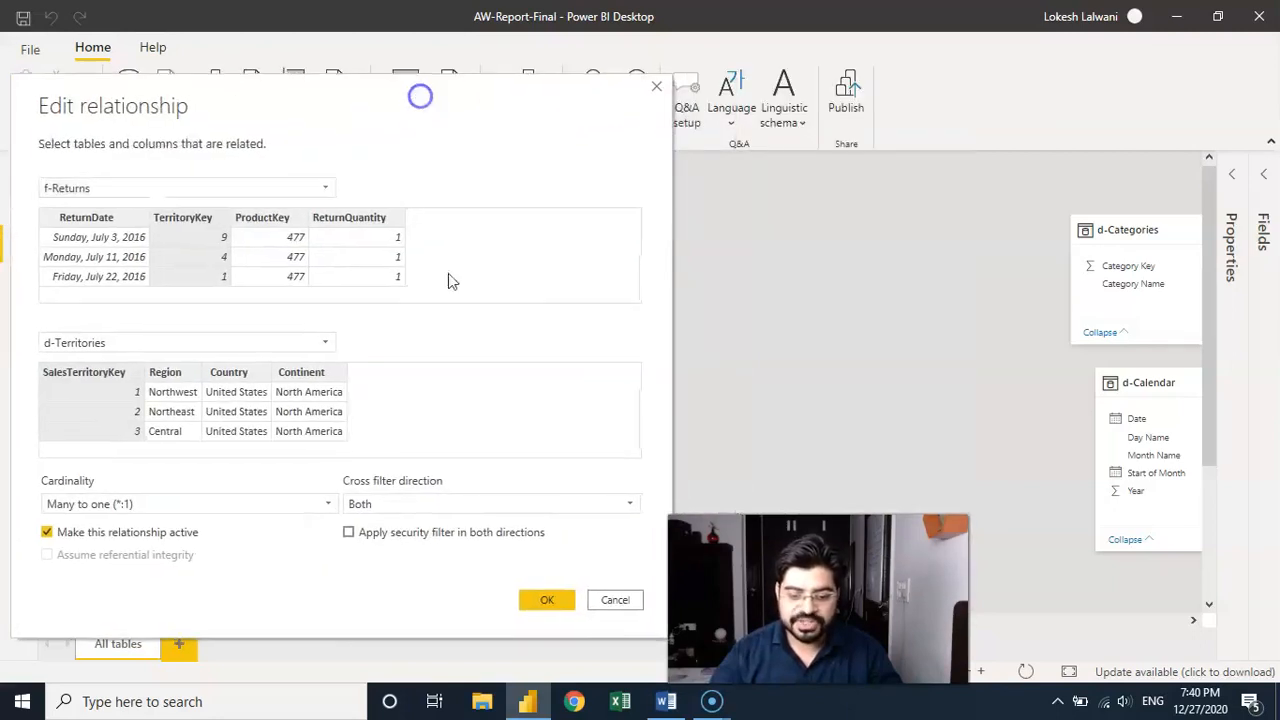
left_click(447, 508)
left_click(365, 524)
left_click(547, 599)
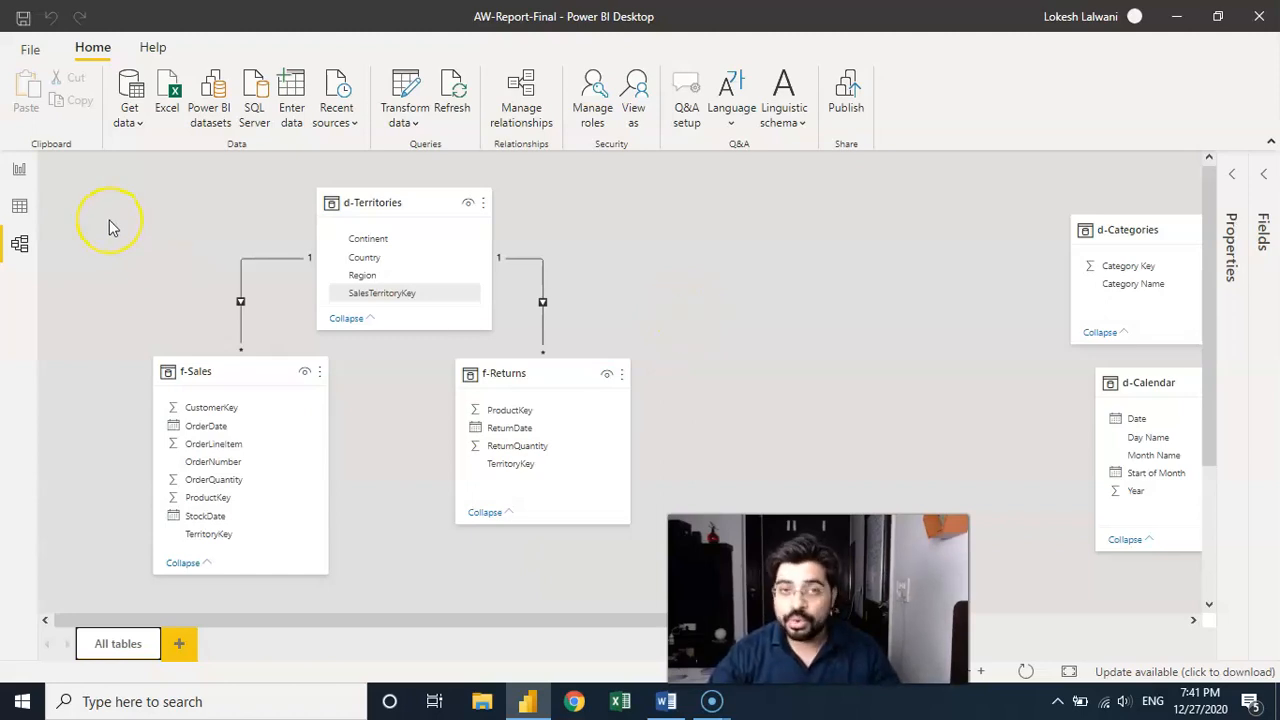
Return to the report page and clear the territory search so that all model tables are listed
left_click(21, 171)
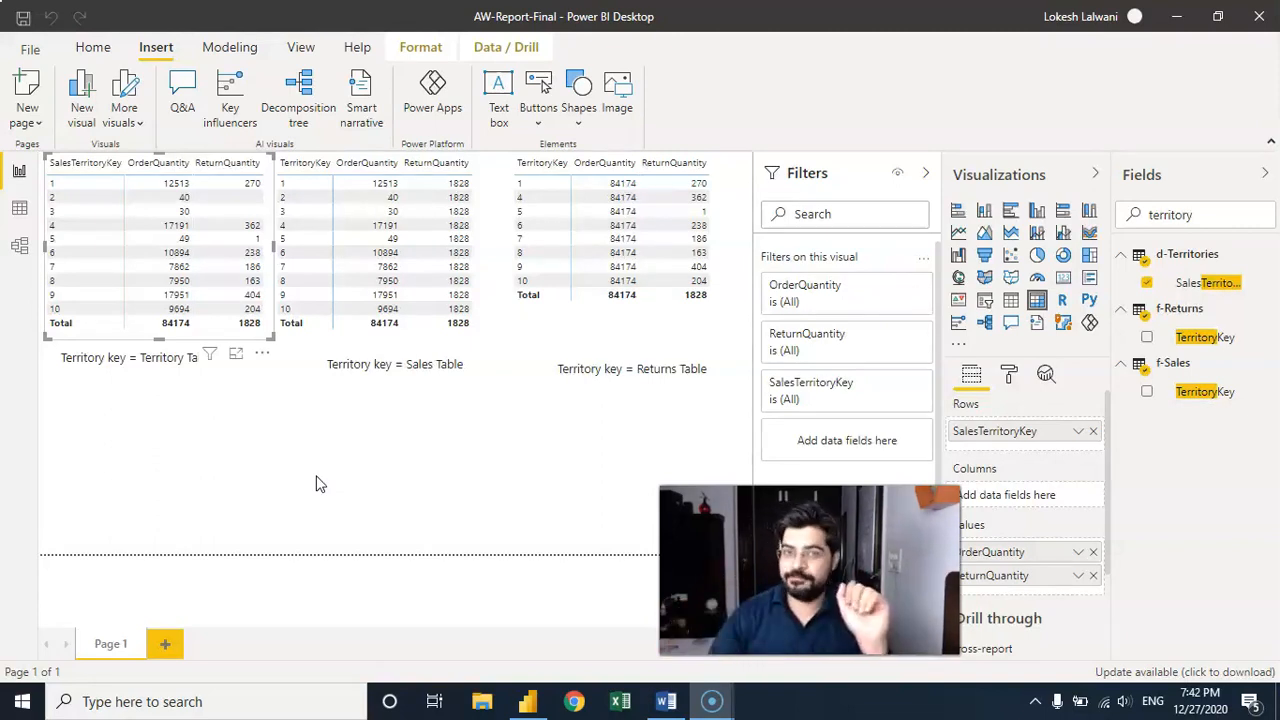
double_click(1200, 216)
key("BackSpace")
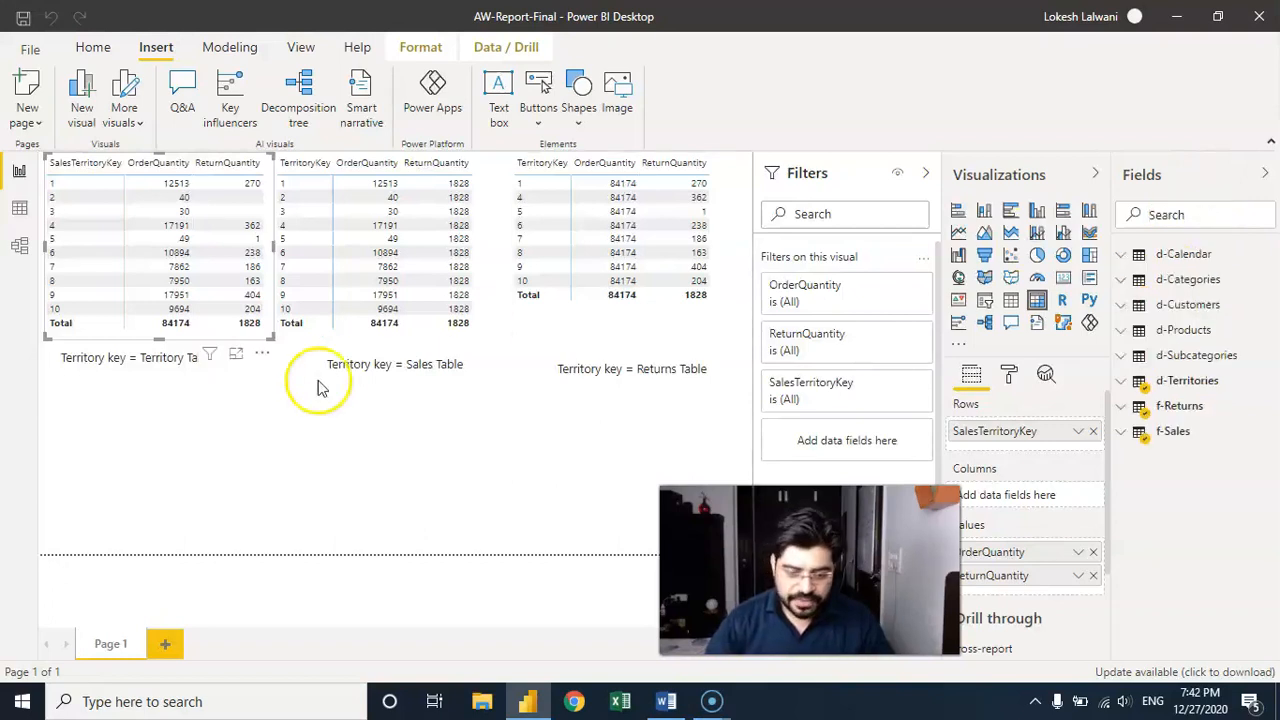
Hide the TerritoryKey fields of f-Sales and f-Returns from report view in the data model
left_click(20, 250)
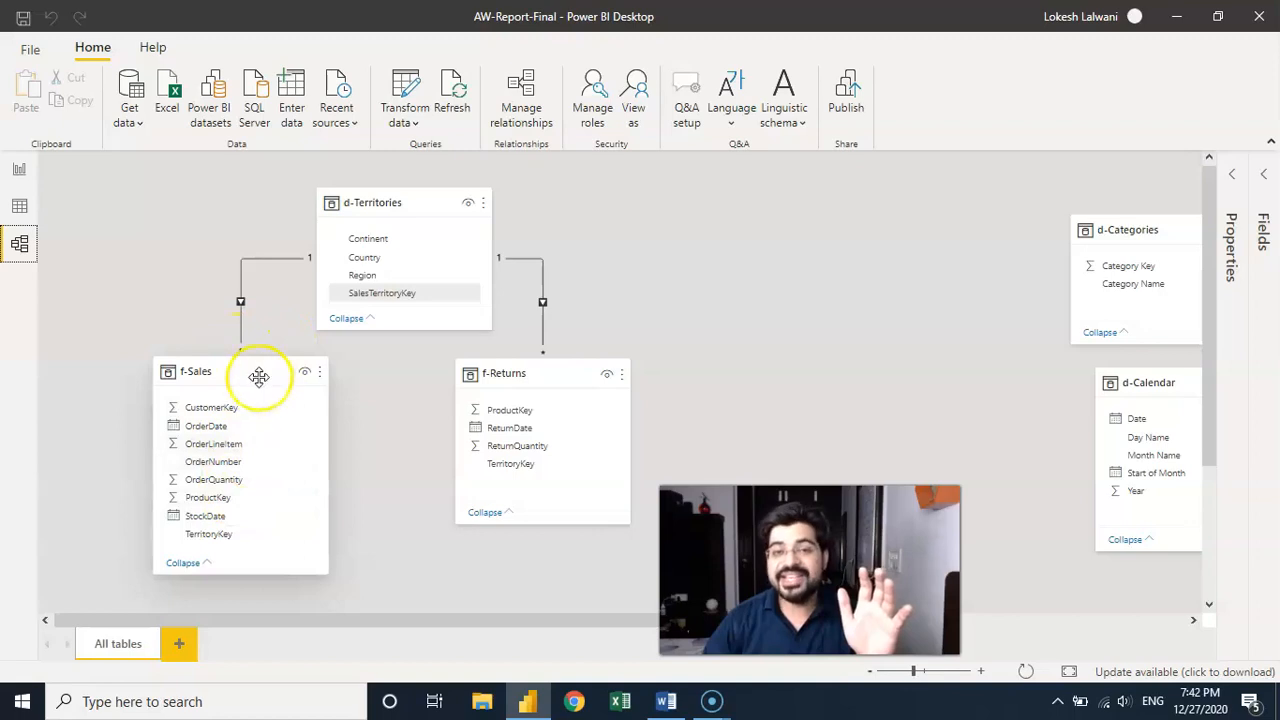
mouse_move(234, 374)
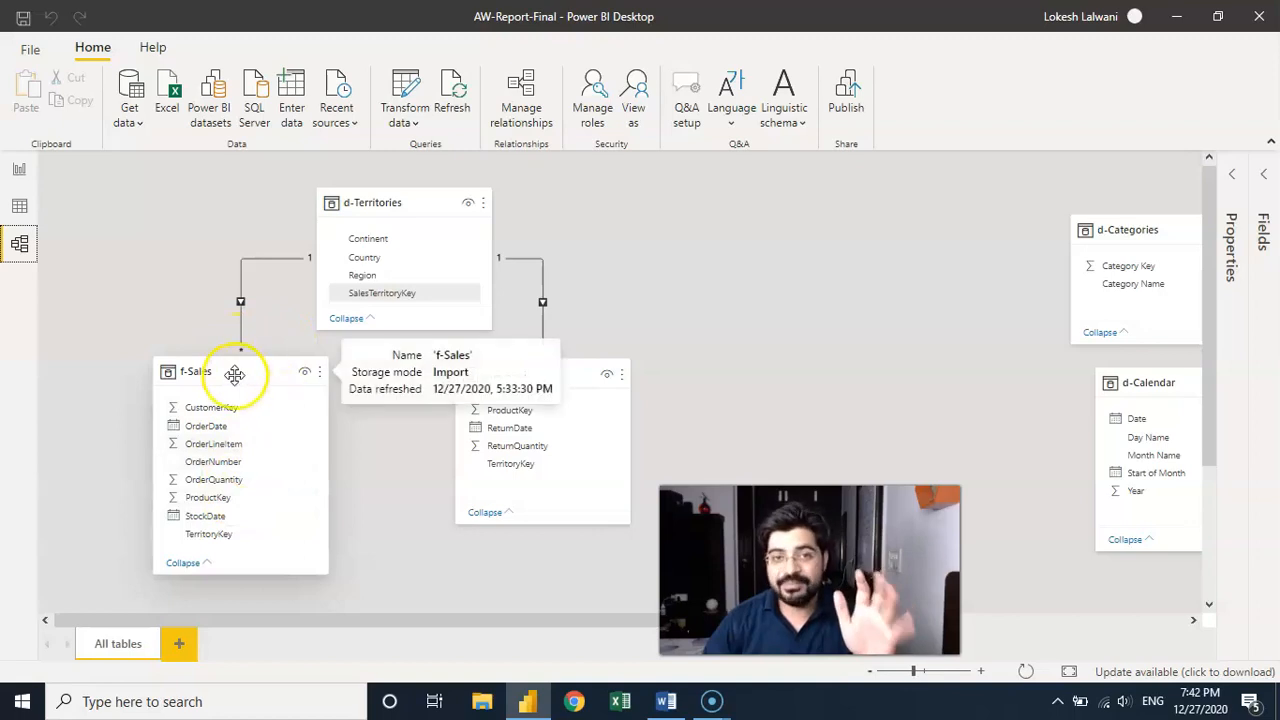
right_click(218, 538)
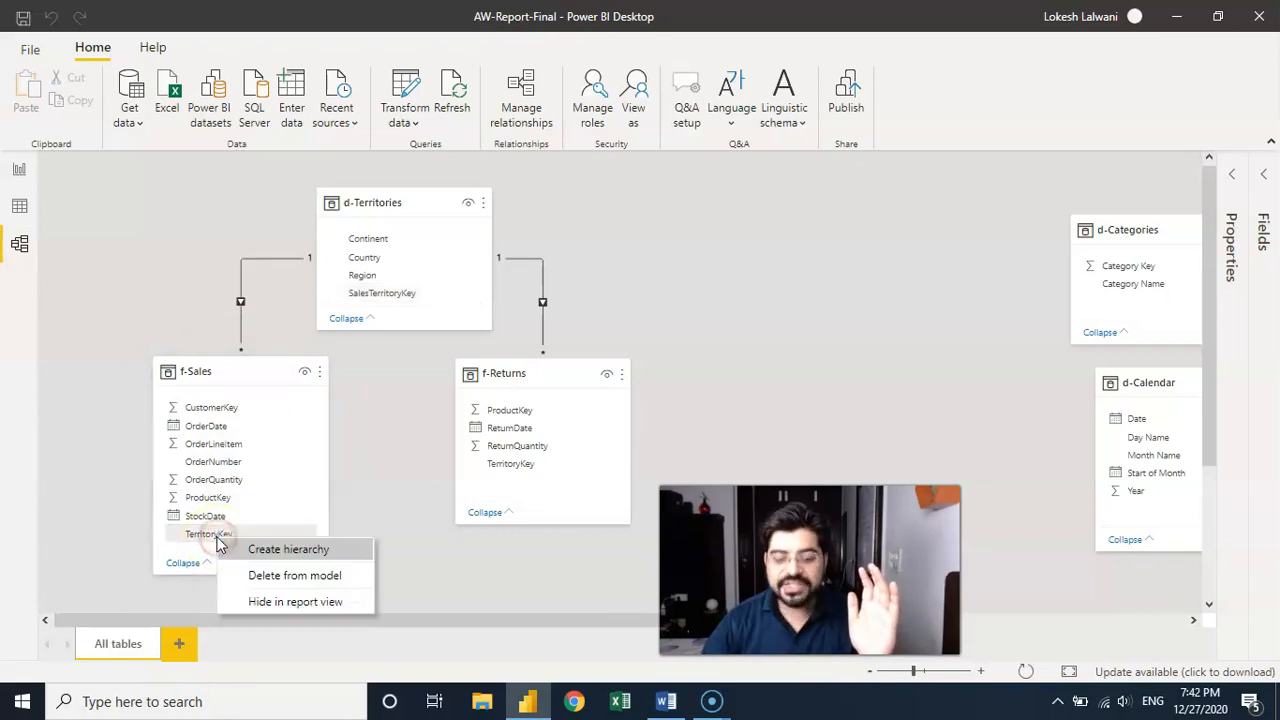
left_click(281, 604)
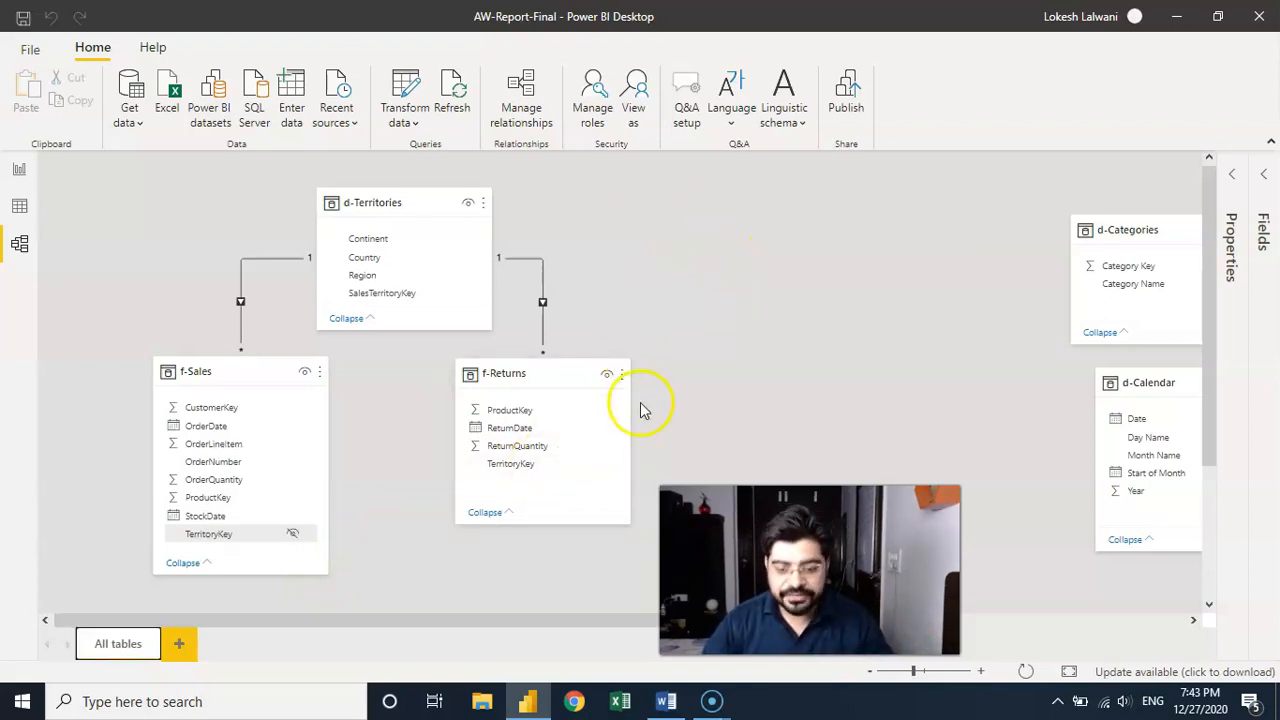
mouse_move(558, 472)
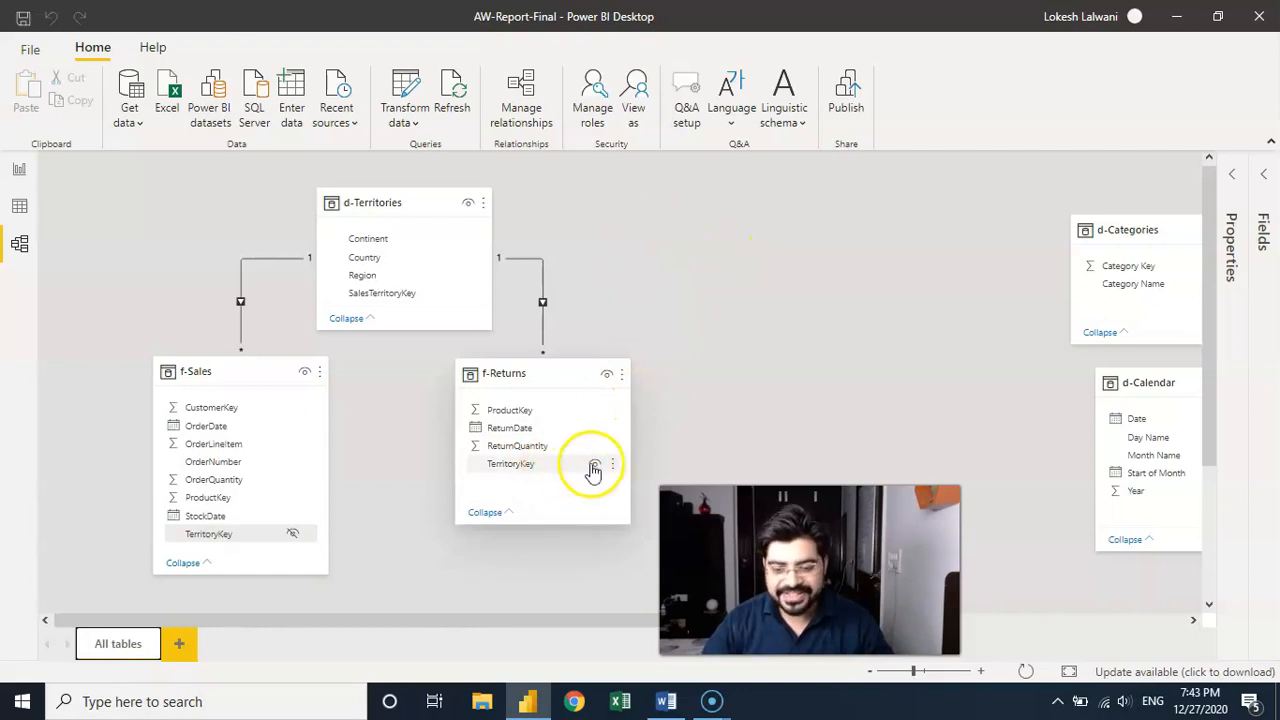
left_click(595, 466)
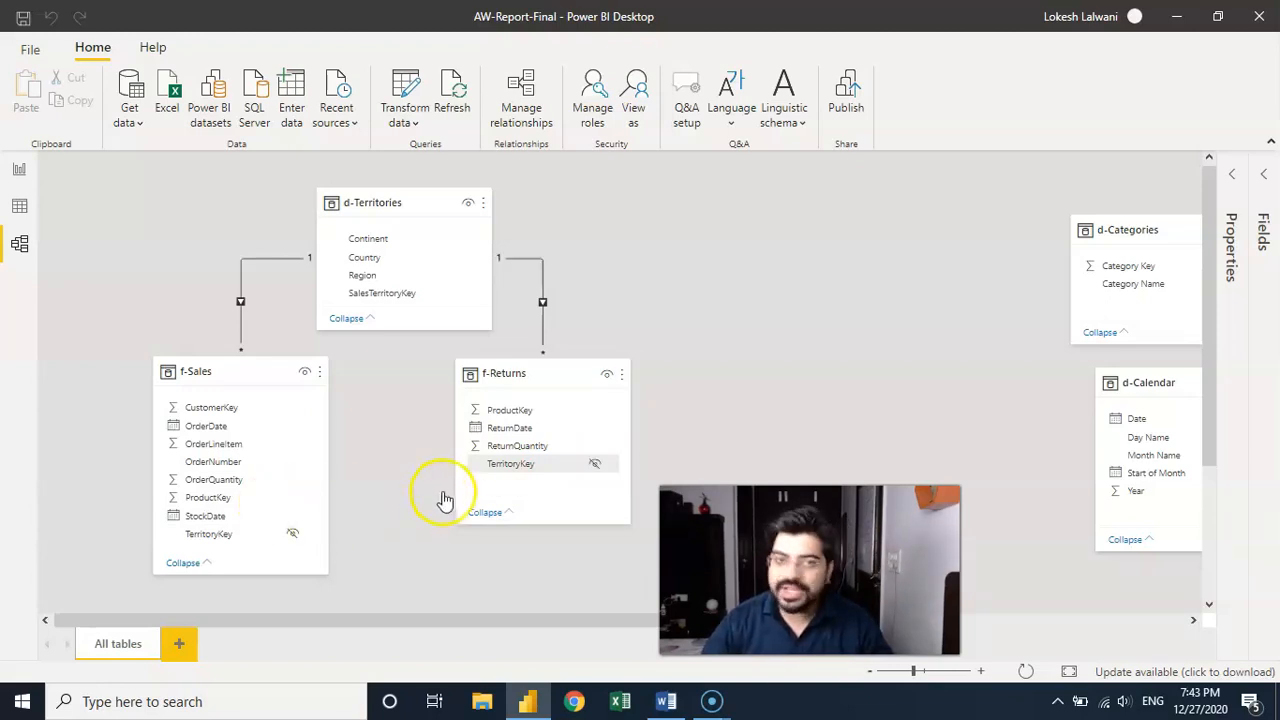
Insert an empty matrix on the report page, view it in focus mode, and search the available fields for "territory"
left_click(19, 170)
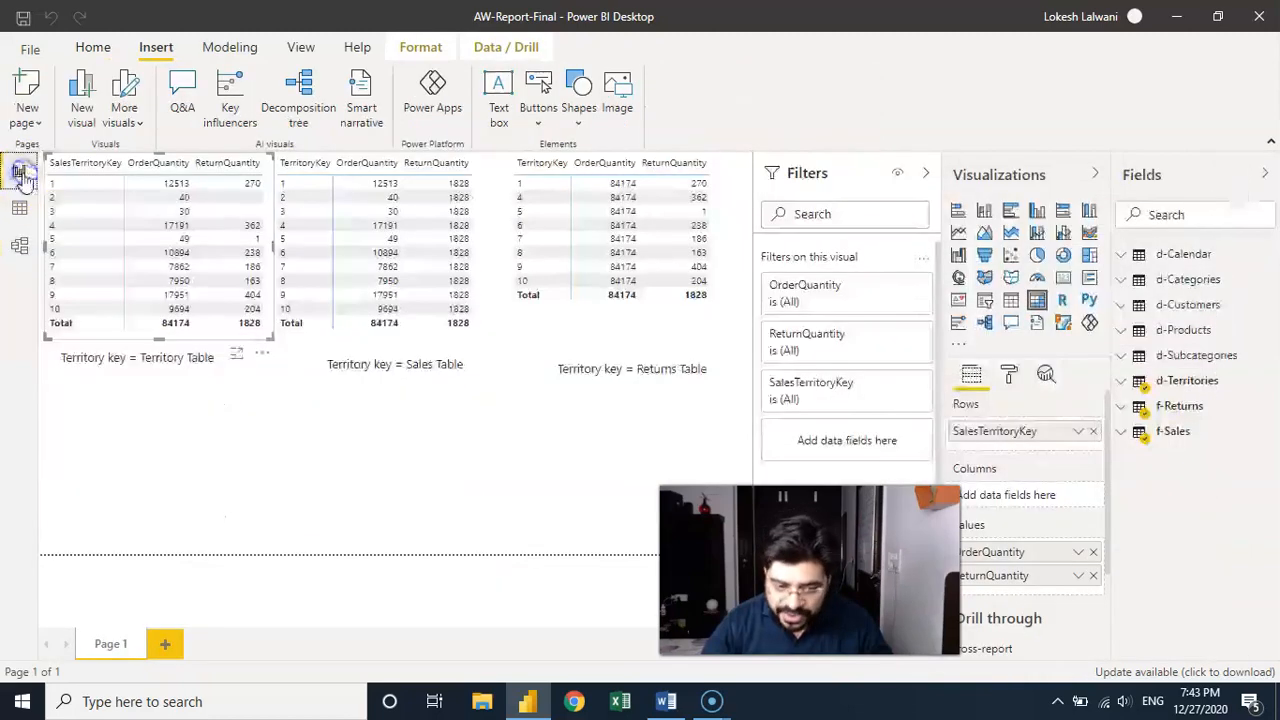
left_click(193, 470)
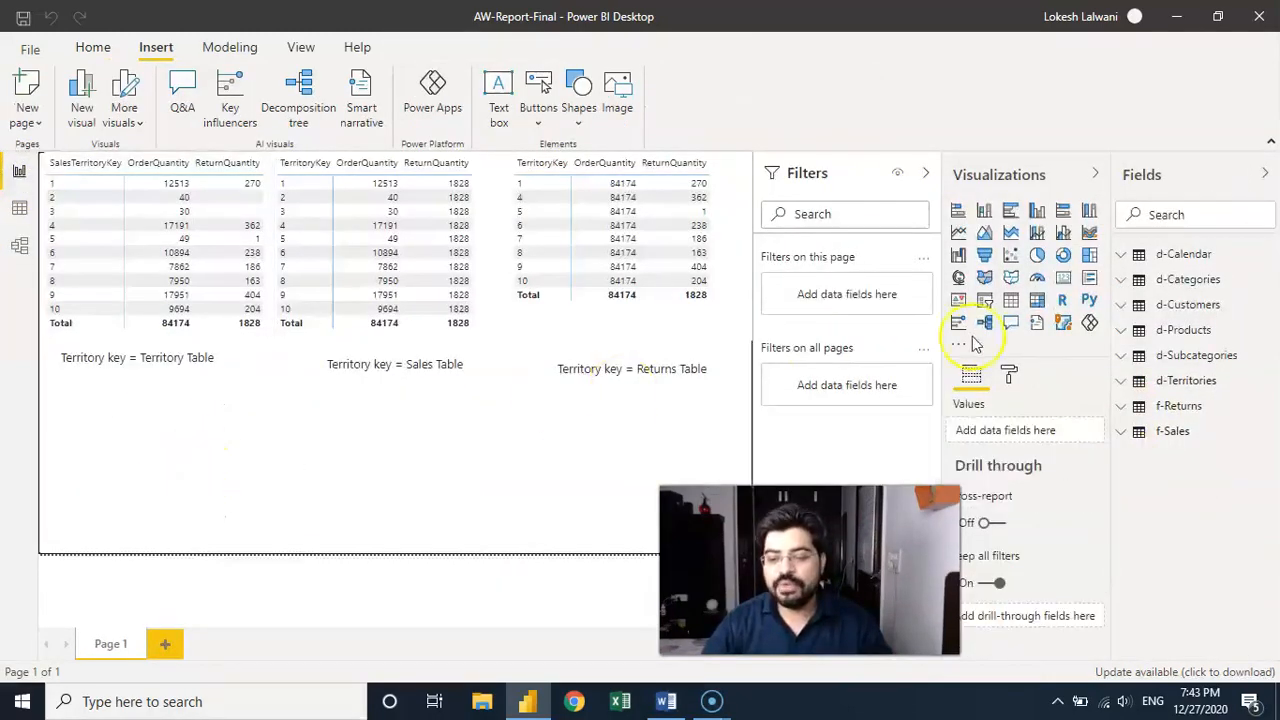
left_click(1037, 300)
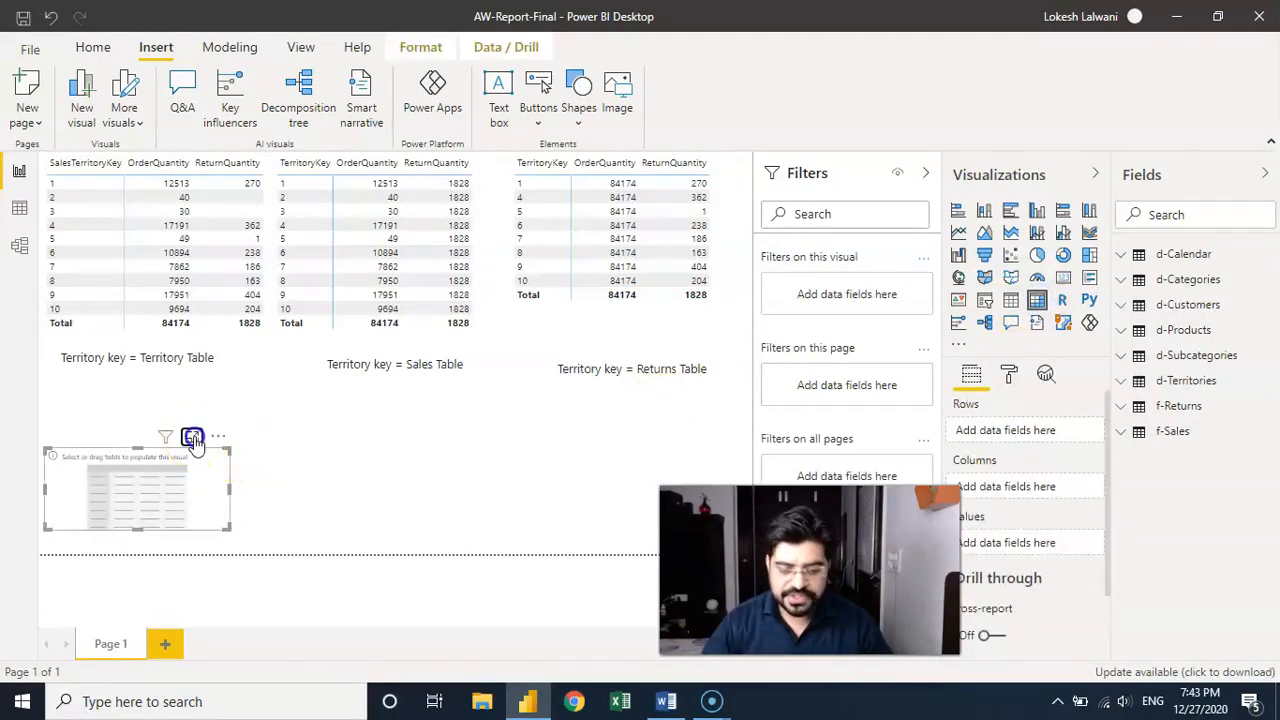
left_click(1165, 213)
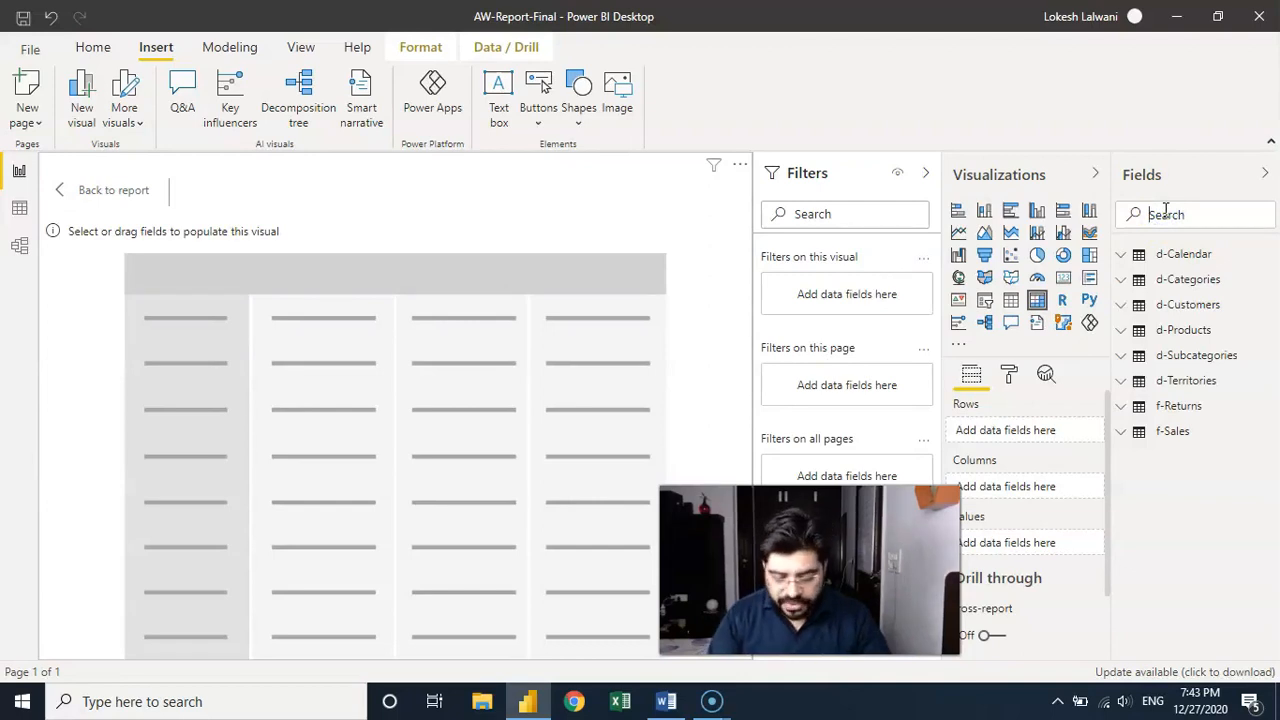
type("territory")
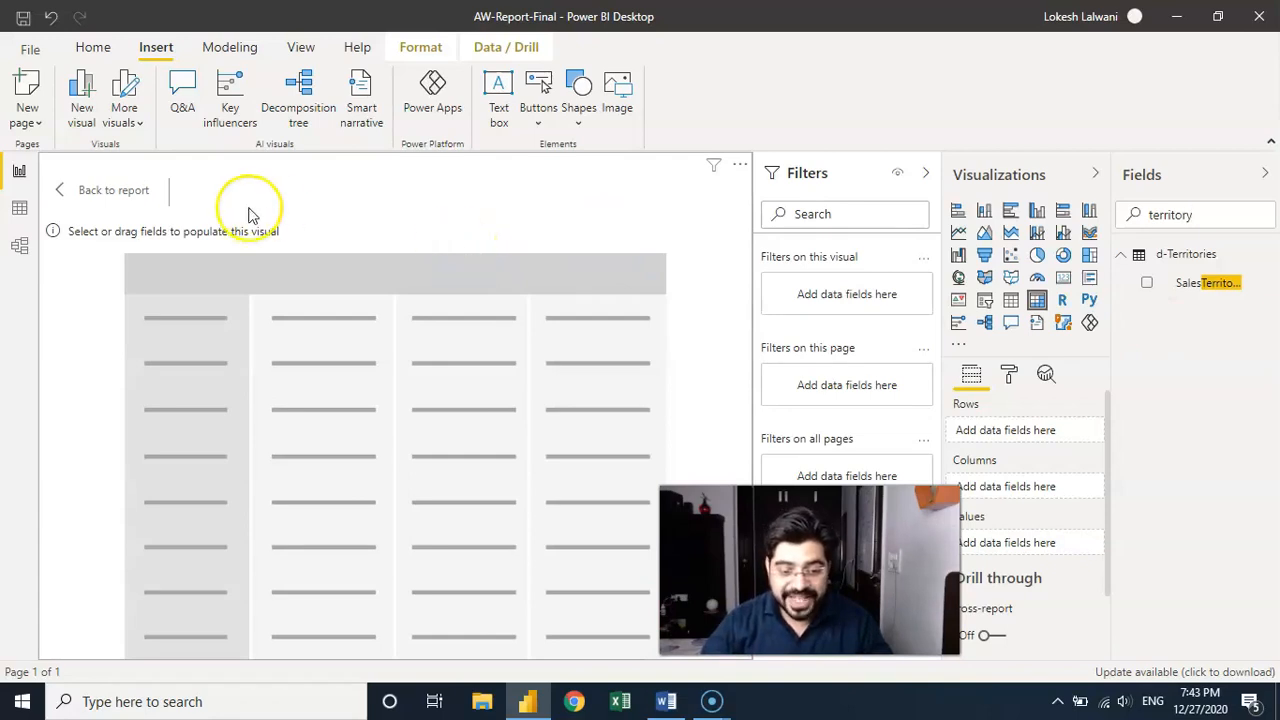
left_click(112, 192)
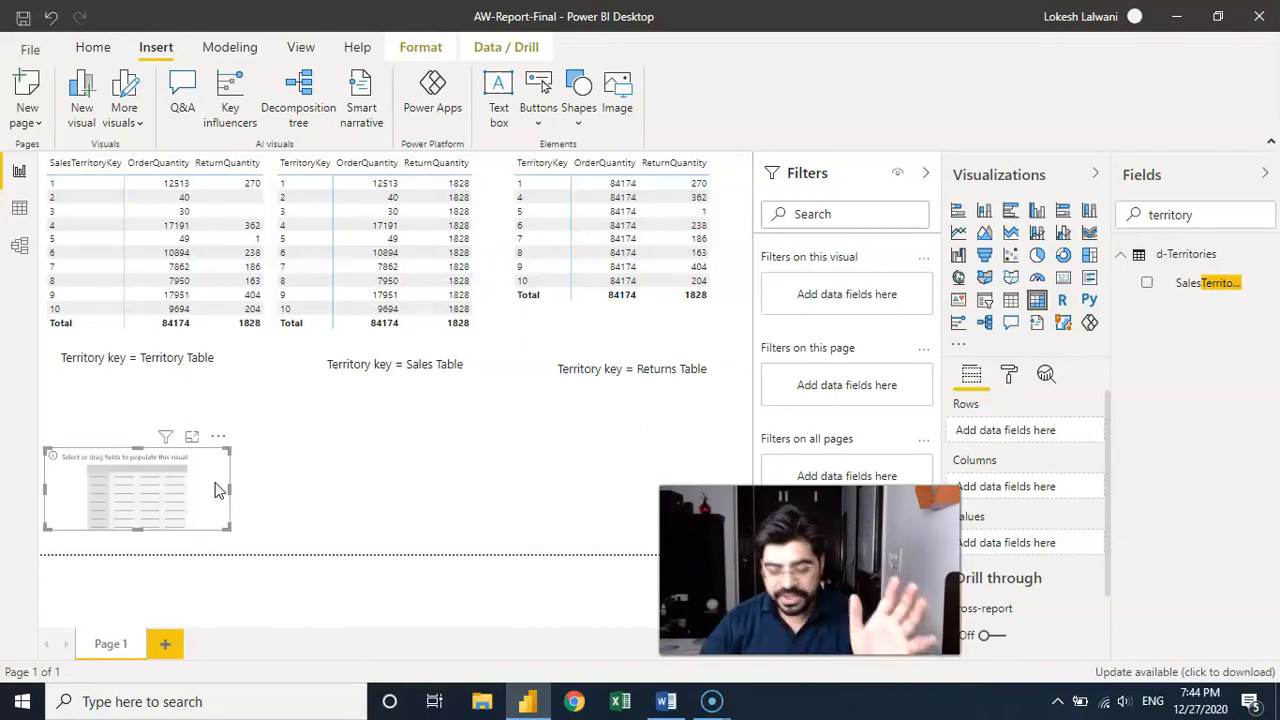
Delete the empty matrix from the report page and go back to the data model
left_click(215, 488)
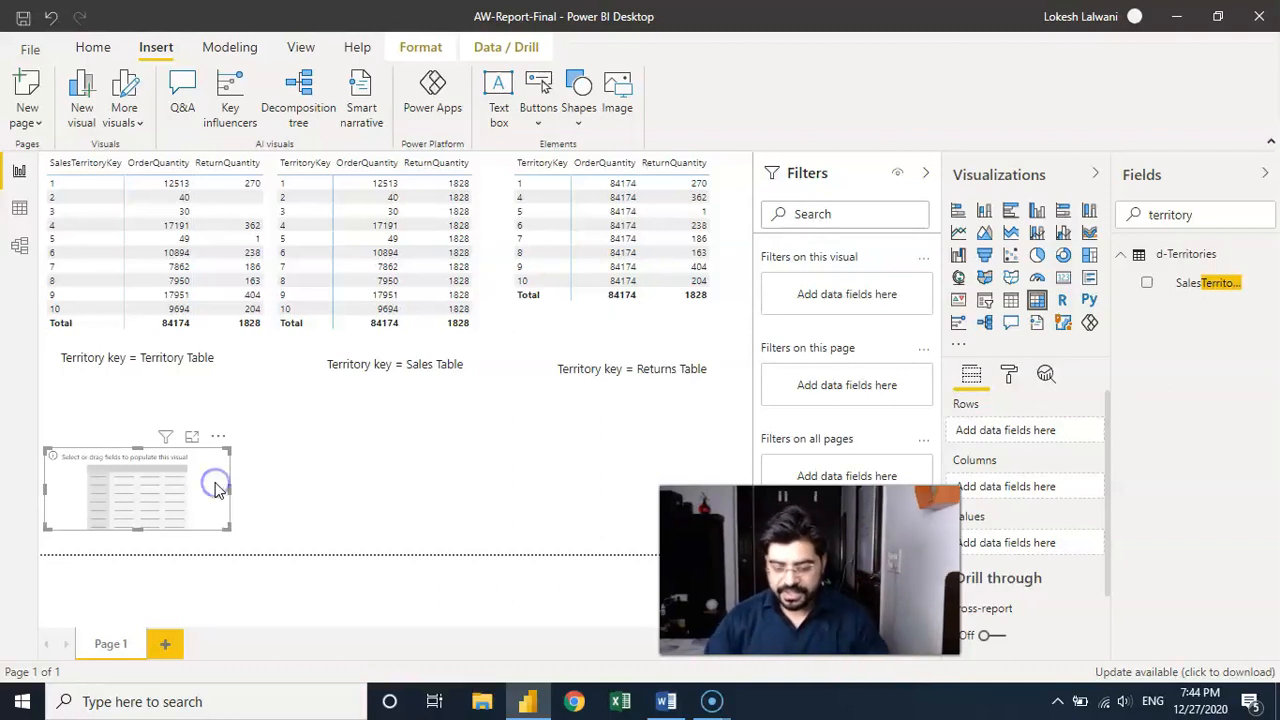
key("Delete")
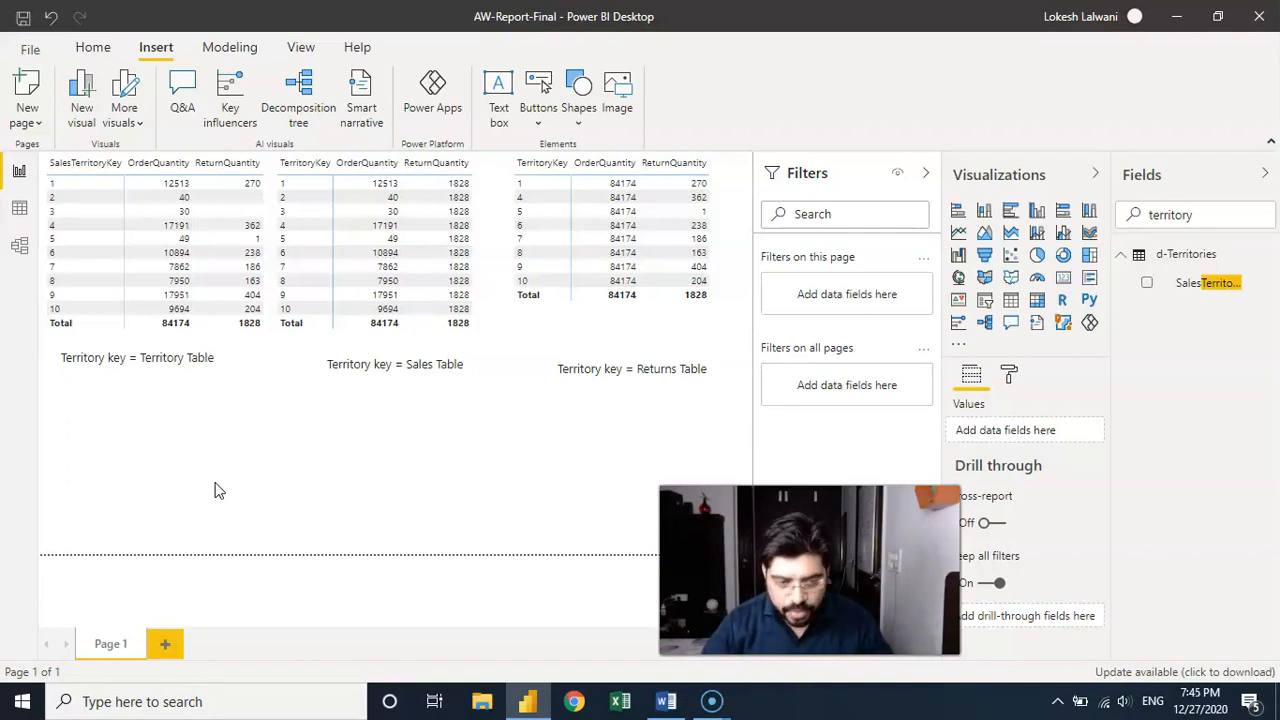
left_click(20, 248)
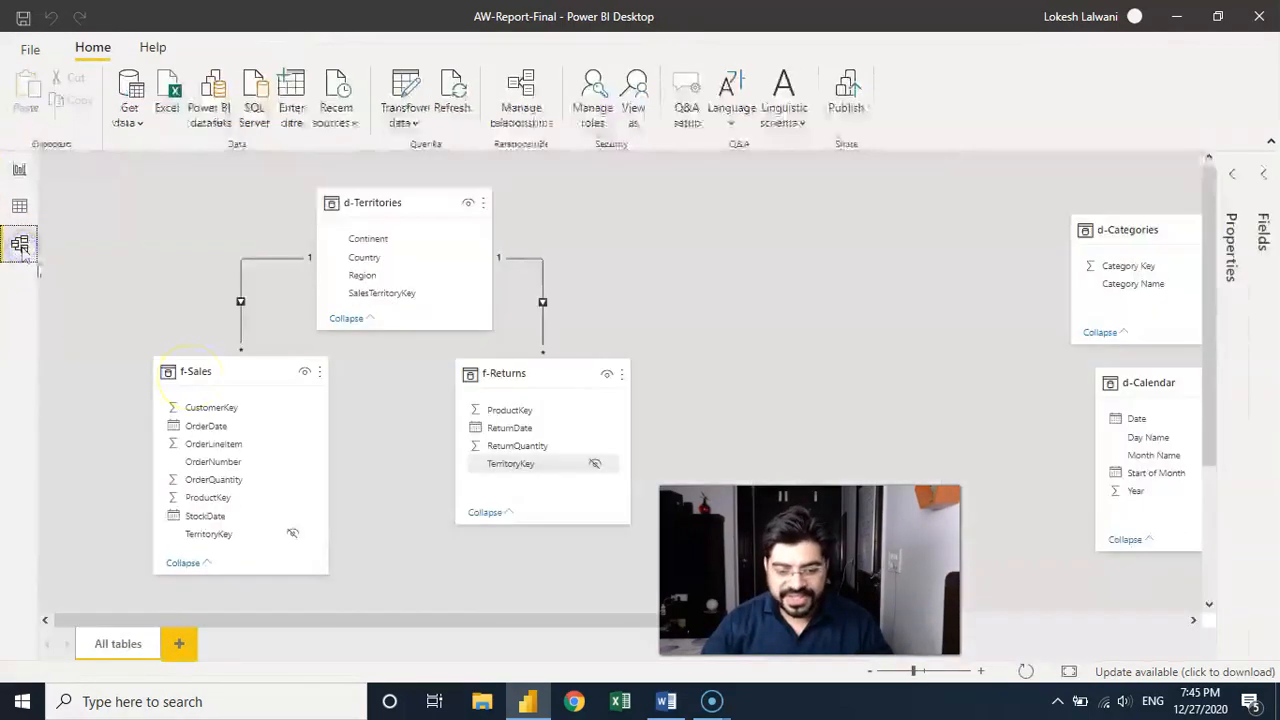